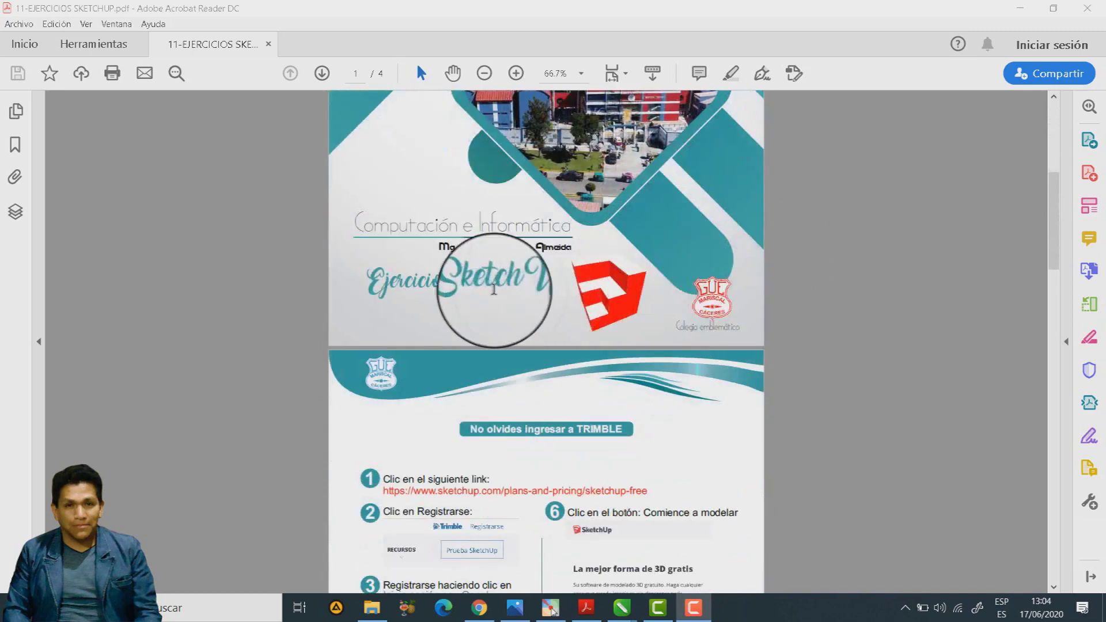
Set the PDF zoom to 100% and move to page 2's Trimble sign-in steps.
scroll(494, 289, up, 2)
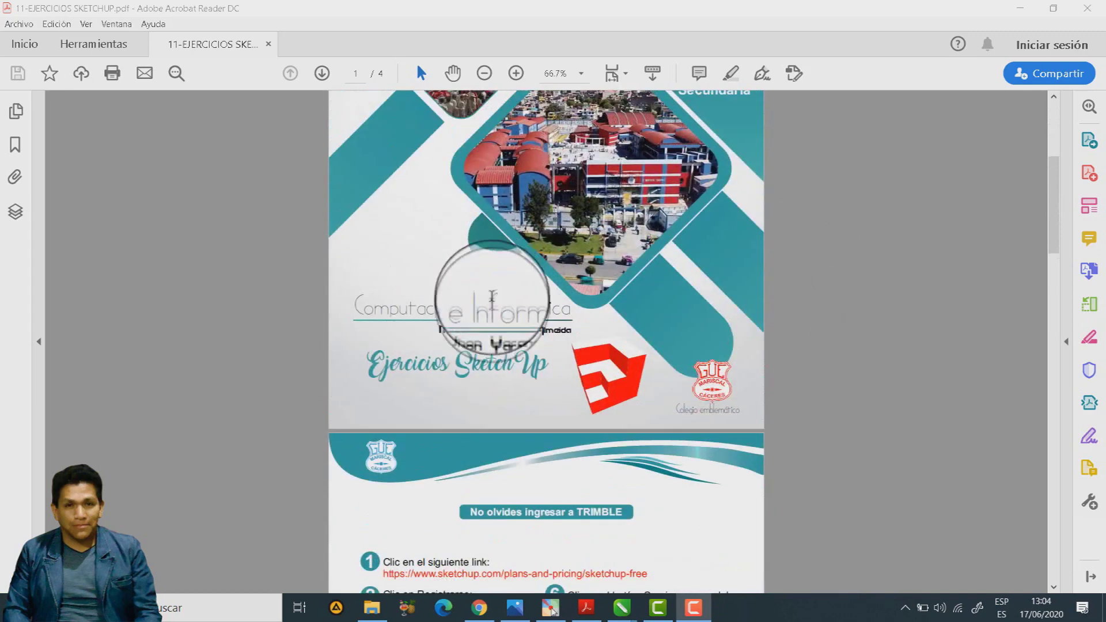
scroll(466, 354, up, 2)
scroll(507, 357, down, 2)
scroll(422, 334, down, 2)
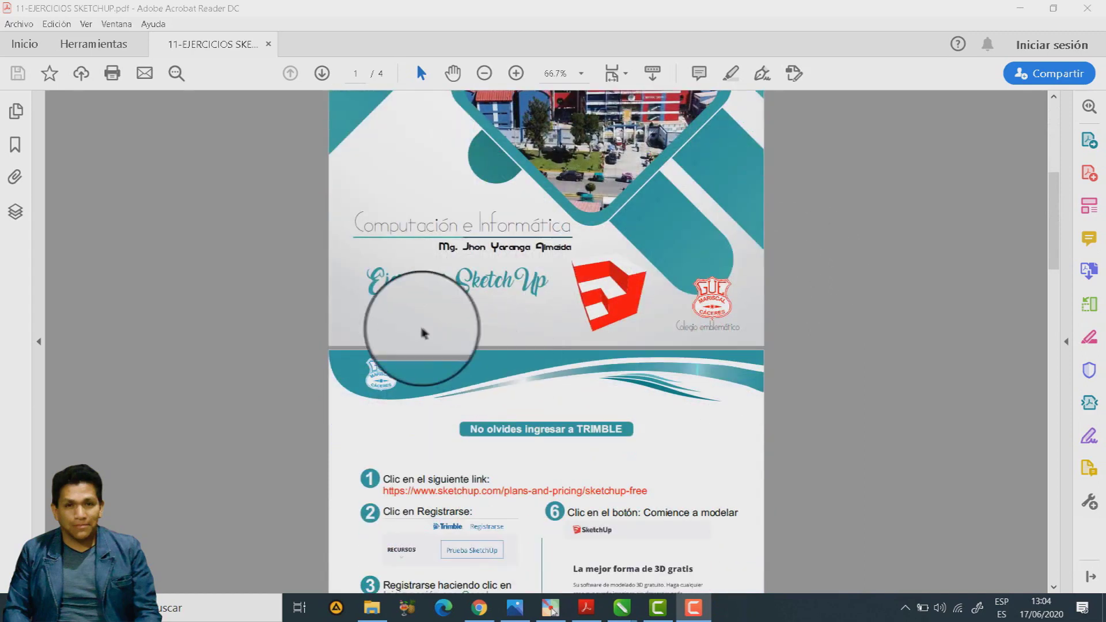
scroll(422, 314, down, 1)
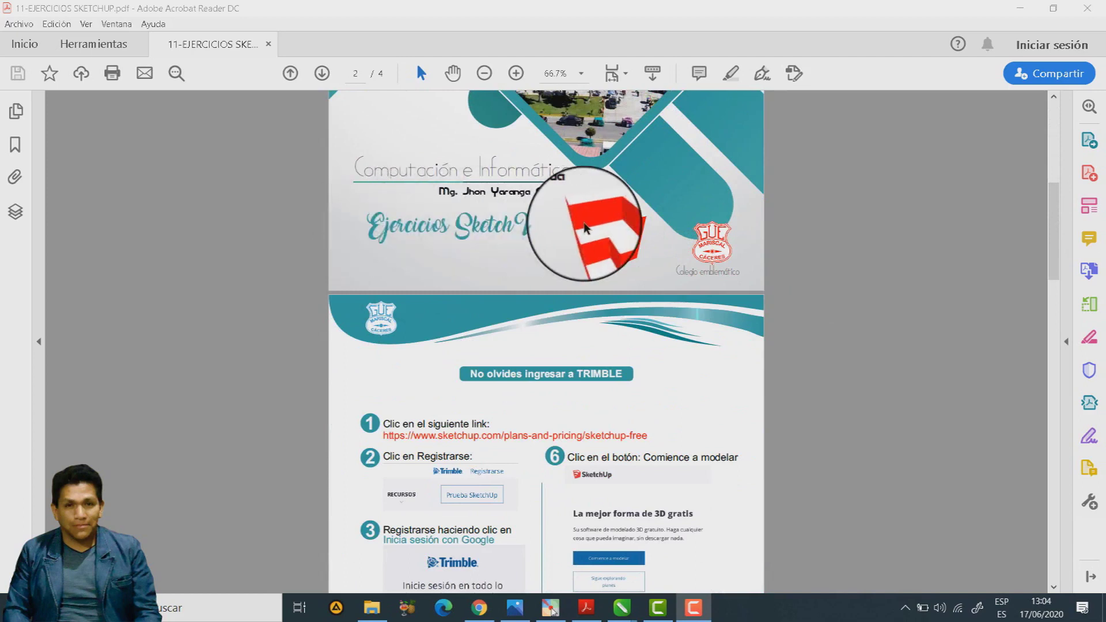
click(579, 79)
click(637, 180)
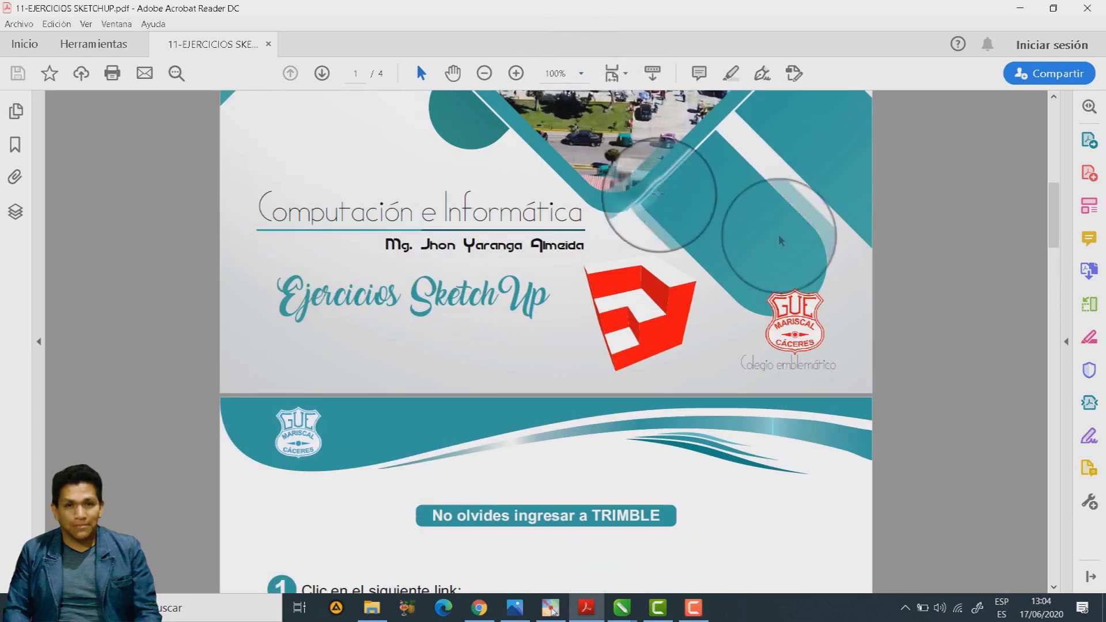
drag(1052, 217, 1052, 268)
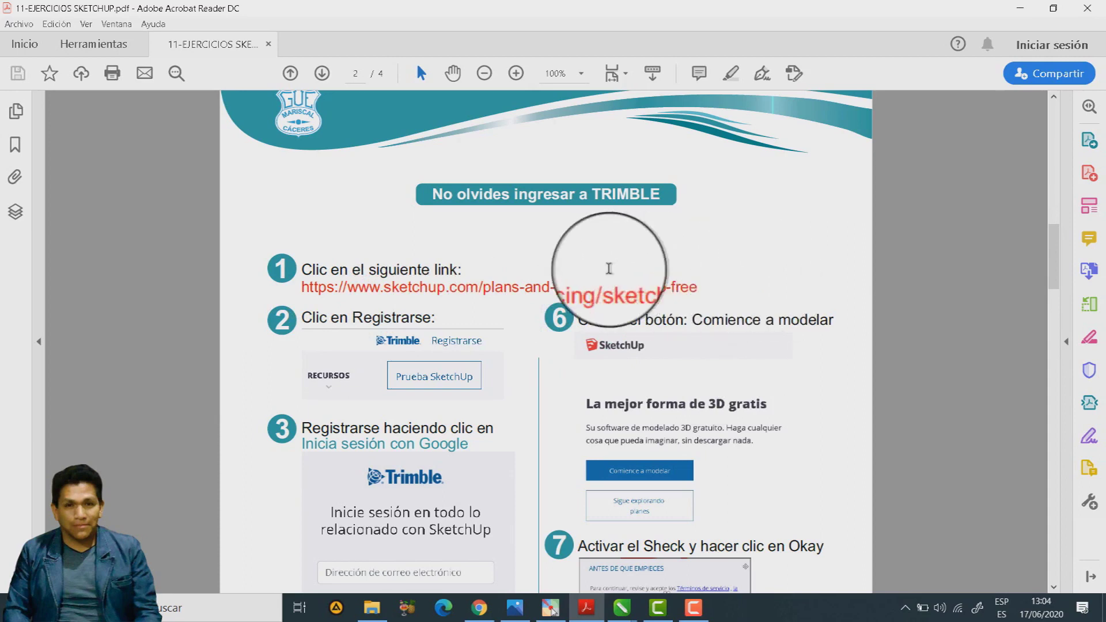
Follow the SketchUp Free link on page 2 of the PDF.
scroll(393, 257, down, 5)
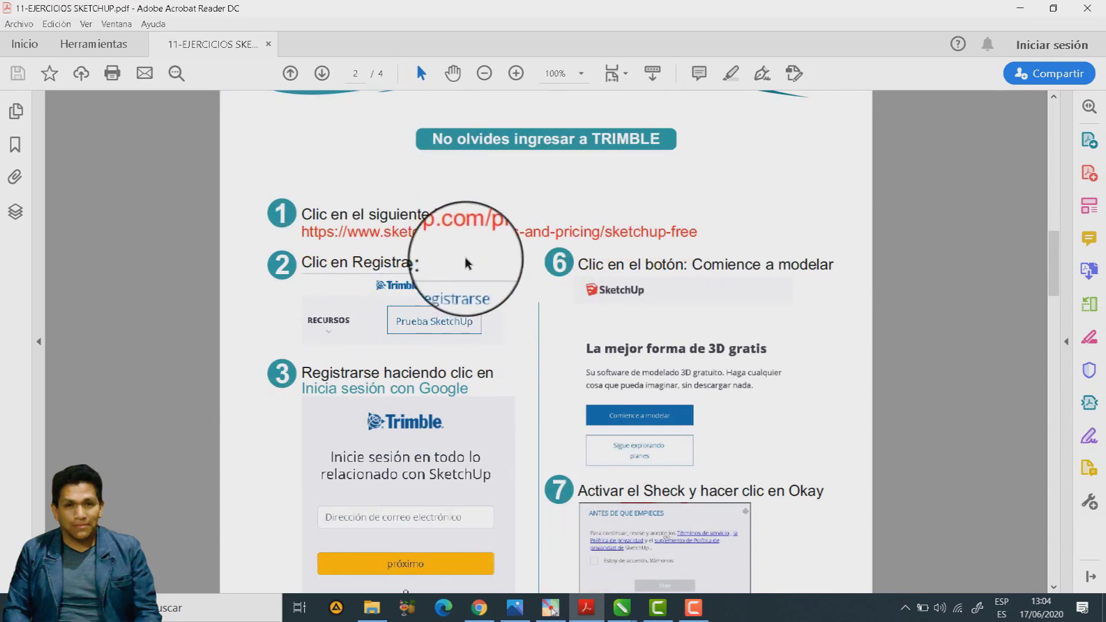
scroll(519, 223, down, 5)
scroll(596, 414, up, 6)
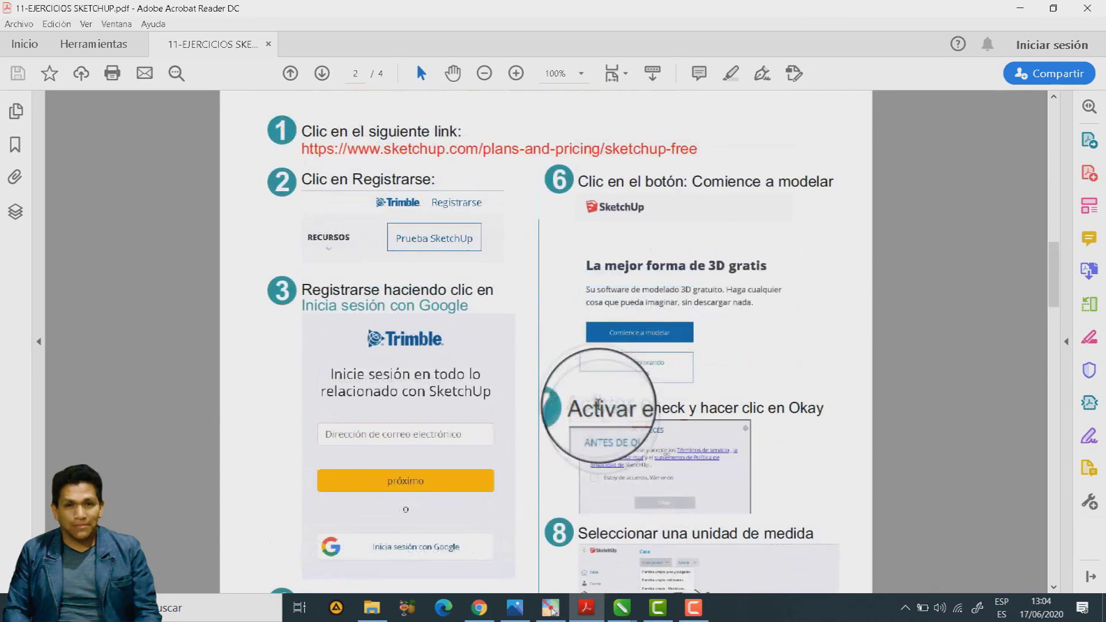
scroll(553, 346, up, 3)
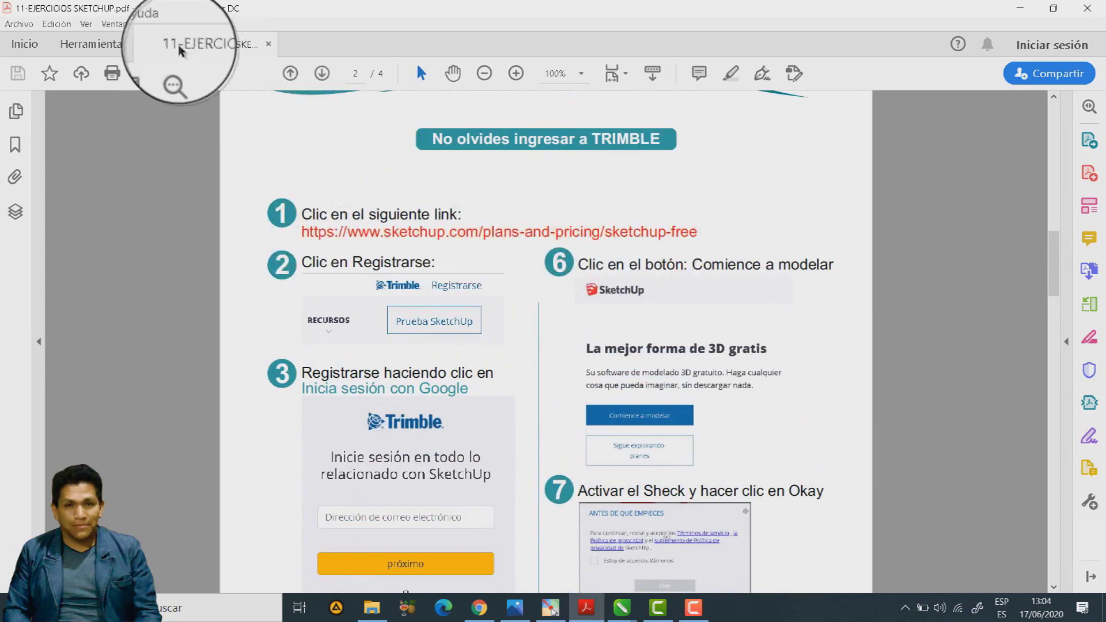
click(501, 236)
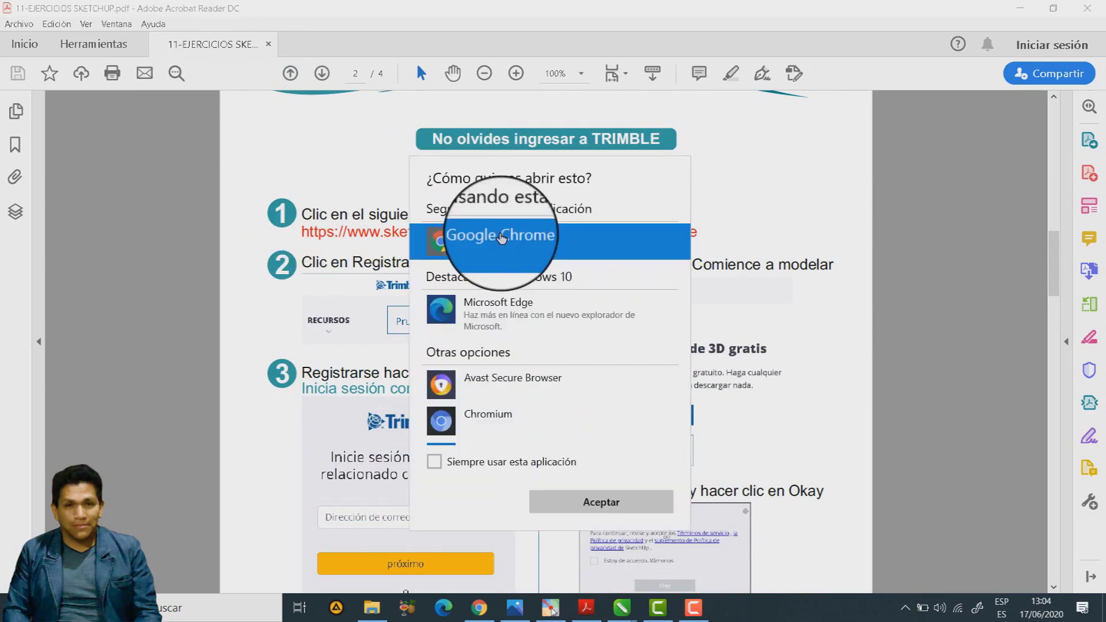
Open the SketchUp Free page in Chrome, translate it into Spanish, and go to Trimble sign-in.
click(622, 503)
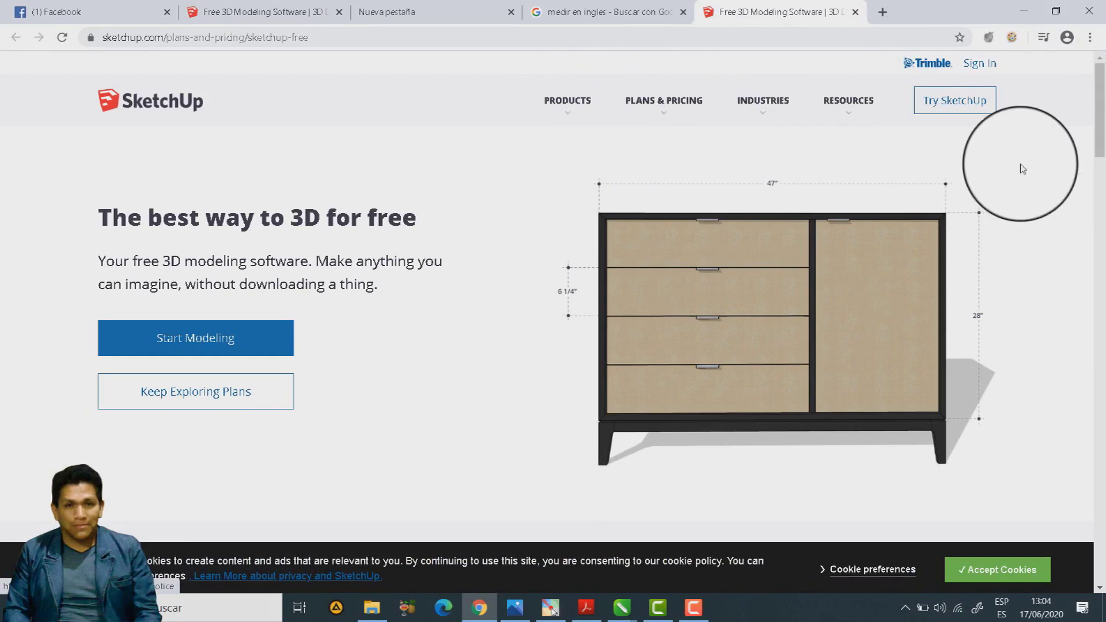
right_click(1023, 169)
click(977, 279)
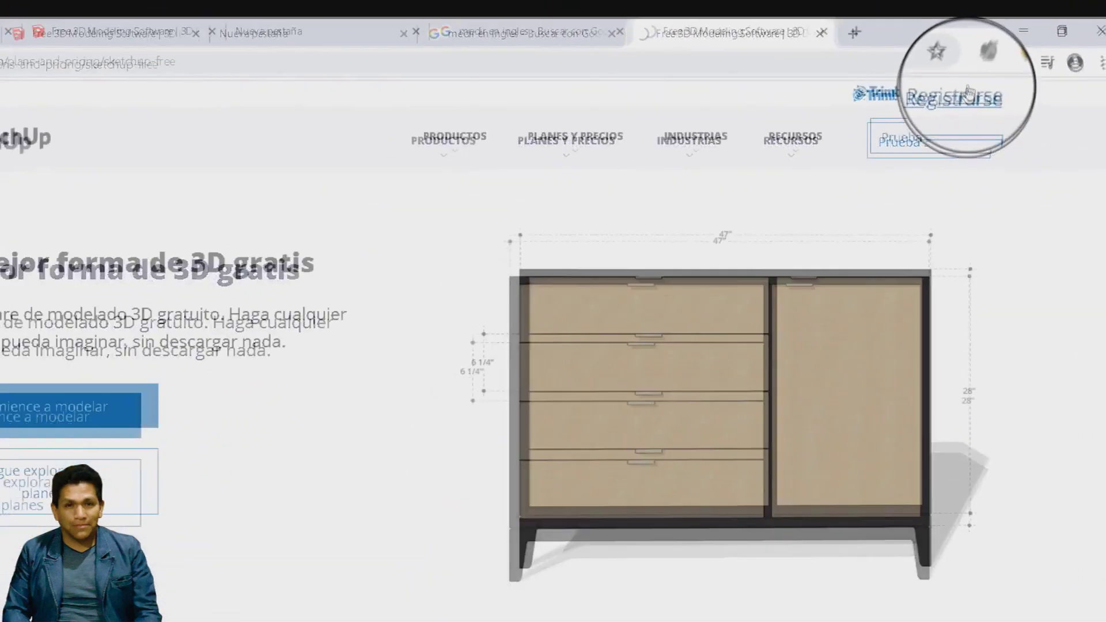
click(959, 122)
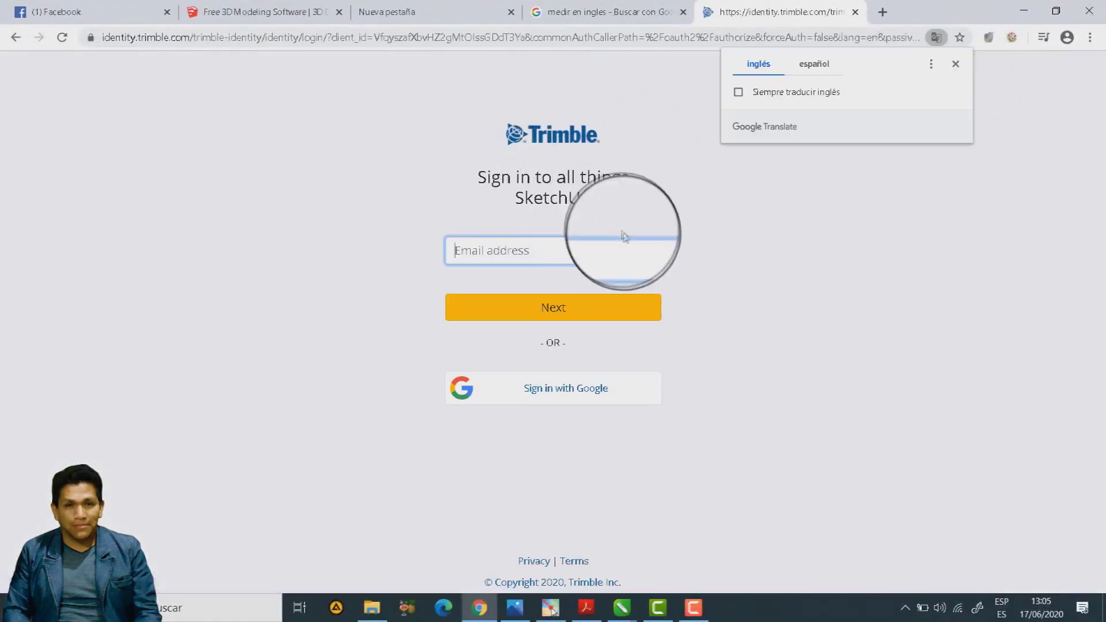
Show the Trimble sign-in in Spanish, sign in with a Google account, and submit its password.
click(822, 65)
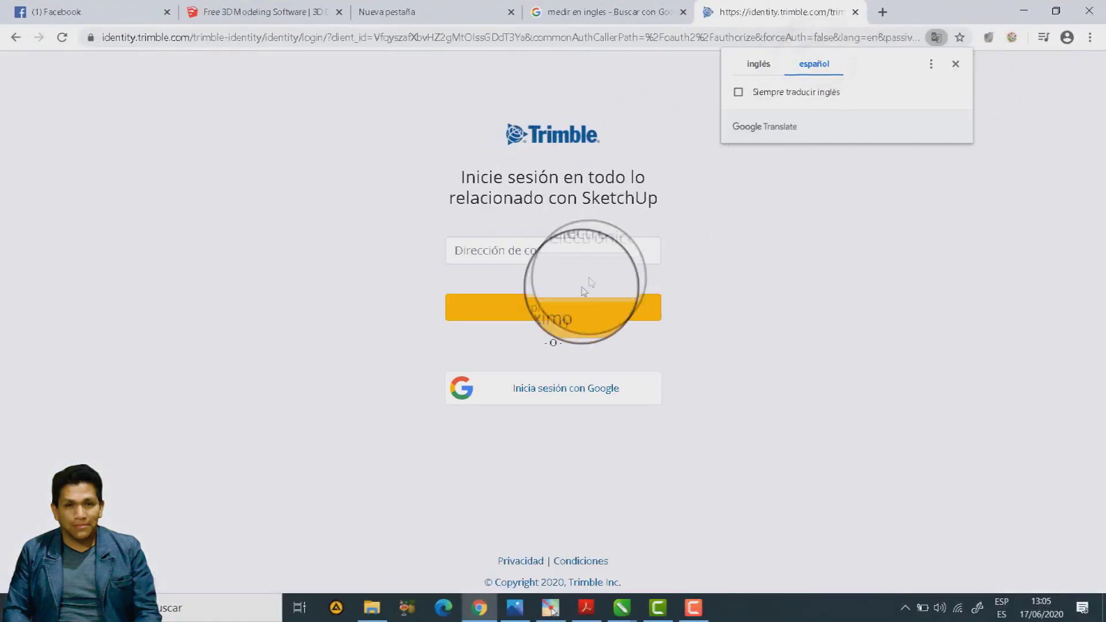
click(549, 396)
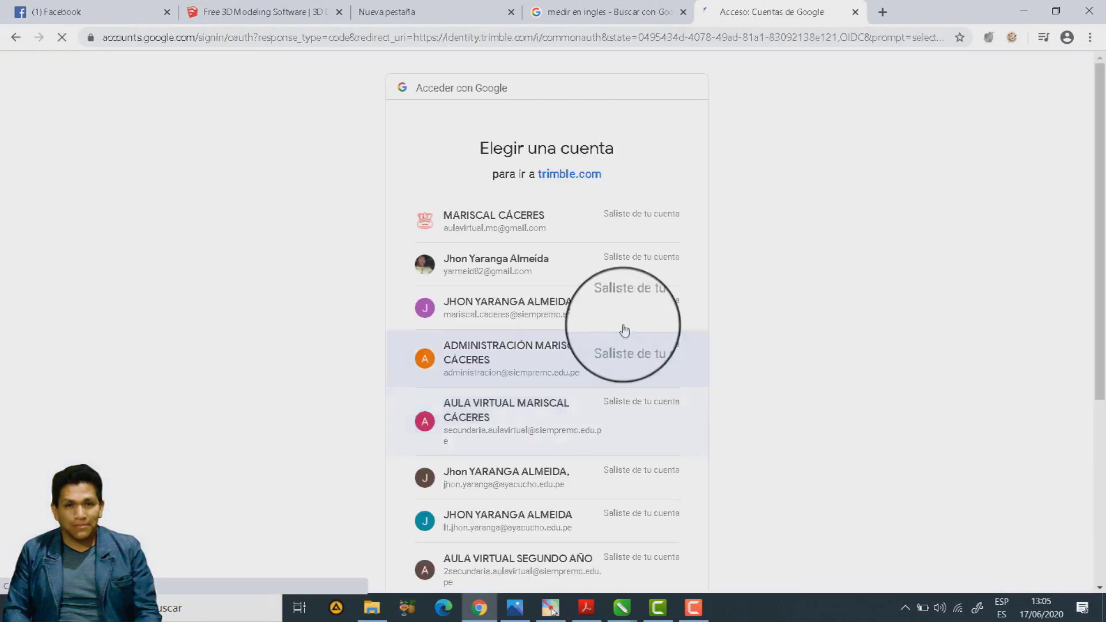
click(526, 264)
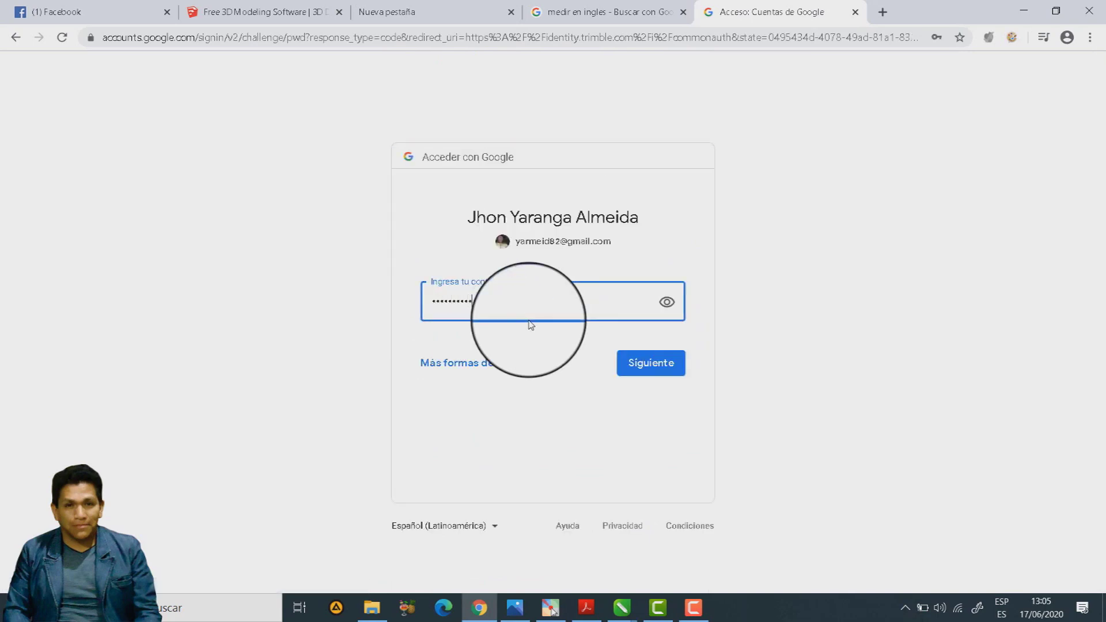
click(640, 363)
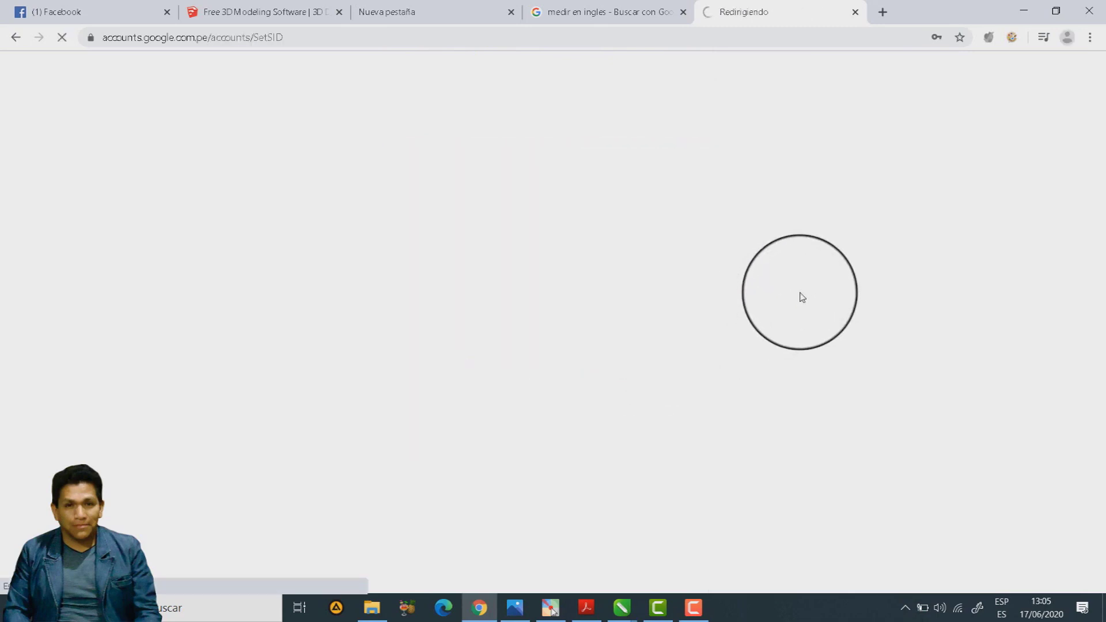
Translate the SketchUp page into Spanish and launch the web modeler with Comience a modelar.
right_click(1016, 172)
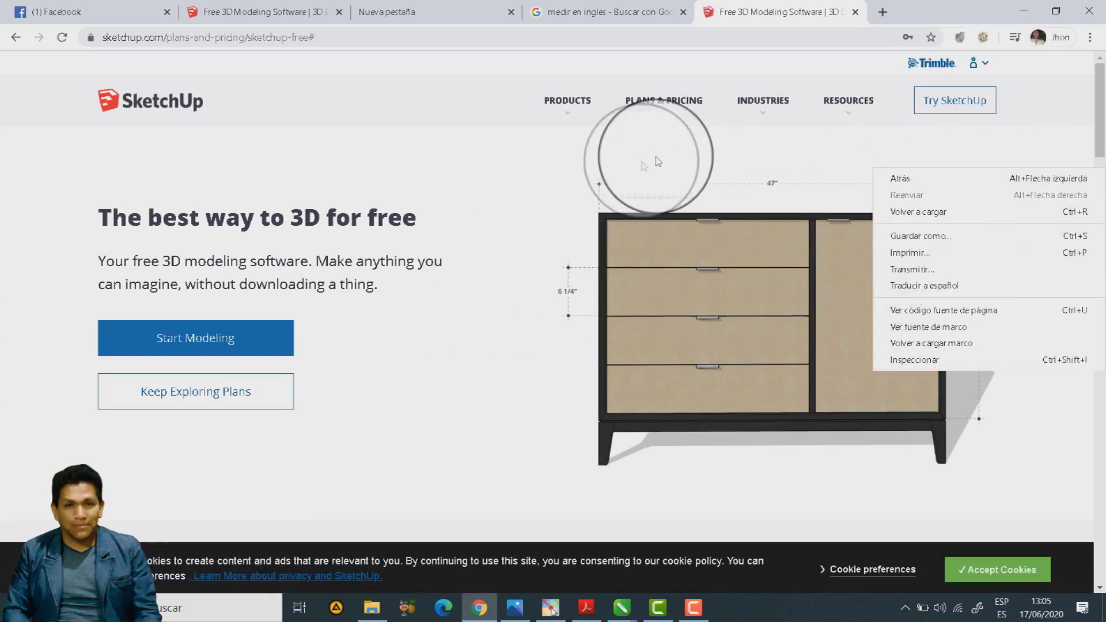
click(909, 165)
right_click(1051, 168)
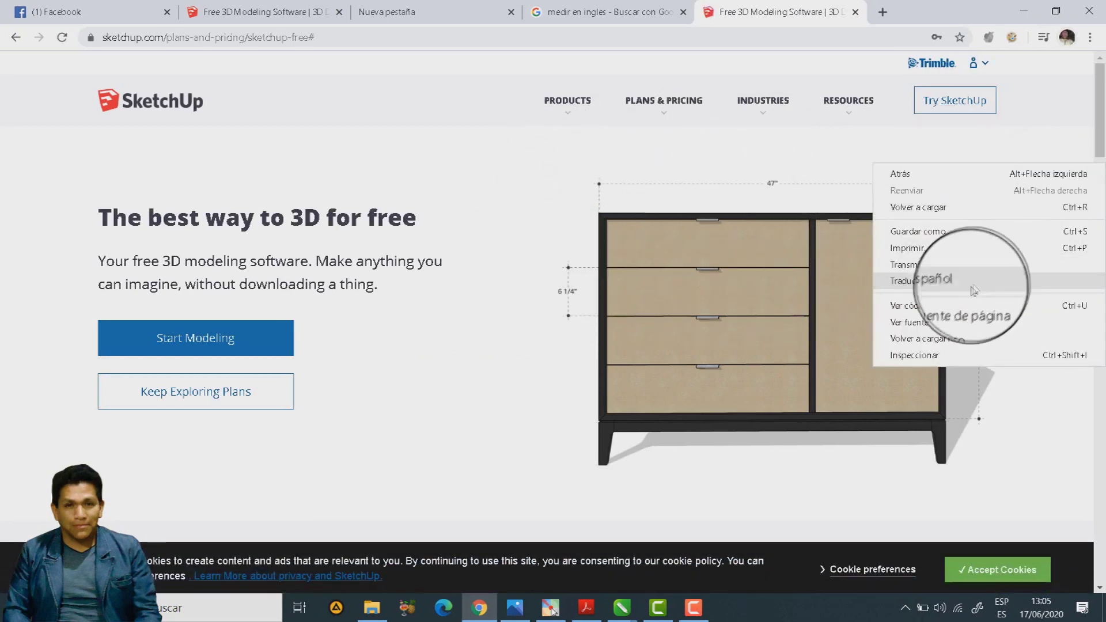
click(979, 272)
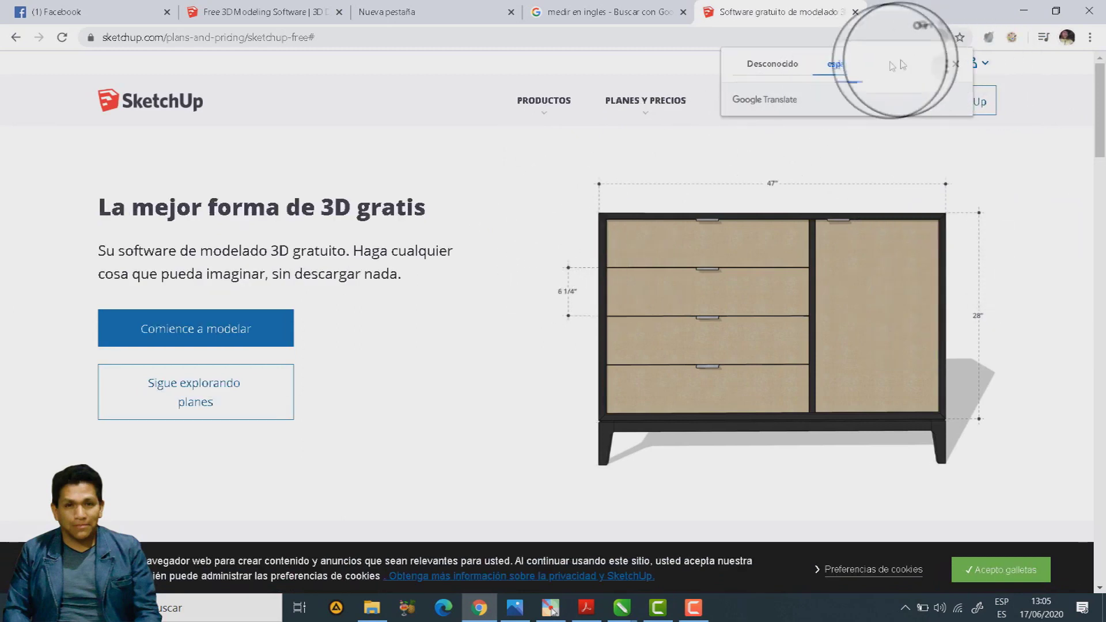
click(952, 62)
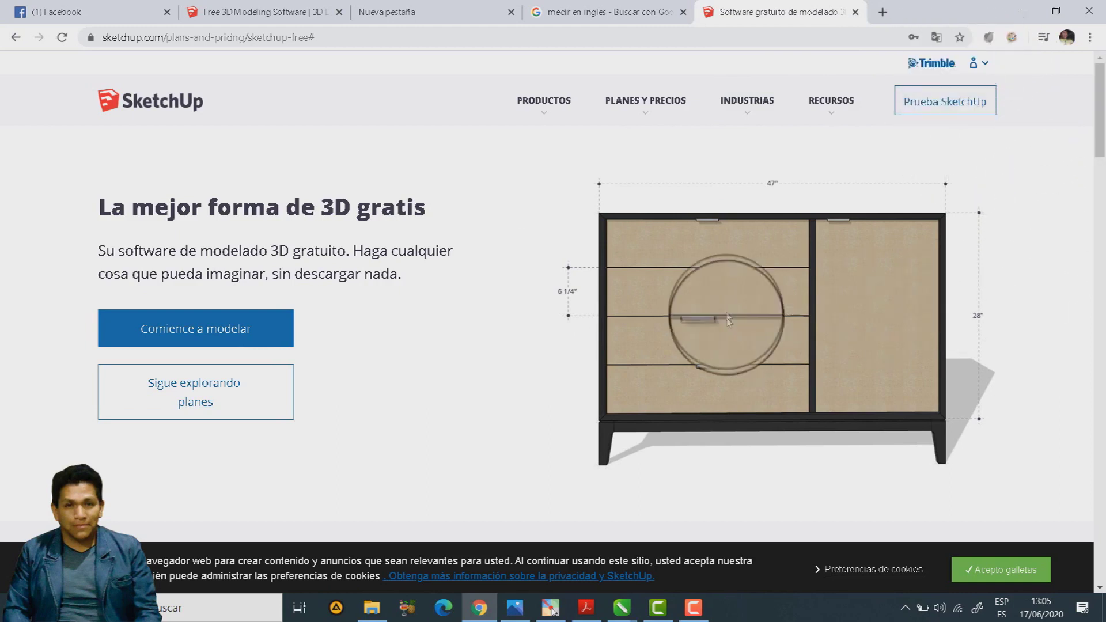
click(199, 336)
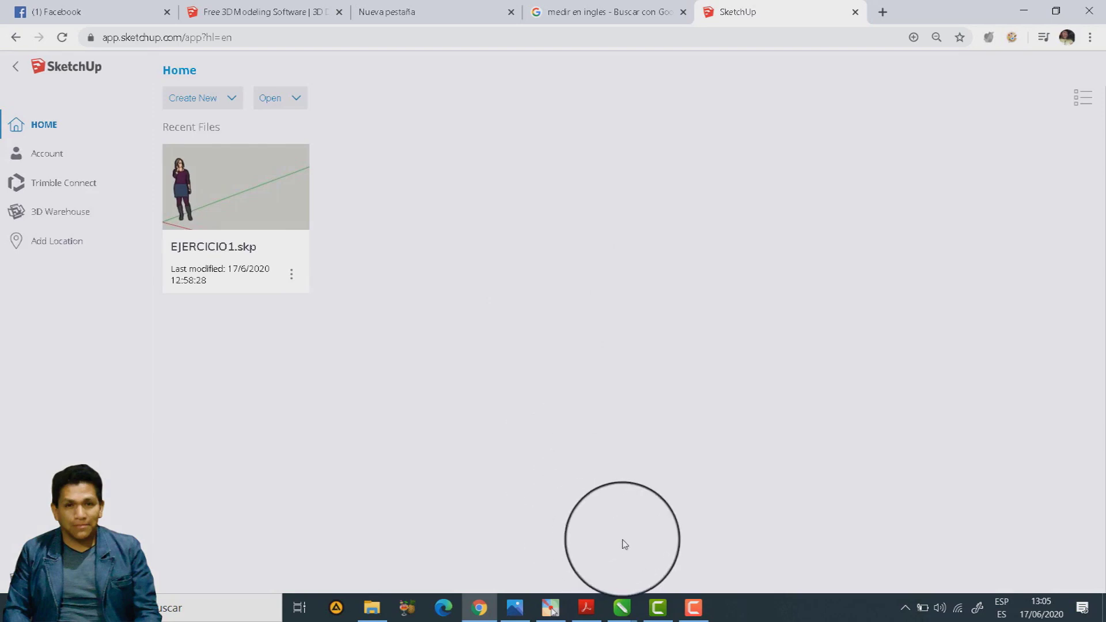
click(587, 606)
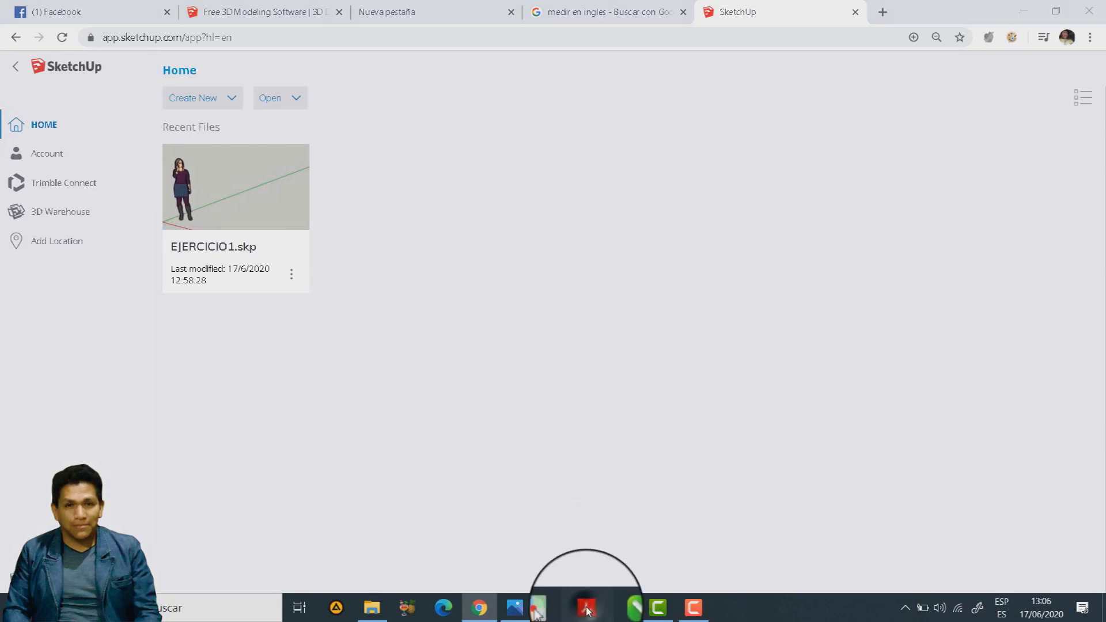
Scroll the PDF to exercise drawing A on page 3, then return to SketchUp.
scroll(661, 292, down, 5)
scroll(661, 292, down, 5)
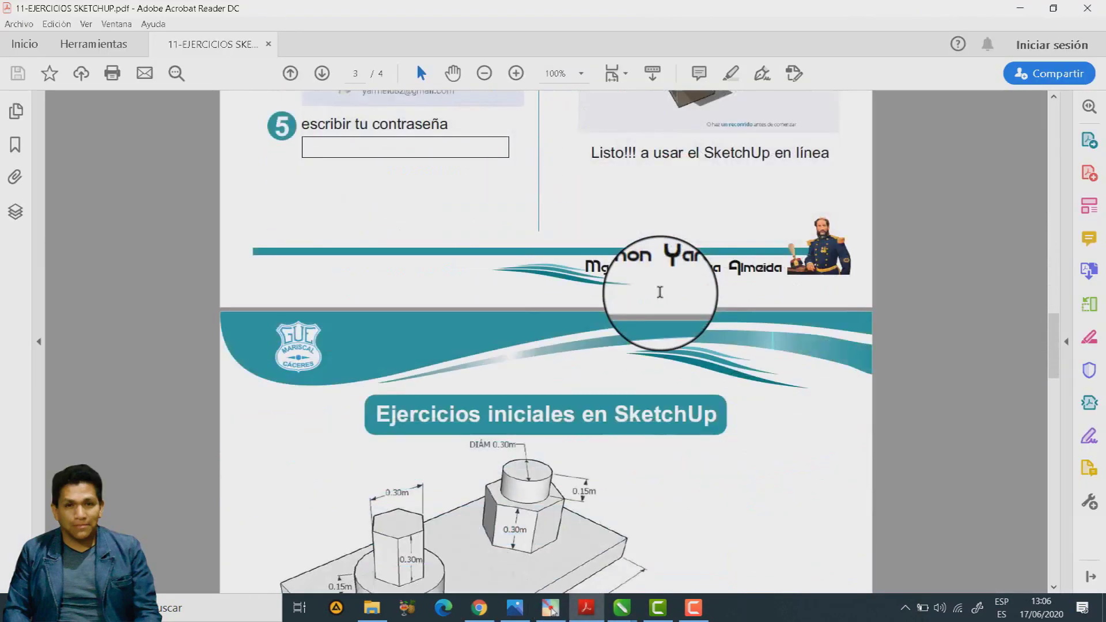
scroll(661, 291, down, 5)
scroll(659, 294, down, 2)
ctrl+scroll(659, 294, down, 3)
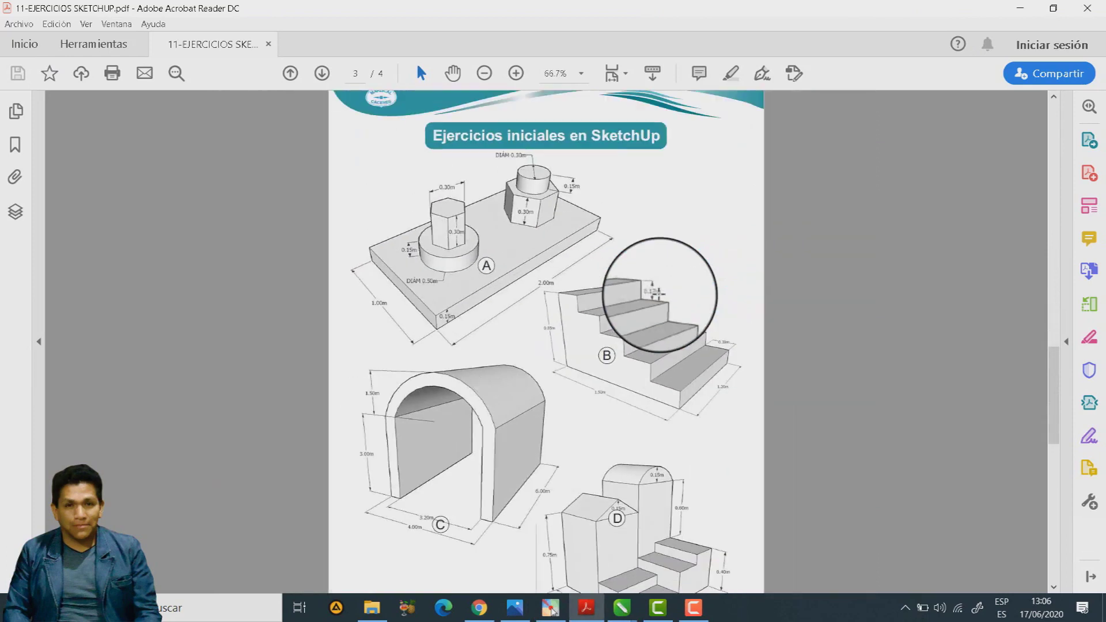
ctrl+scroll(659, 293, down, 1)
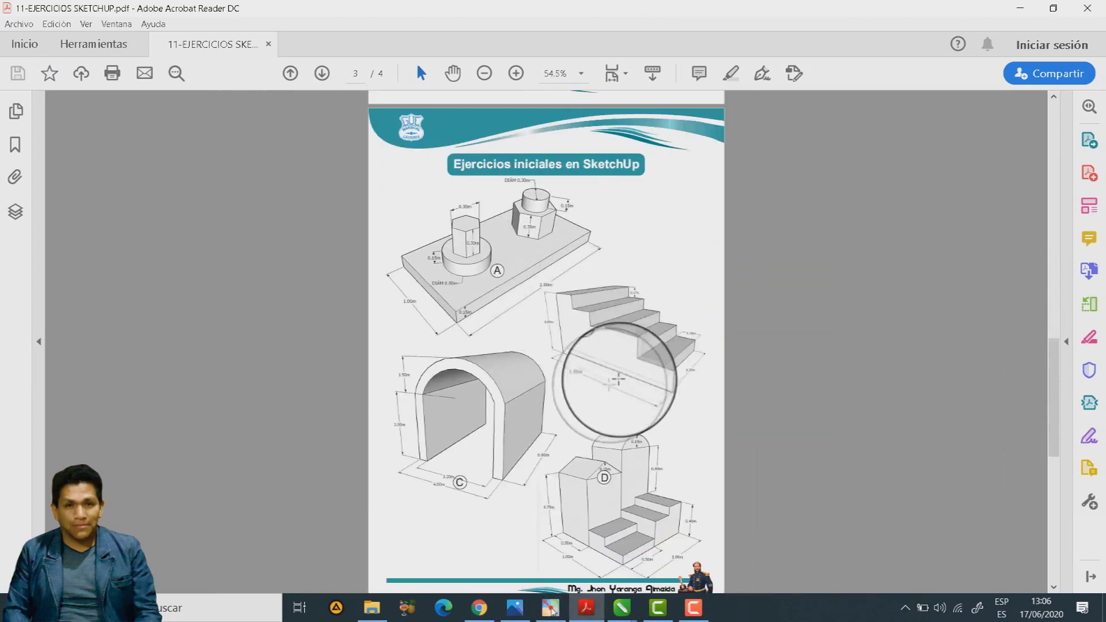
ctrl+scroll(479, 238, up, 4)
ctrl+scroll(479, 238, down, 2)
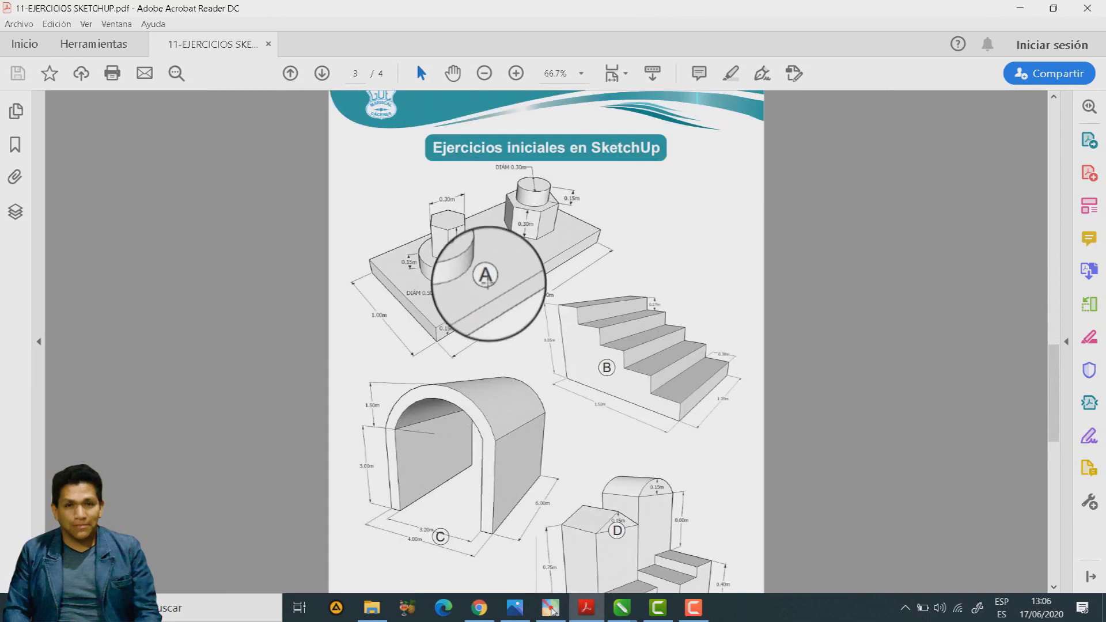
scroll(477, 297, down, 2)
scroll(409, 429, down, 2)
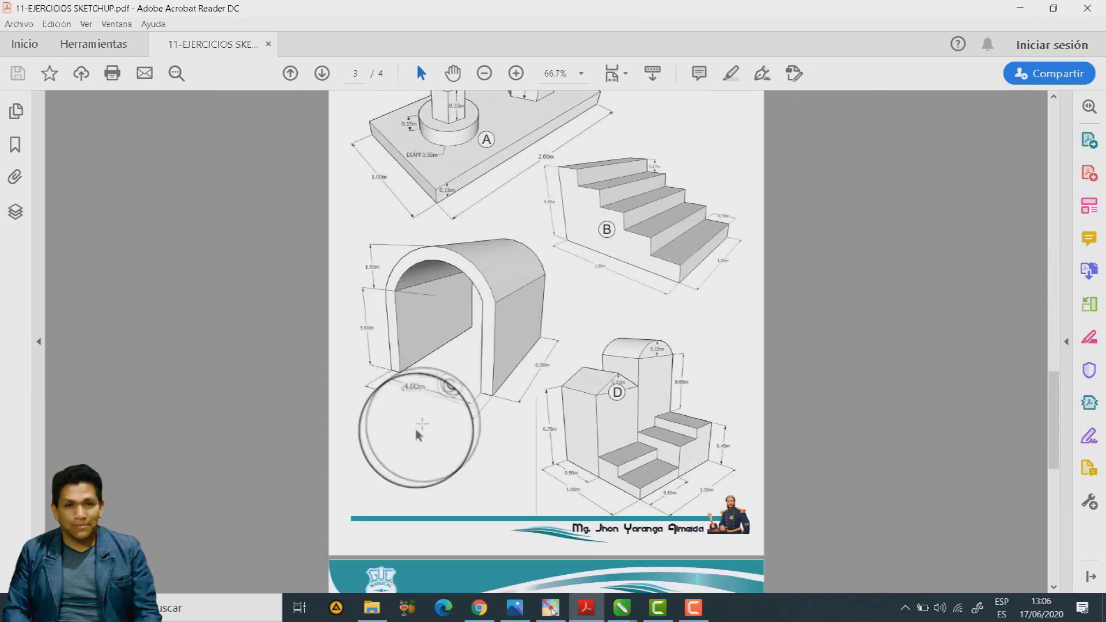
scroll(576, 358, up, 3)
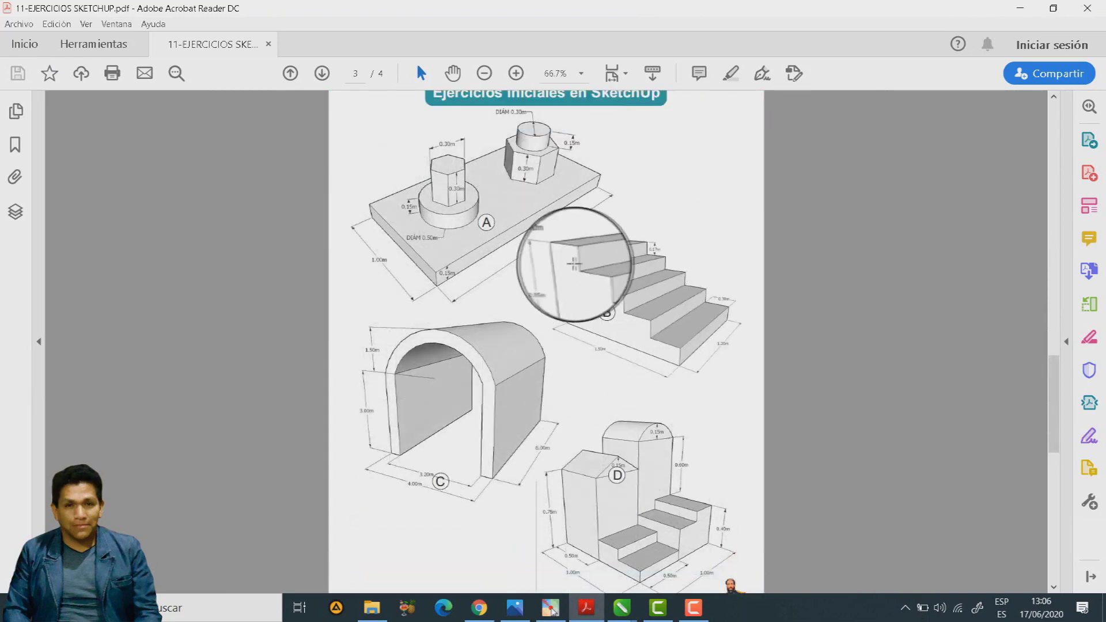
scroll(613, 256, down, 2)
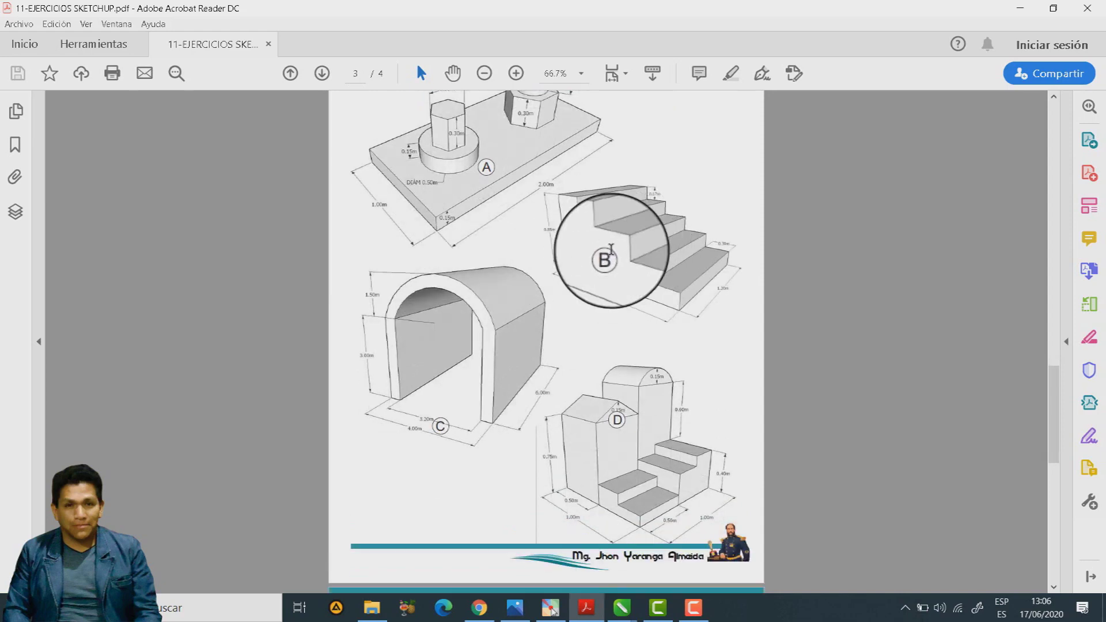
scroll(618, 246, down, 1)
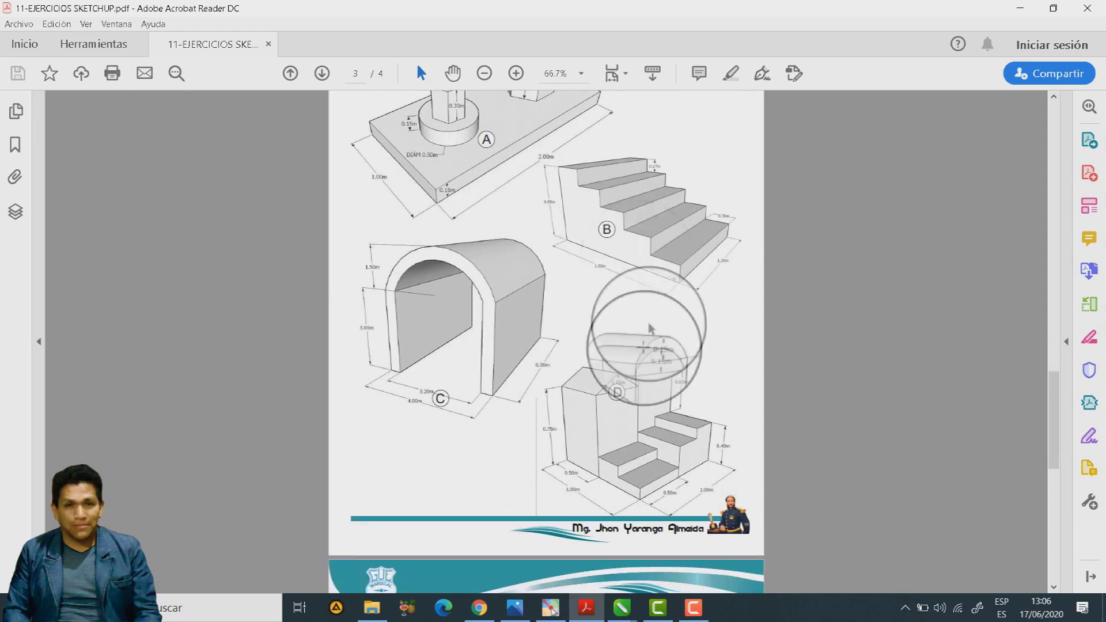
scroll(535, 294, up, 2)
scroll(568, 246, up, 1)
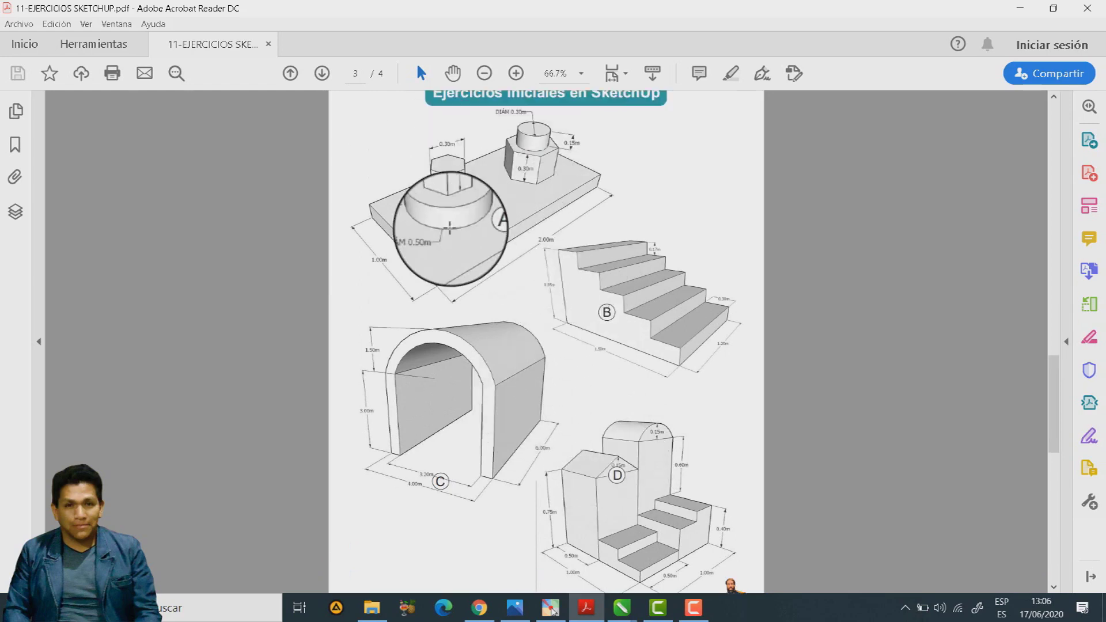
scroll(461, 230, up, 4)
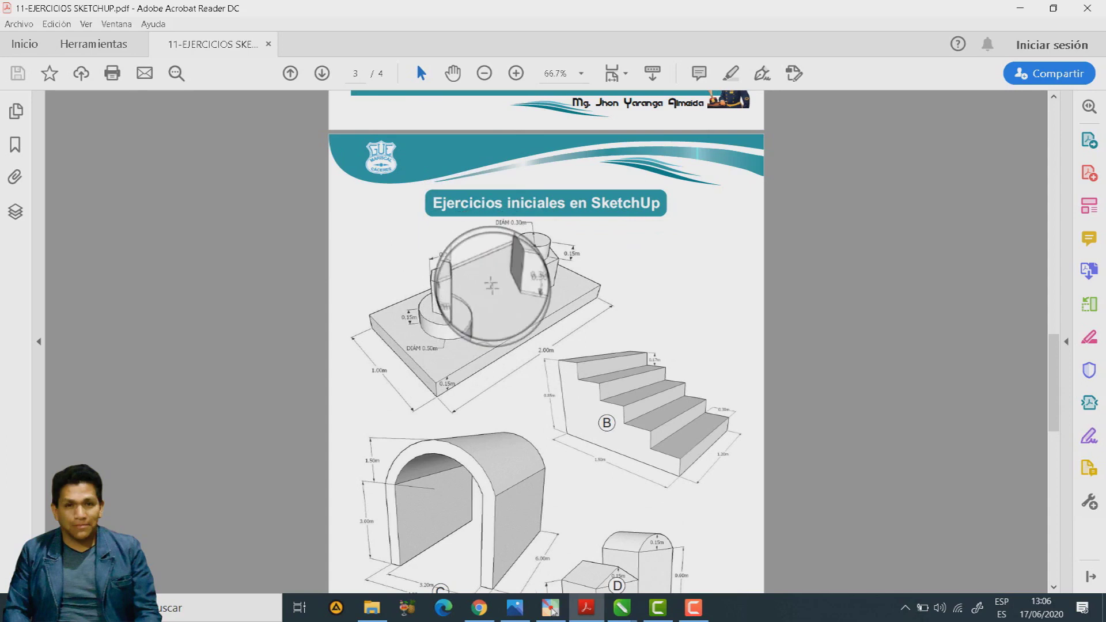
ctrl+scroll(470, 305, up, 5)
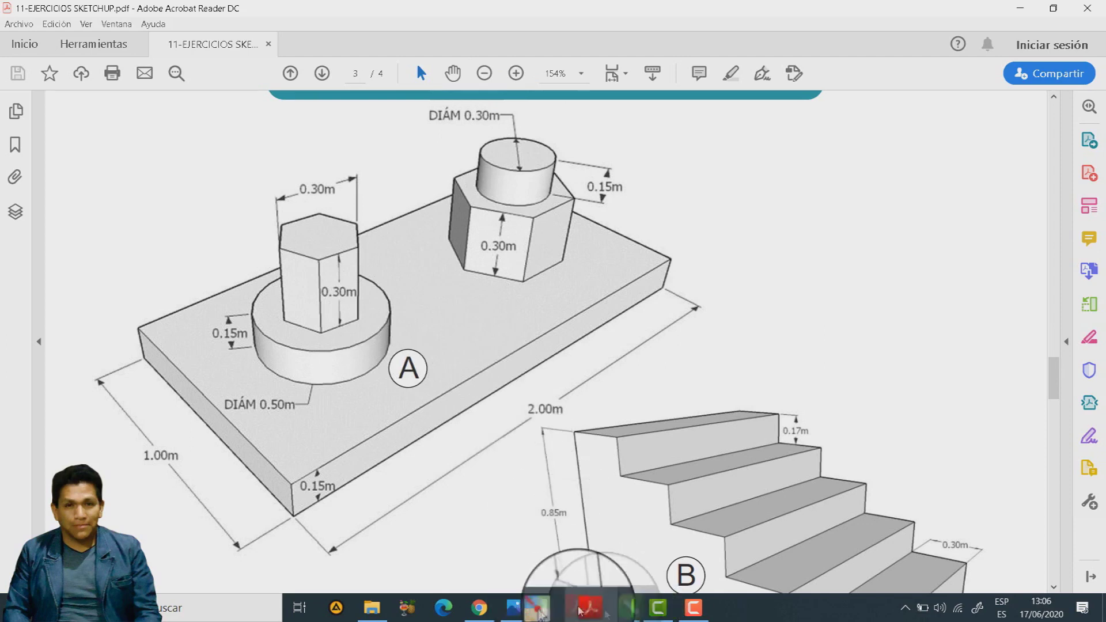
click(478, 608)
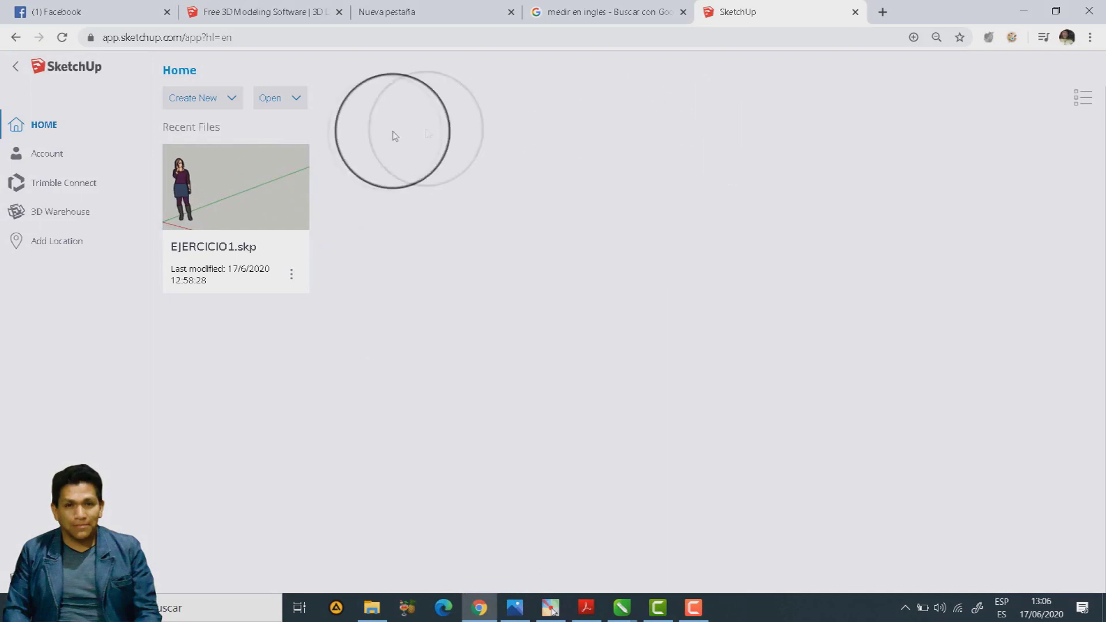
Create a new model from the Simple Template - Meters.
click(231, 103)
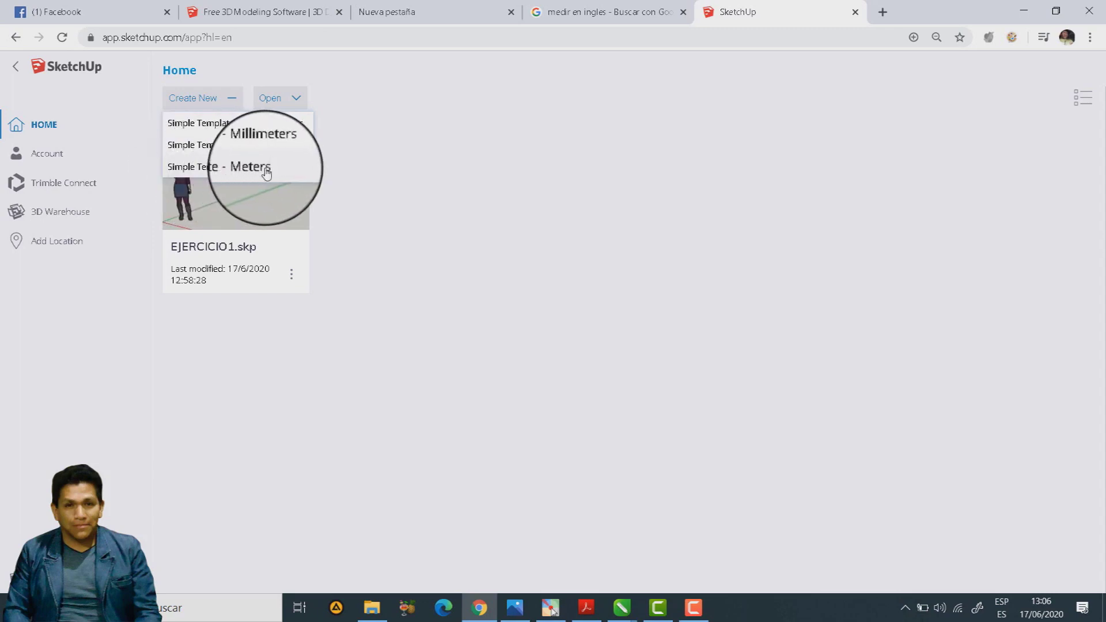
click(219, 173)
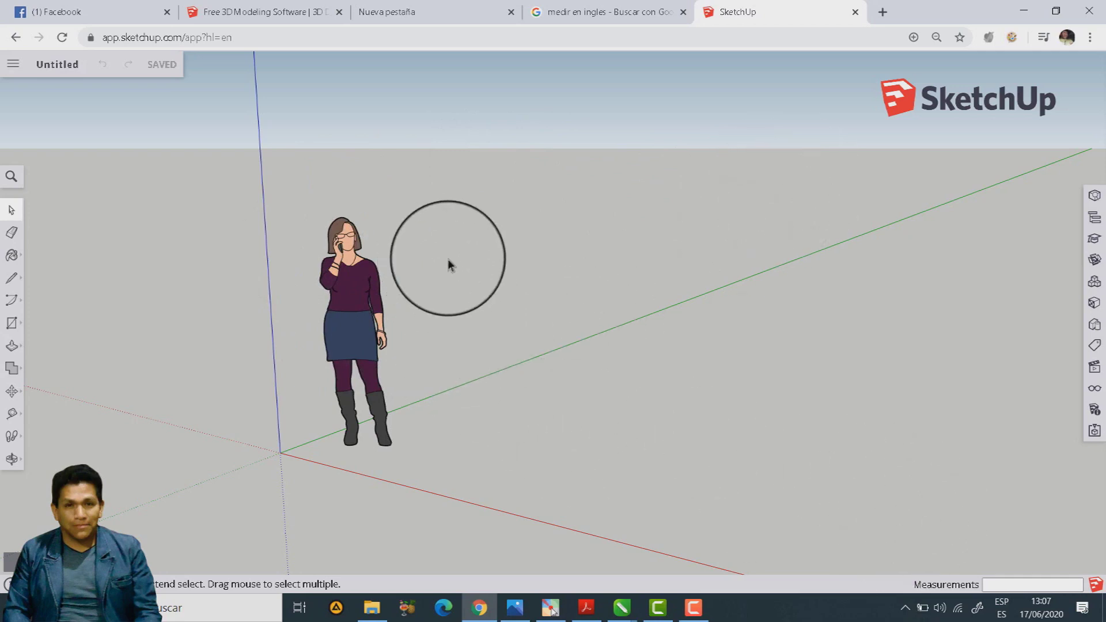
Delete the default standing woman figure, then bring the exercise PDF back up.
click(358, 285)
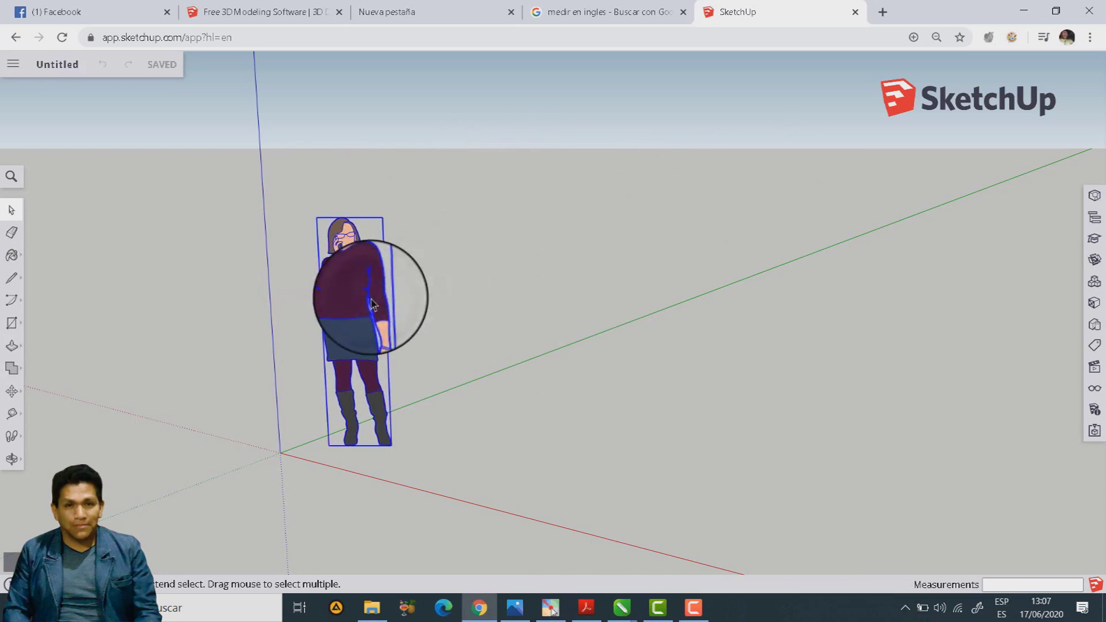
key(Delete)
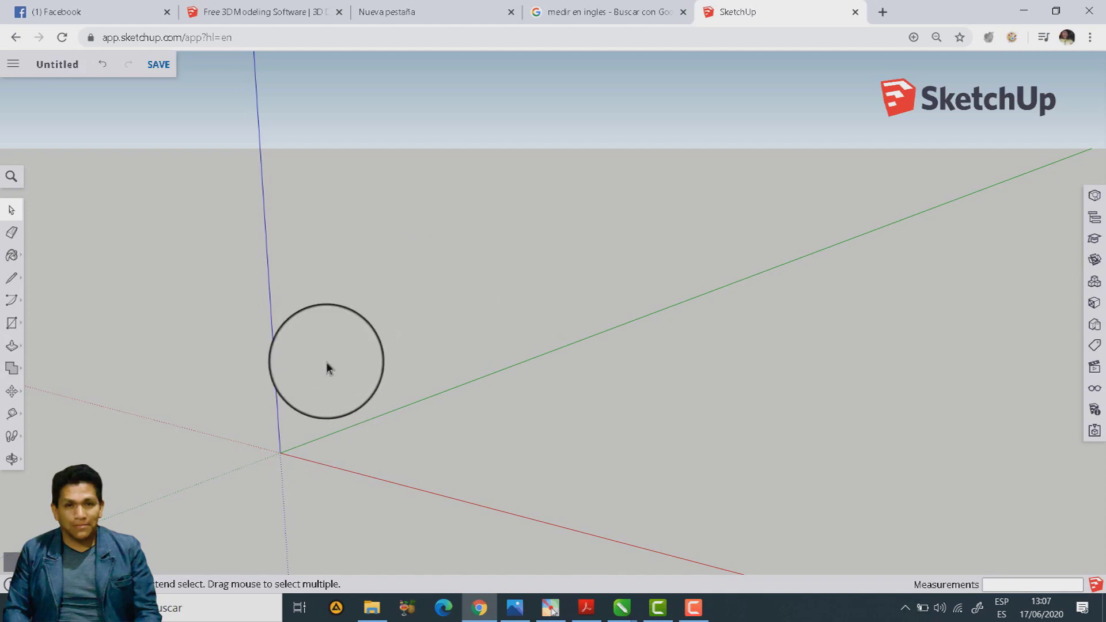
click(585, 605)
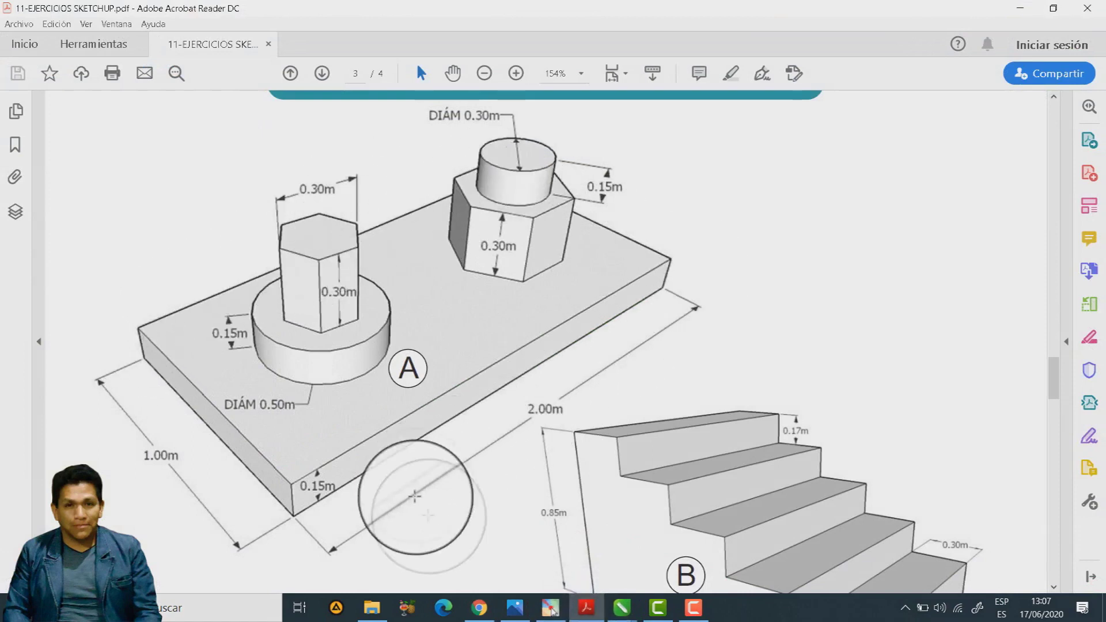
Outline drawing A's base slab in red freehand pen, circling its 1.00m side.
click(550, 607)
click(1049, 236)
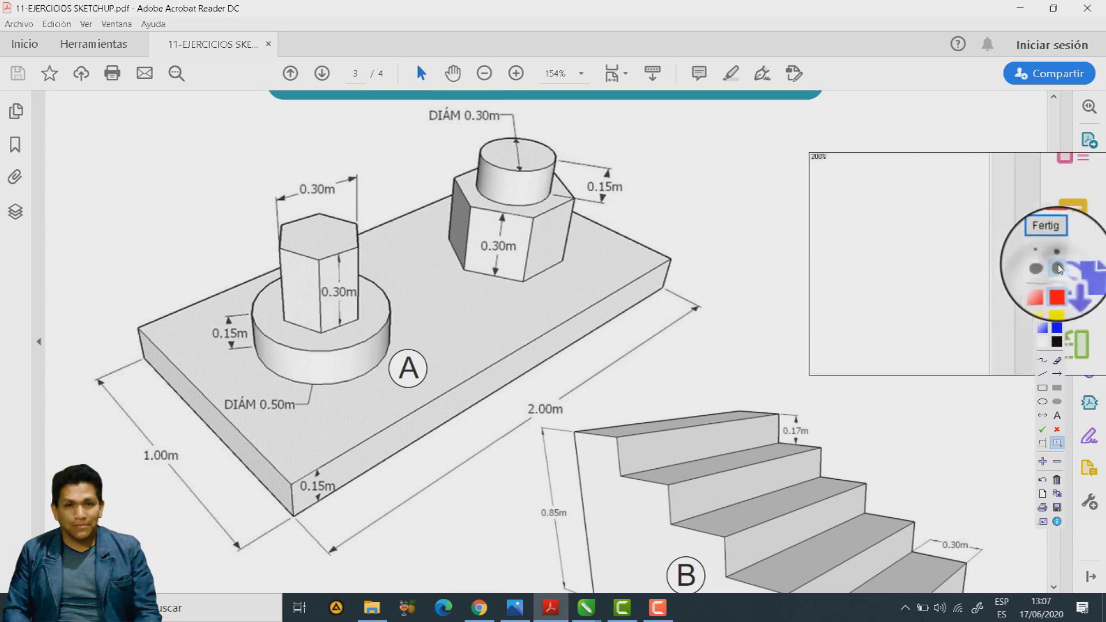
click(1043, 362)
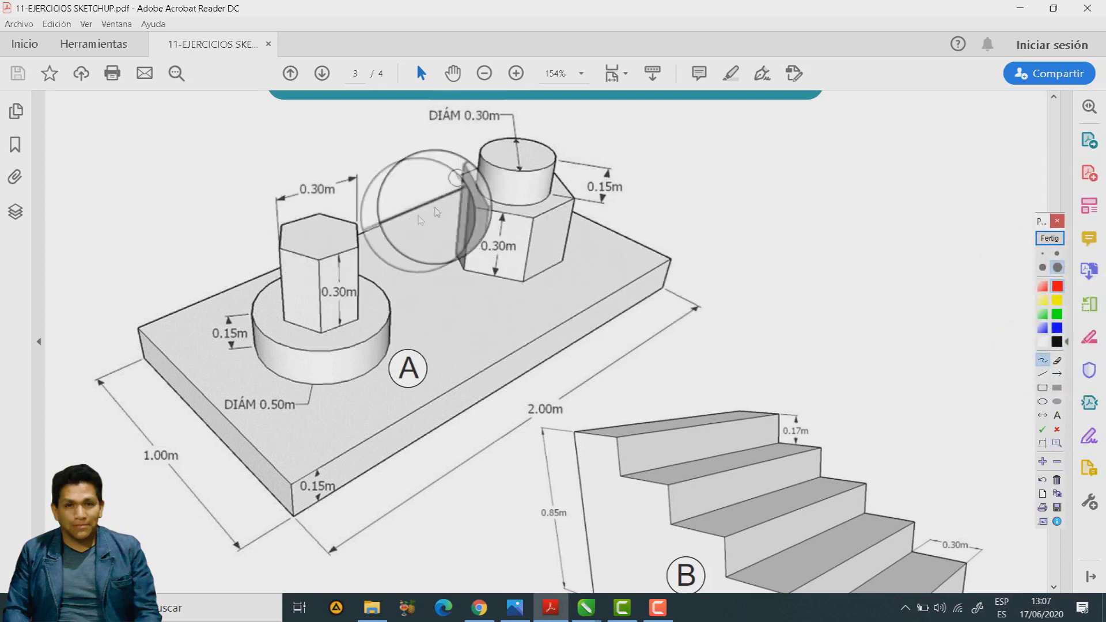
drag(110, 326, 283, 509)
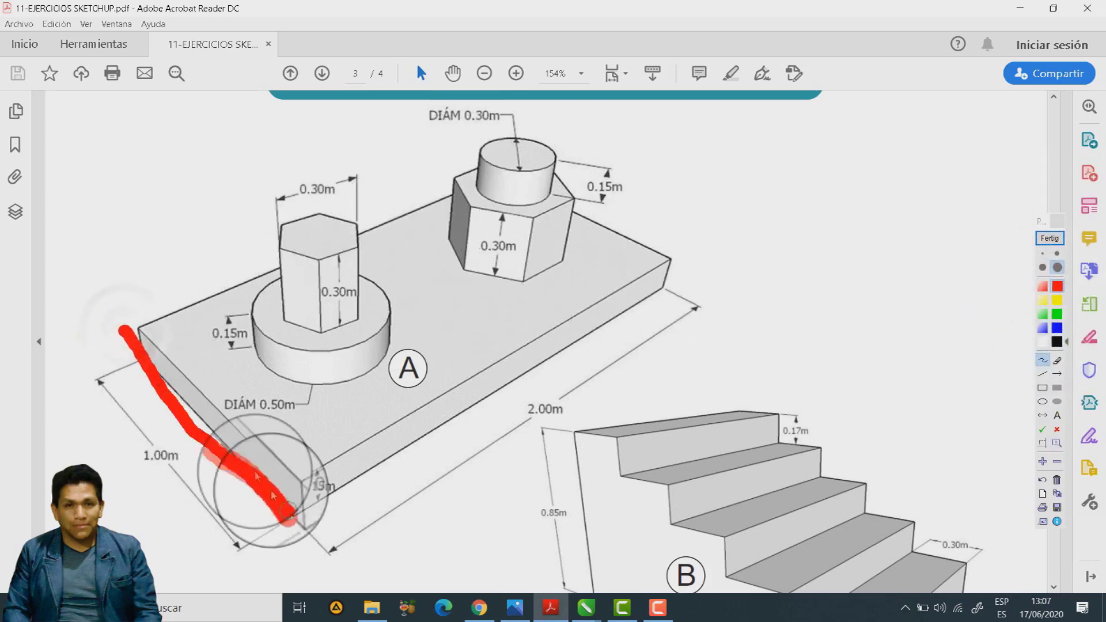
mouse_move(124, 329)
mouse_down()
mouse_move(619, 239)
mouse_move(668, 256)
mouse_move(637, 321)
mouse_move(340, 455)
mouse_move(294, 512)
mouse_up()
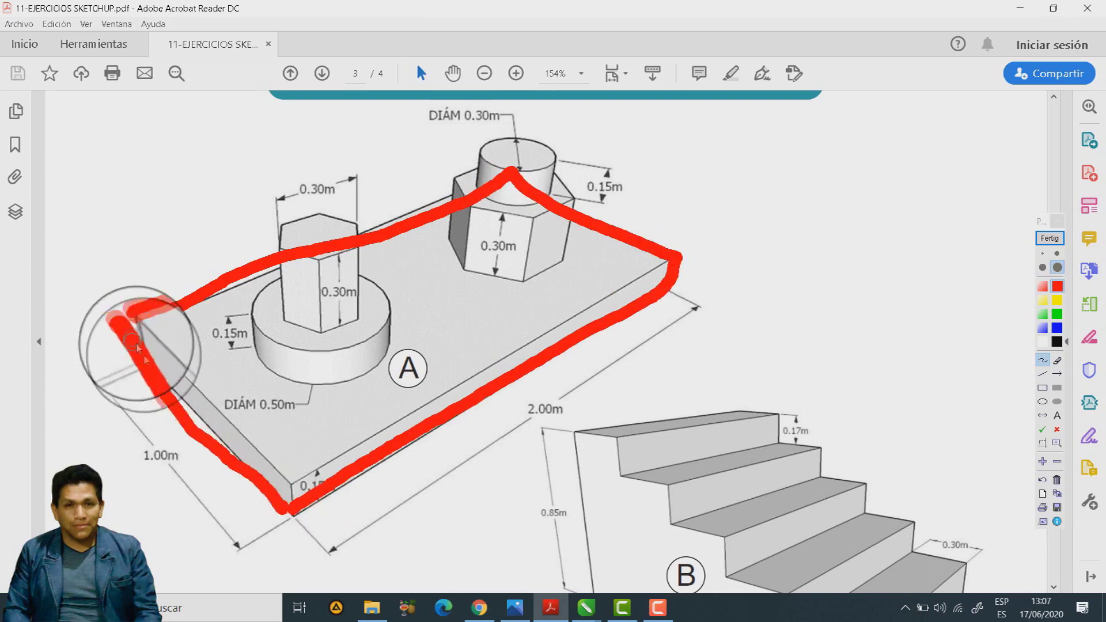
mouse_move(285, 500)
mouse_down()
mouse_move(375, 594)
mouse_move(363, 556)
mouse_up()
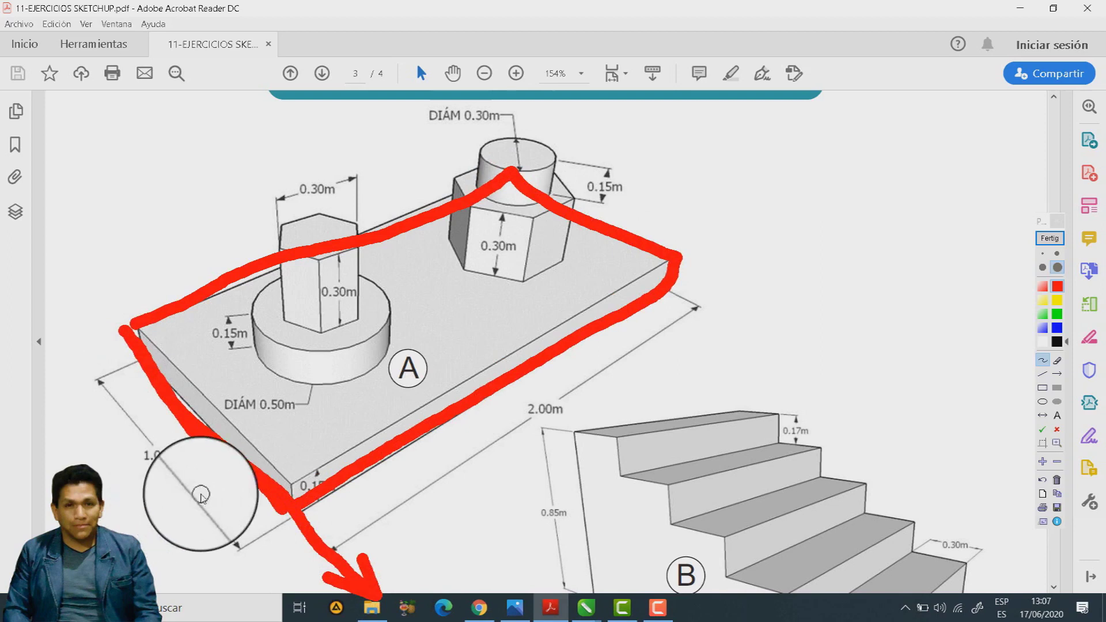
drag(216, 483, 208, 516)
mouse_move(199, 479)
mouse_down()
mouse_move(136, 458)
mouse_move(201, 468)
mouse_up()
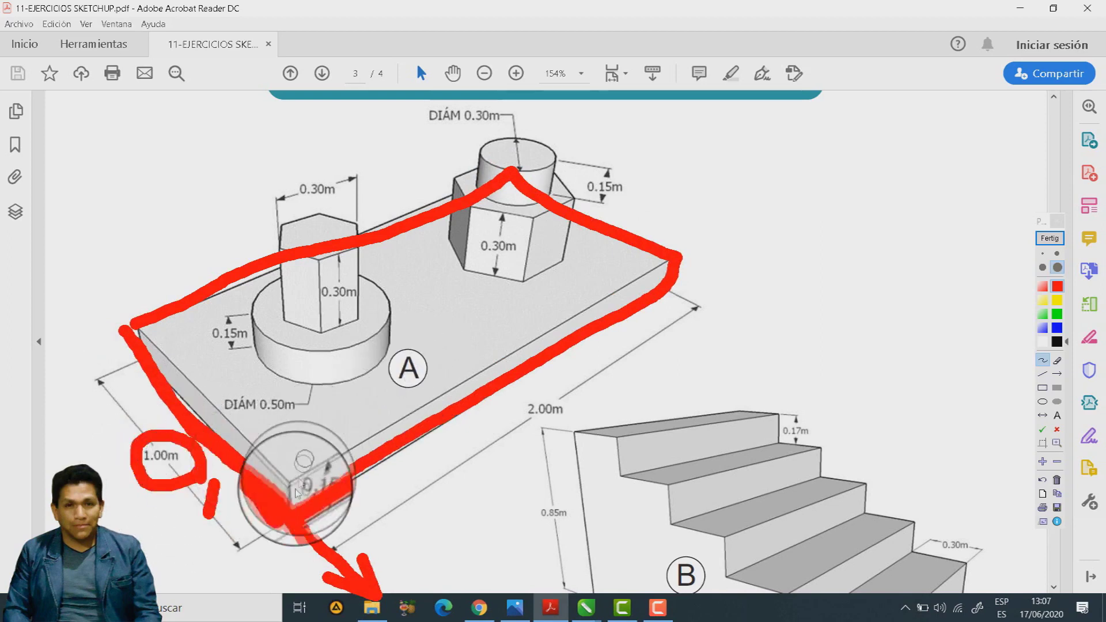
Add a green arrow along the 2.00m edge, then clear the marks and return to SketchUp.
click(1058, 314)
mouse_move(291, 497)
mouse_down()
mouse_move(740, 226)
mouse_move(779, 206)
mouse_move(786, 226)
mouse_up()
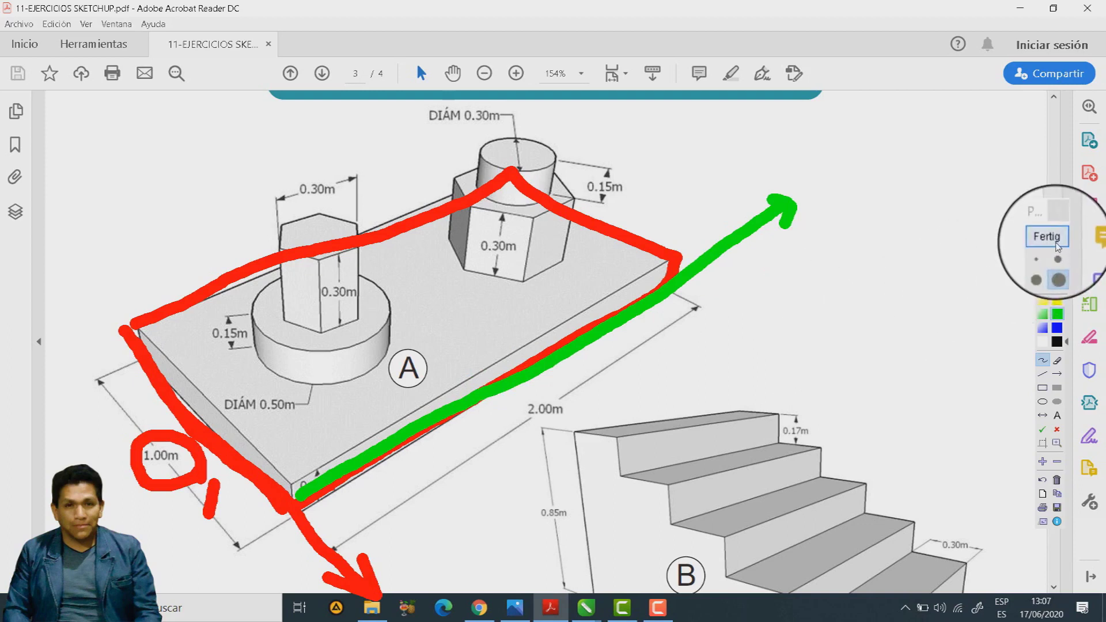
click(1054, 242)
click(479, 608)
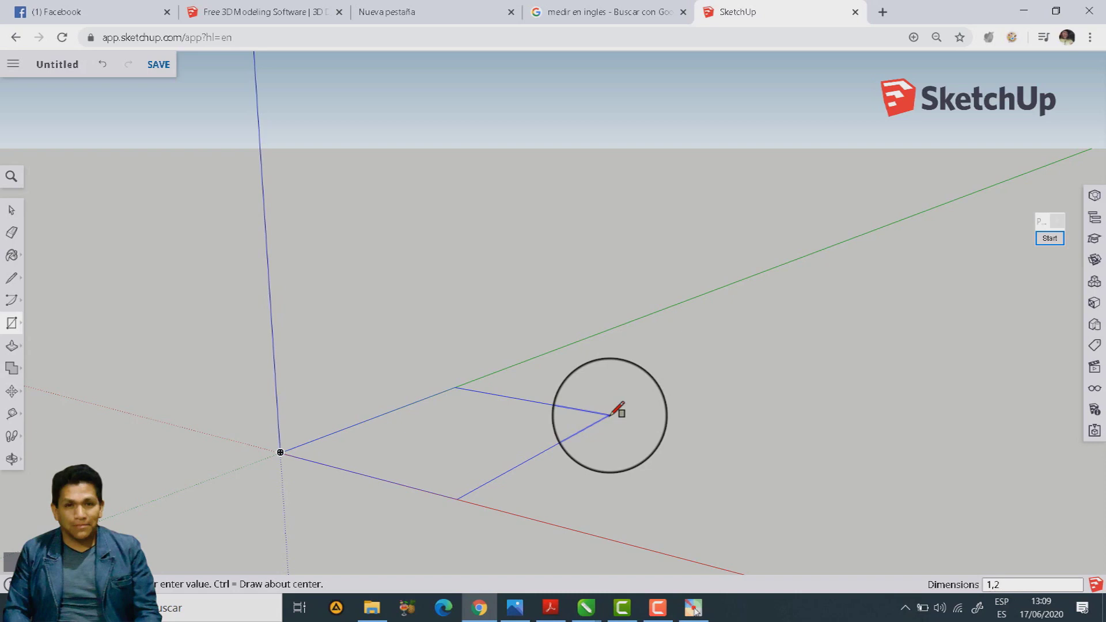
Confirm the 1,2 dimensions to finish the 1 m by 2 m rectangle at the origin.
key(Return)
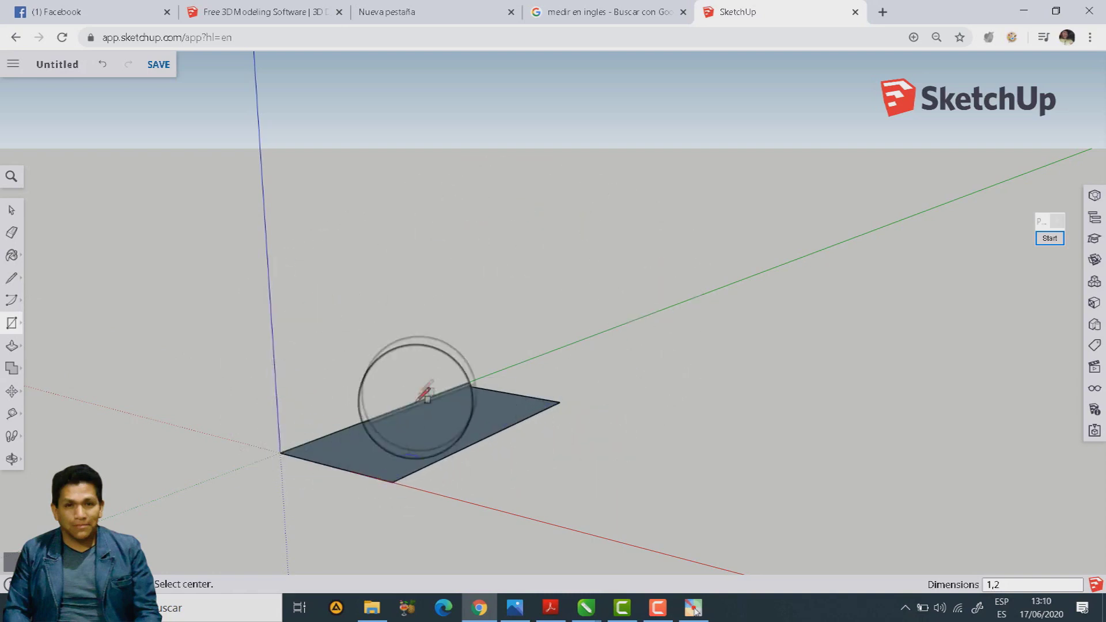
Orbit and zoom in close on the 1 m by 2 m rectangle, then return to Select.
mouse_move(401, 457)
middle_down()
mouse_move(402, 444)
mouse_move(390, 447)
mouse_move(391, 469)
mouse_move(378, 472)
mouse_move(403, 460)
mouse_move(400, 469)
mouse_move(383, 469)
middle_up()
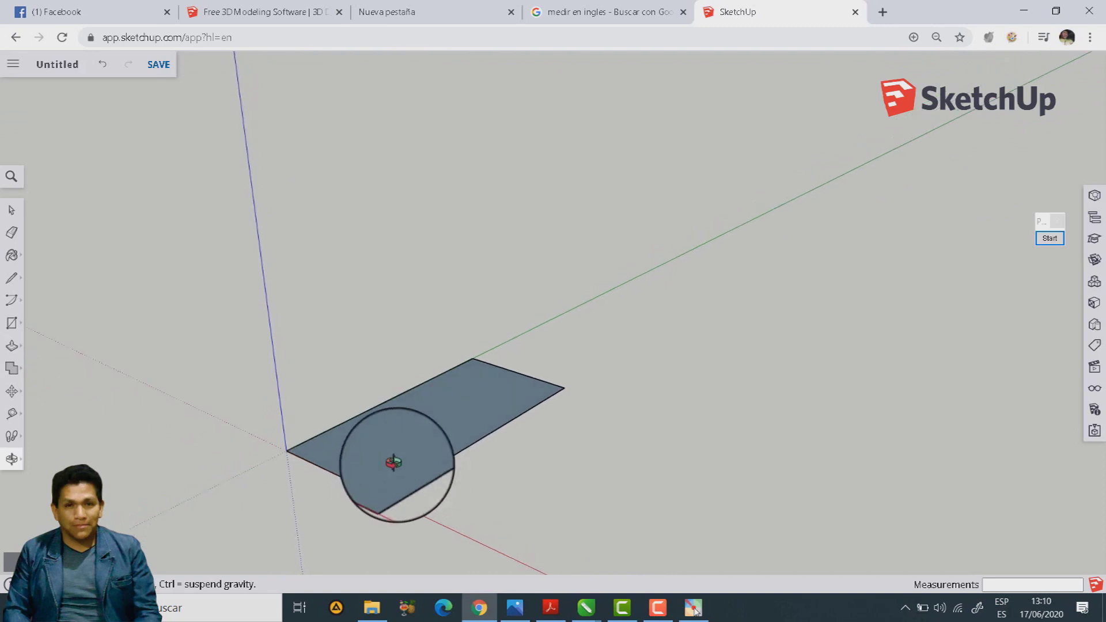
scroll(395, 472, up, 1)
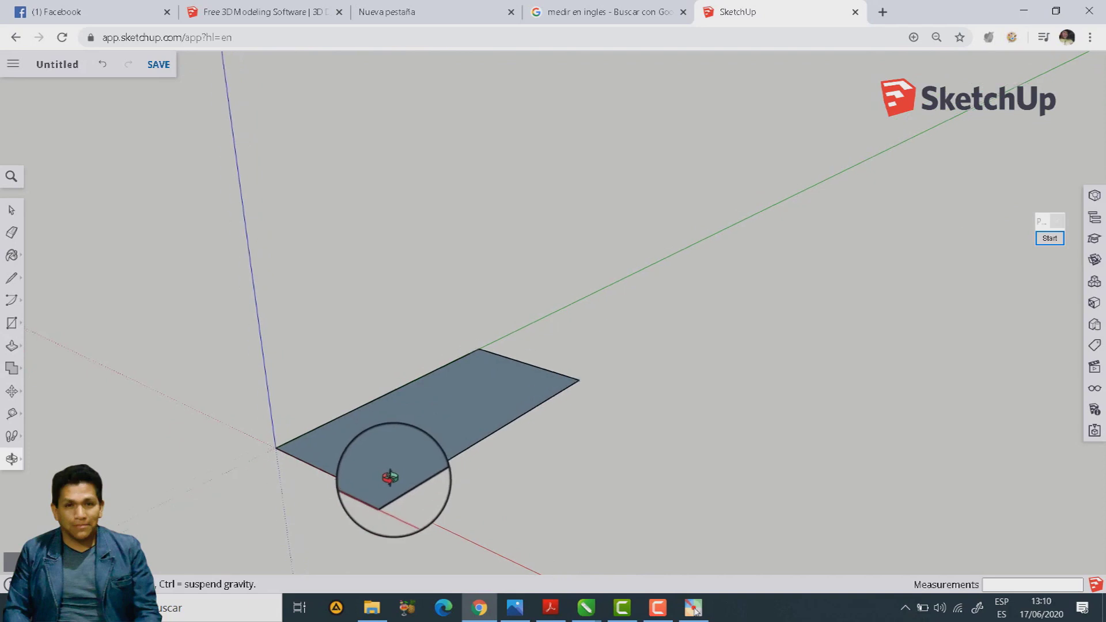
scroll(393, 477, up, 2)
scroll(390, 477, up, 2)
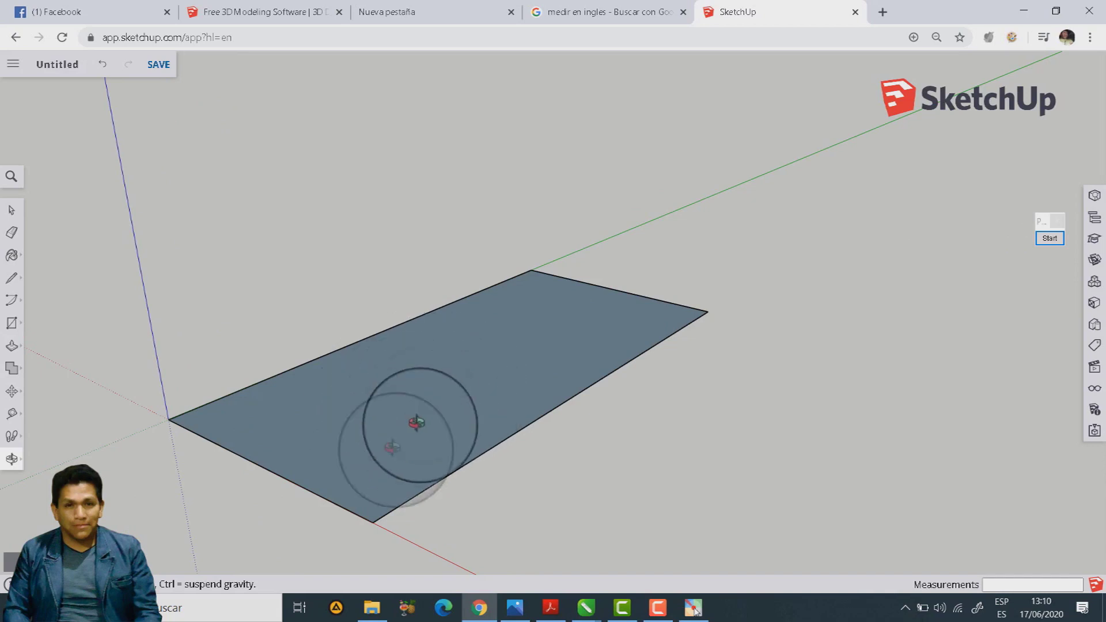
key(space)
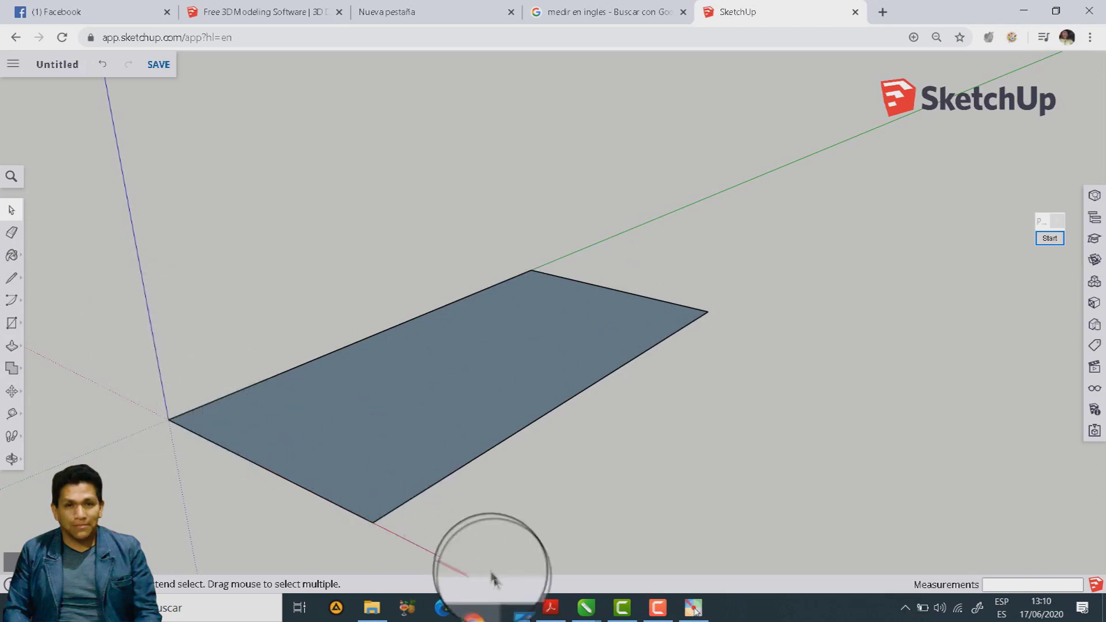
click(551, 607)
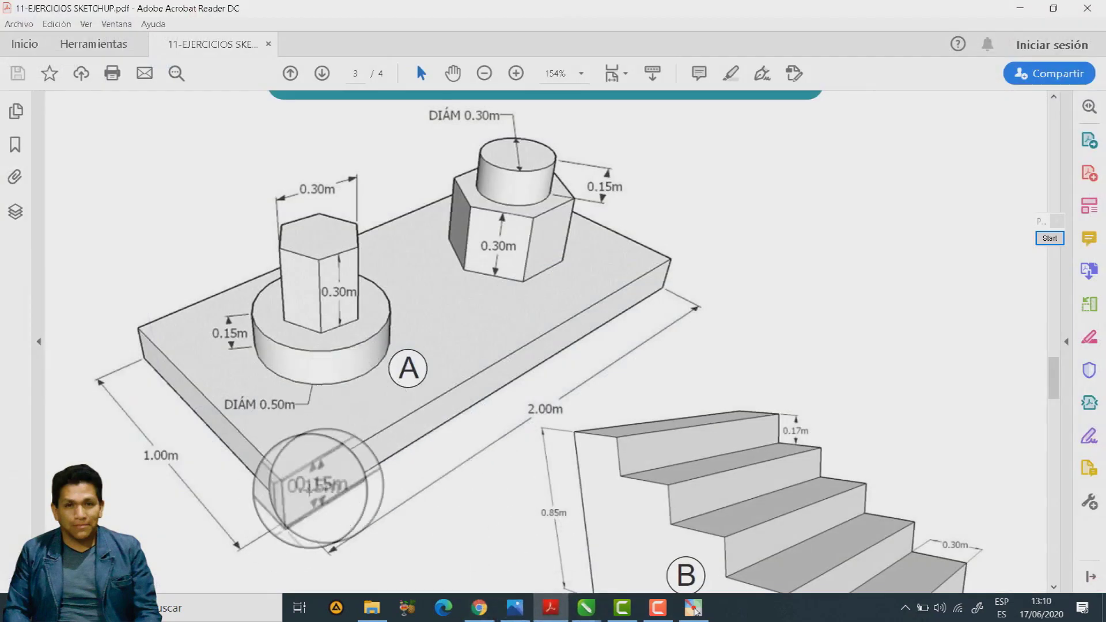
Circle the base slab's 0.15 m thickness on exercise A's PDF drawing in green and blue, then clear the marks.
click(1049, 238)
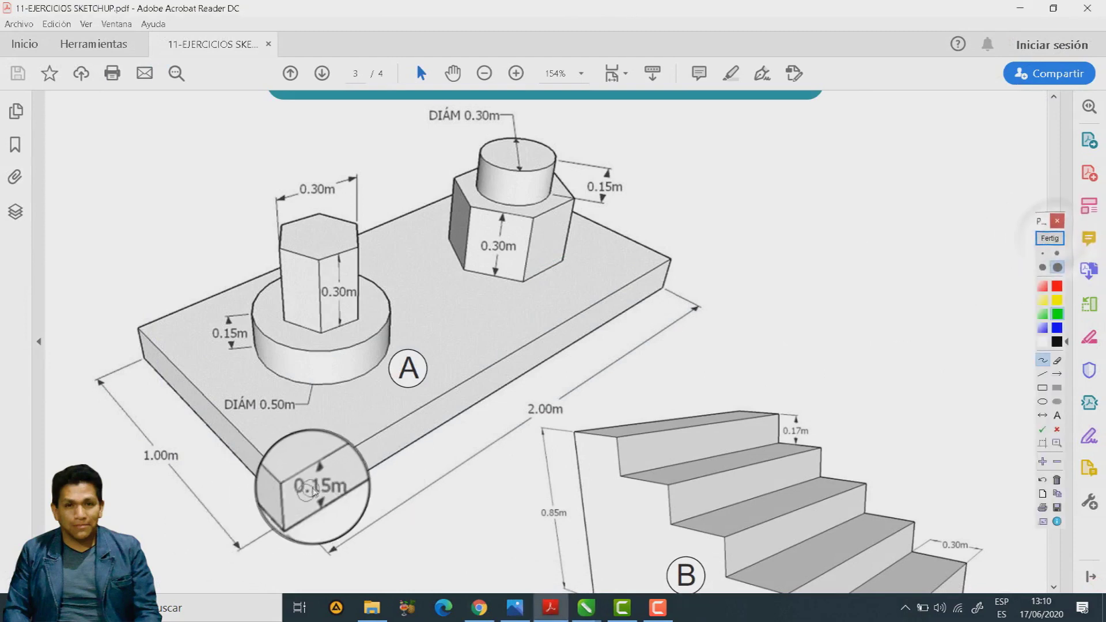
mouse_move(344, 483)
mouse_down()
mouse_move(285, 461)
mouse_move(305, 455)
mouse_up()
click(1063, 333)
mouse_move(351, 484)
mouse_down()
mouse_move(272, 465)
mouse_move(354, 481)
mouse_up()
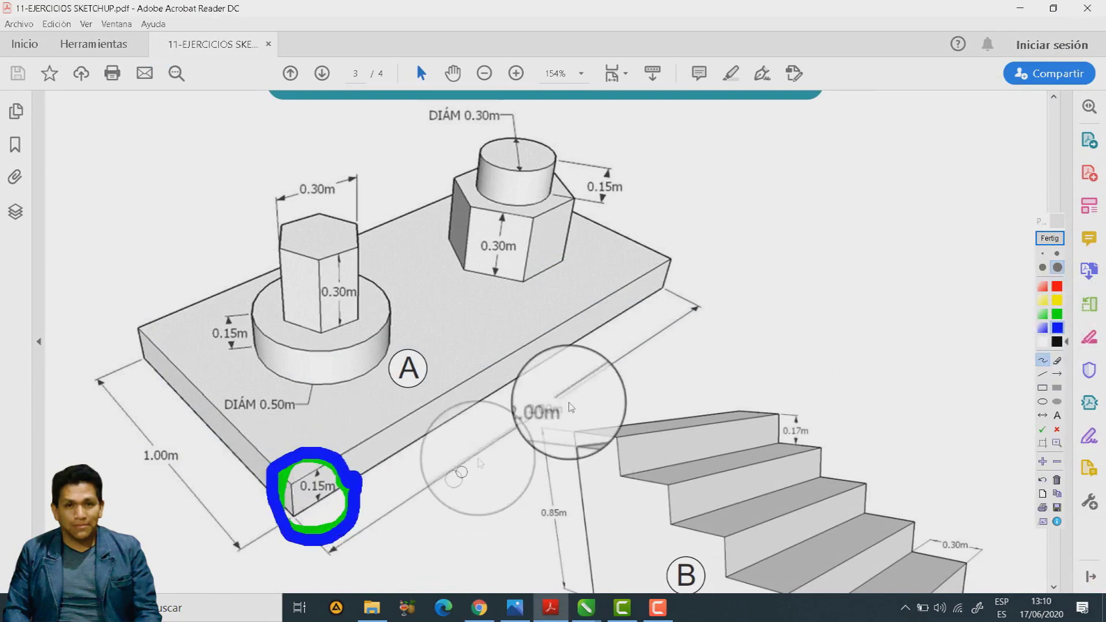
click(1050, 238)
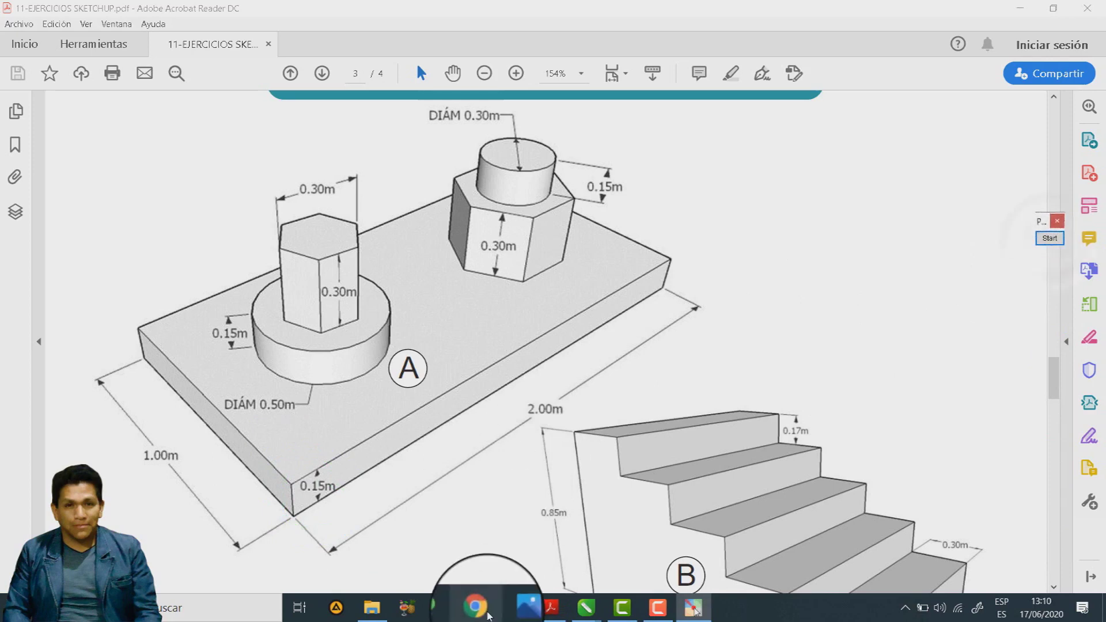
click(487, 613)
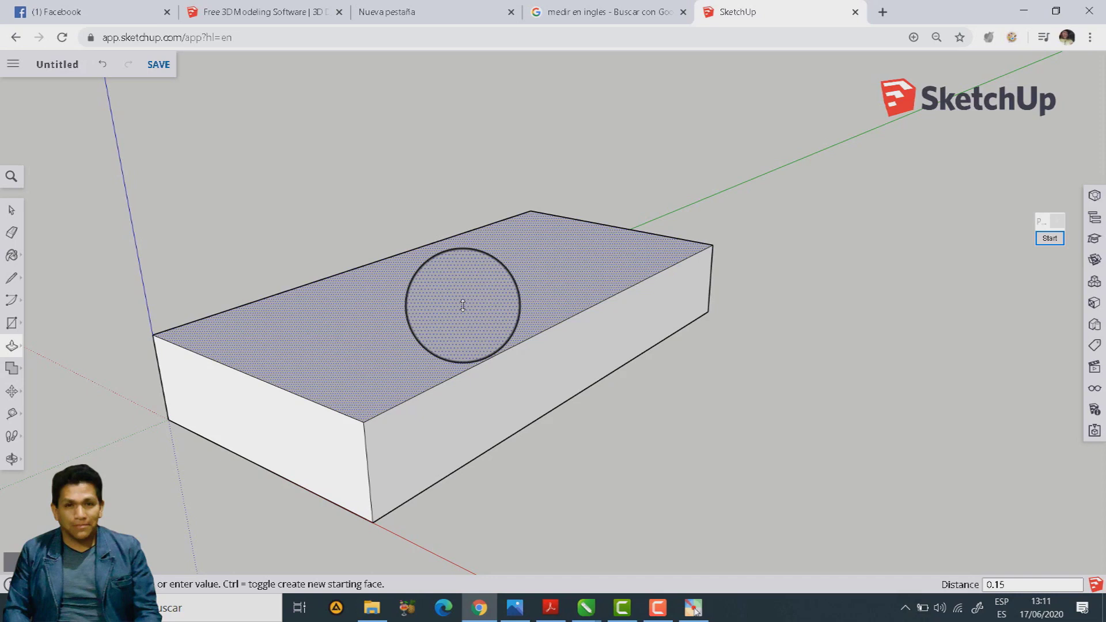
Extrude the 1 by 2 m rectangle 0.15 m into a slab, orbit above it and deselect the top face.
key(Return)
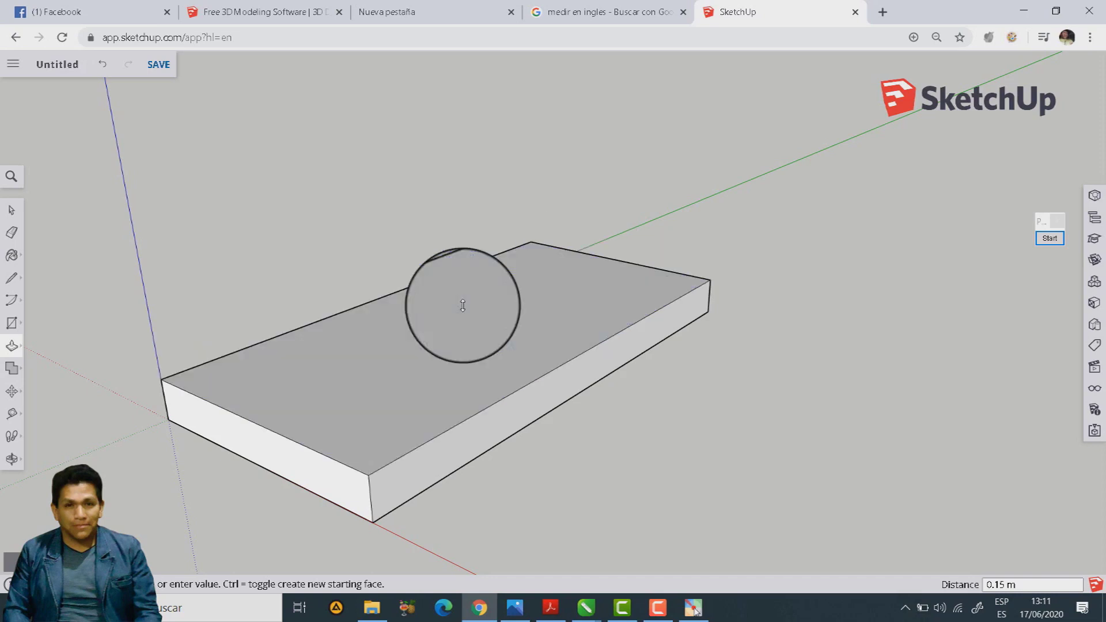
mouse_move(531, 198)
middle_down()
mouse_move(202, 446)
mouse_move(461, 296)
mouse_move(346, 383)
mouse_move(634, 341)
mouse_move(647, 424)
mouse_move(345, 462)
mouse_move(383, 457)
mouse_move(389, 319)
mouse_move(413, 266)
mouse_move(346, 425)
mouse_move(306, 370)
mouse_move(461, 390)
mouse_move(588, 378)
mouse_move(513, 421)
mouse_move(499, 387)
mouse_move(507, 366)
mouse_move(482, 415)
mouse_move(427, 412)
mouse_move(449, 421)
mouse_move(432, 425)
mouse_move(445, 421)
mouse_move(403, 407)
middle_up()
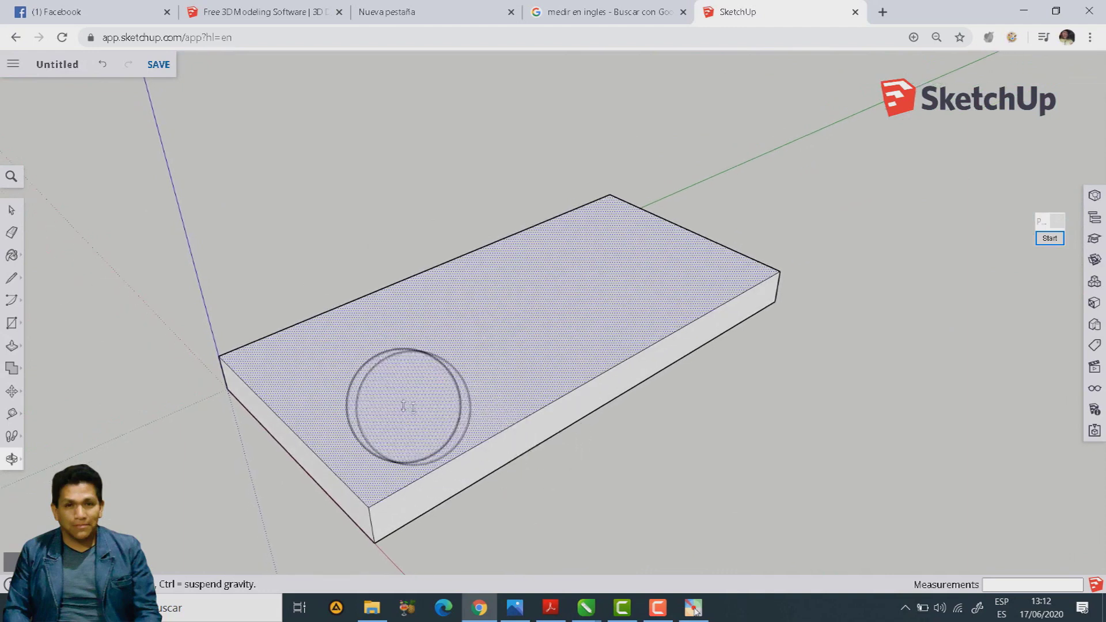
click(12, 211)
click(648, 457)
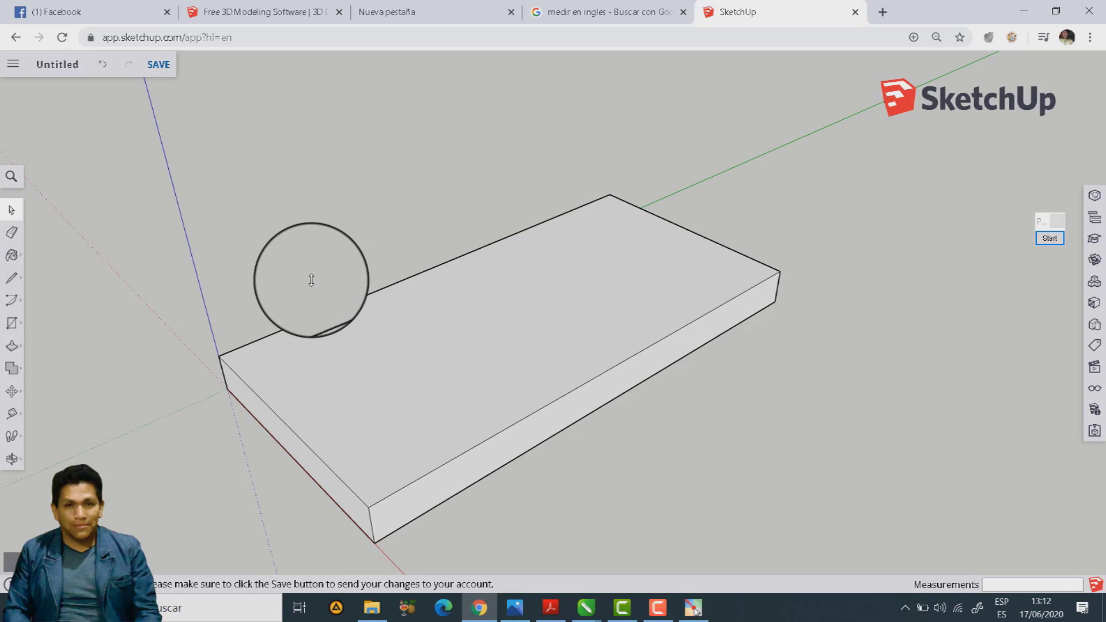
key(t)
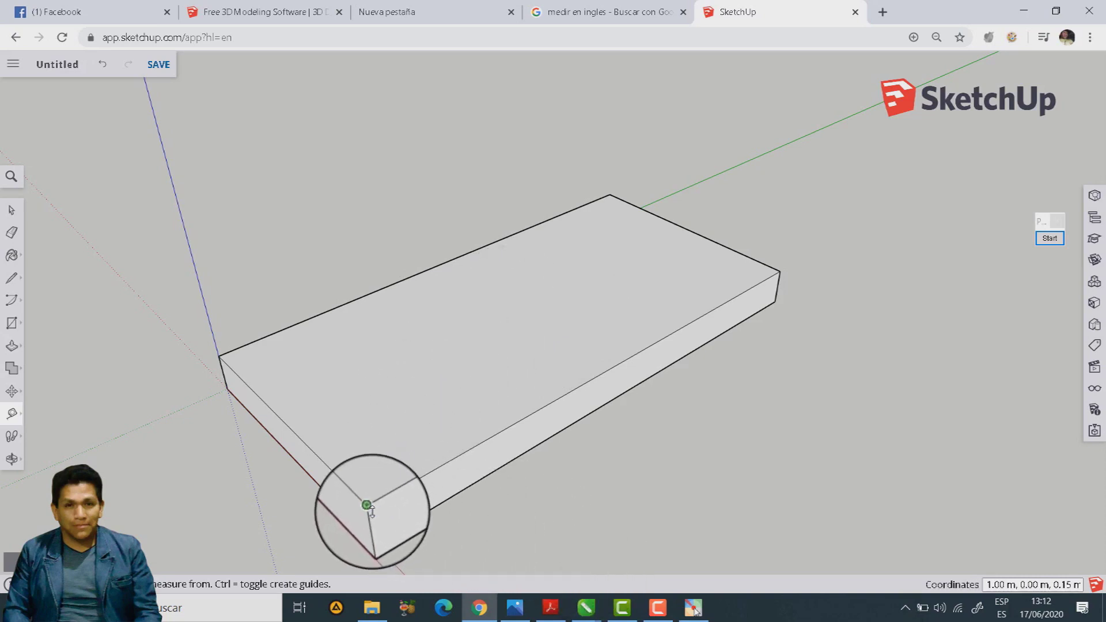
Measure from the front corner to mark the long edge's 1.00 m midpoint and start a guide from it.
click(367, 506)
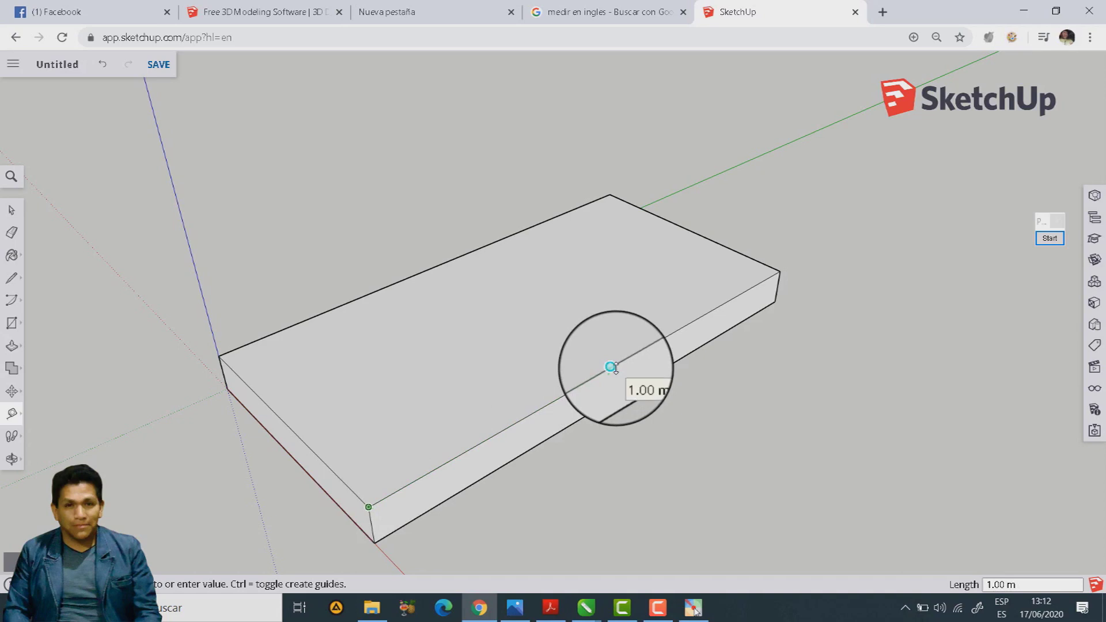
click(611, 367)
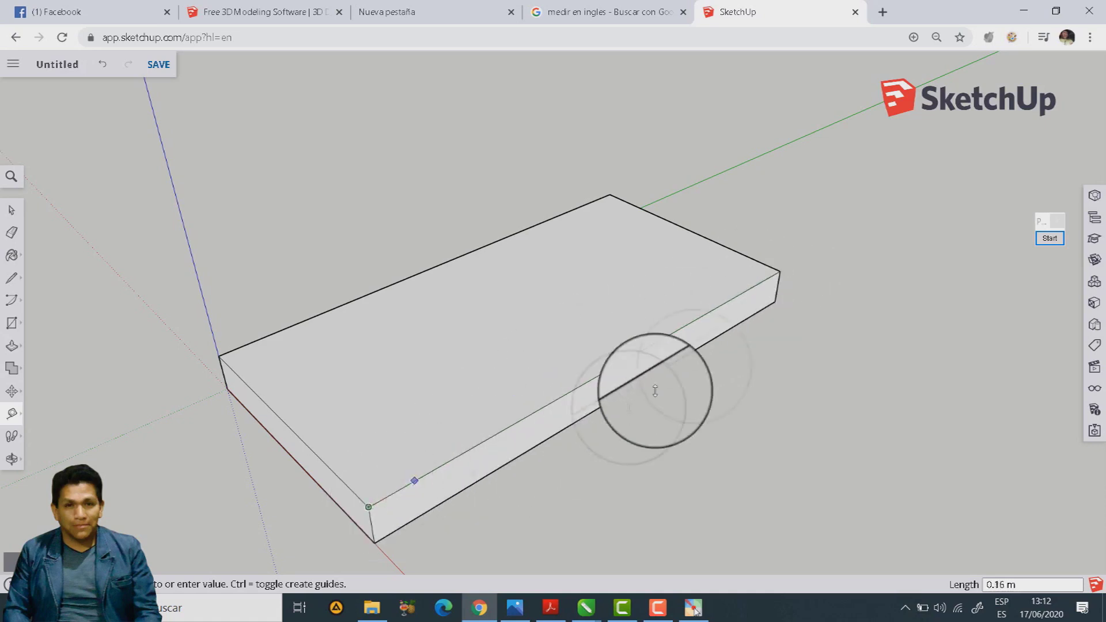
click(488, 417)
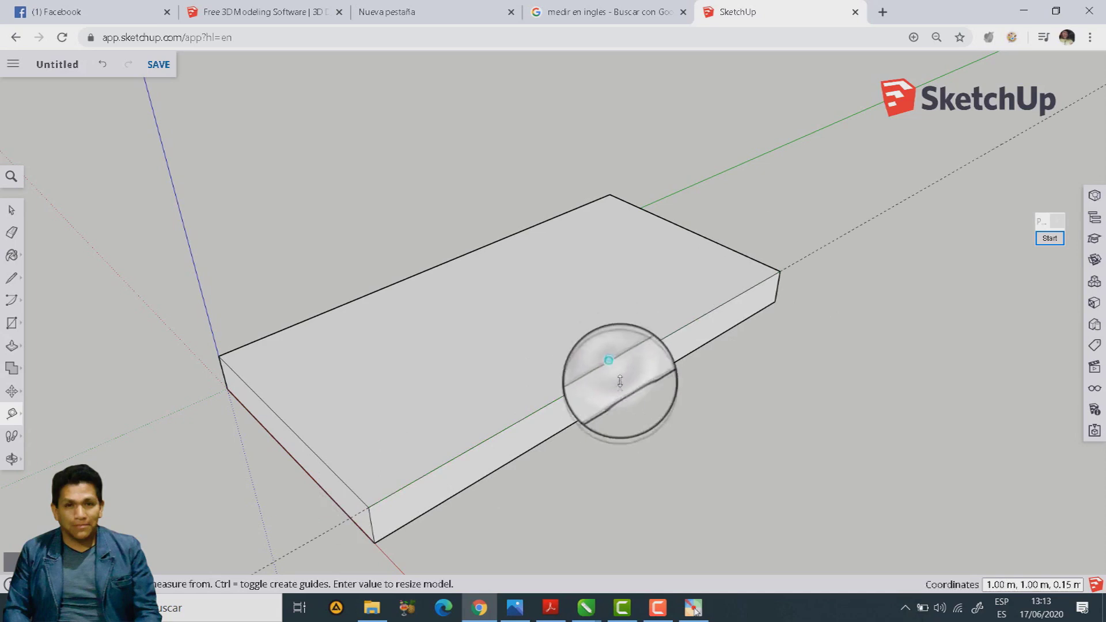
click(613, 367)
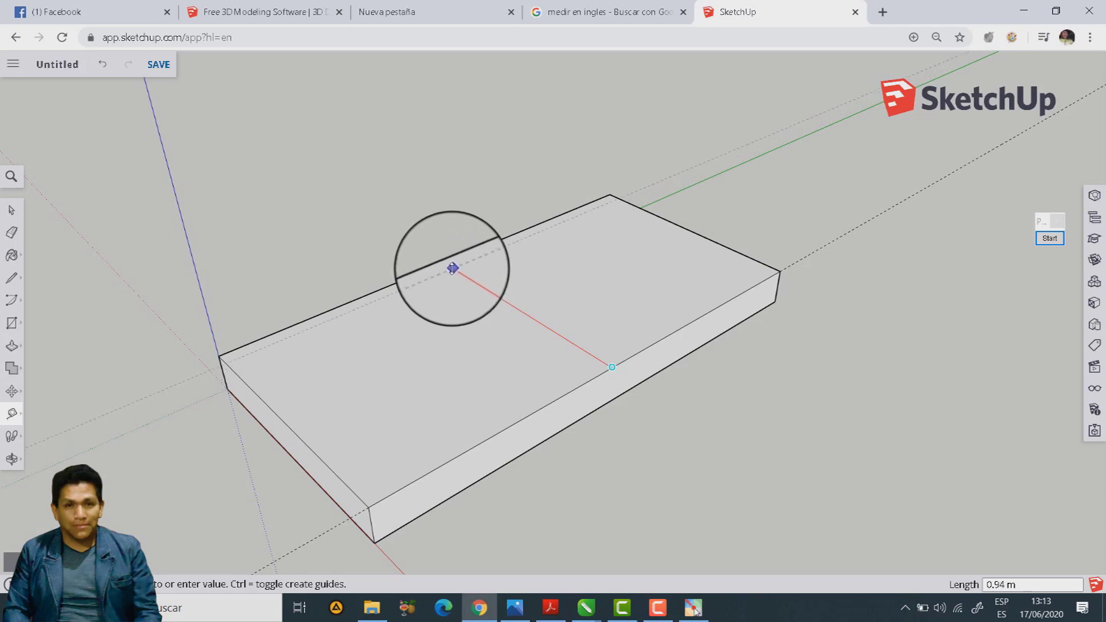
Draw a line joining the front and back edge midpoints across the slab's top face, checking the PDF.
click(445, 264)
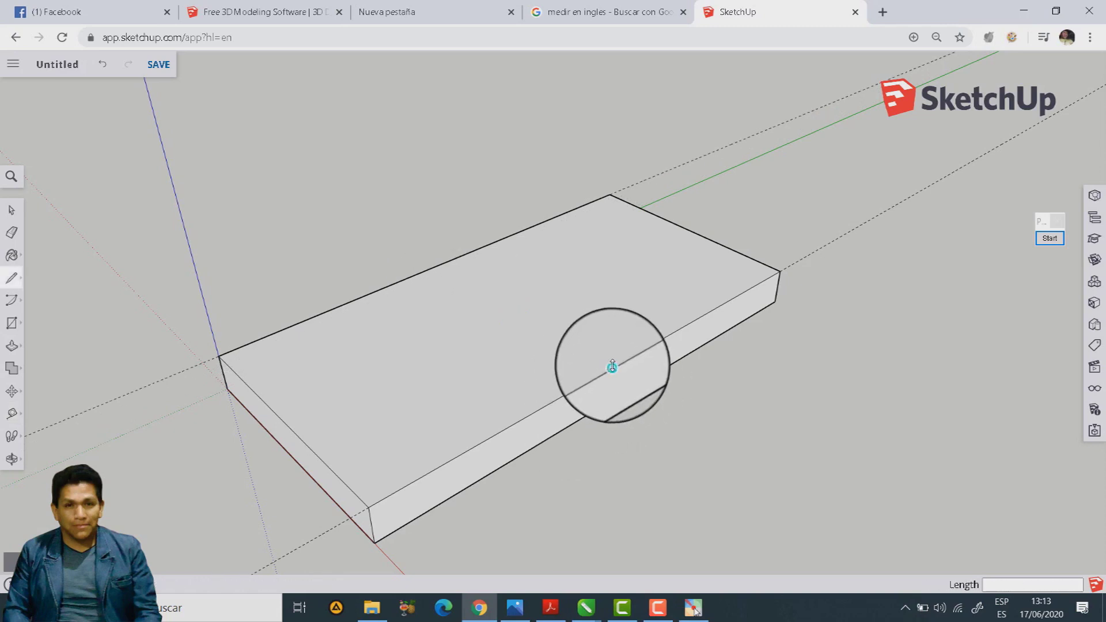
click(612, 367)
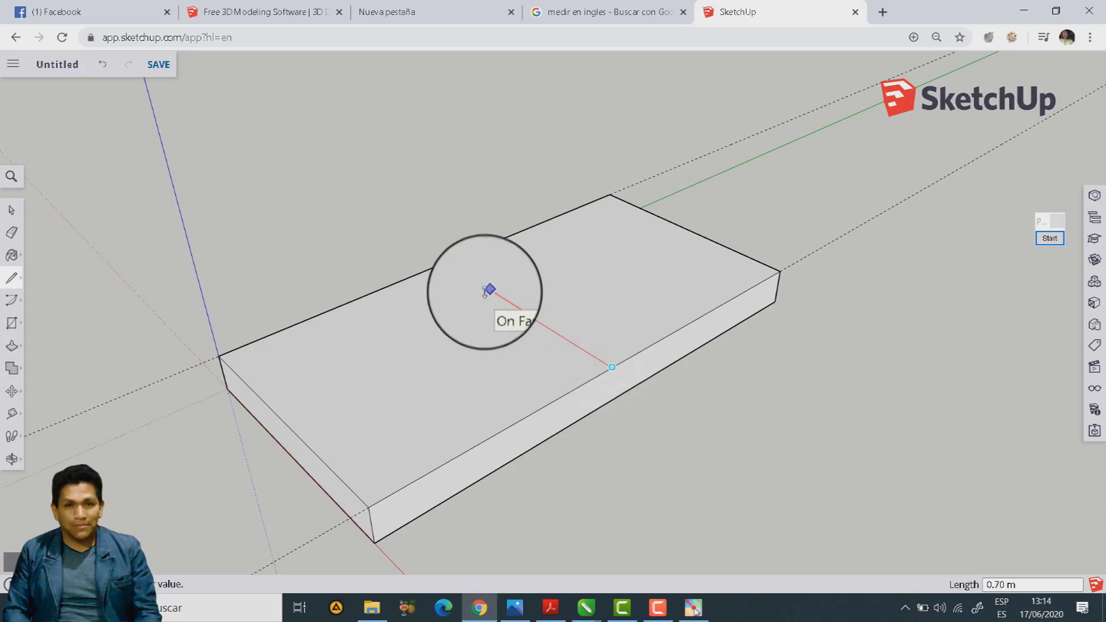
click(443, 262)
click(550, 608)
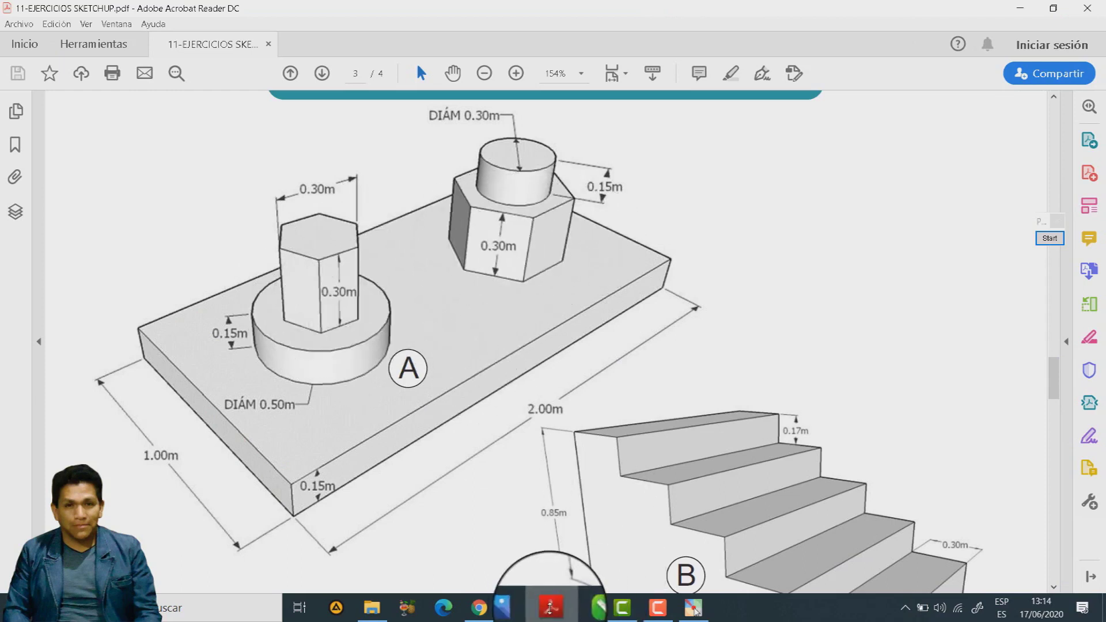
click(550, 607)
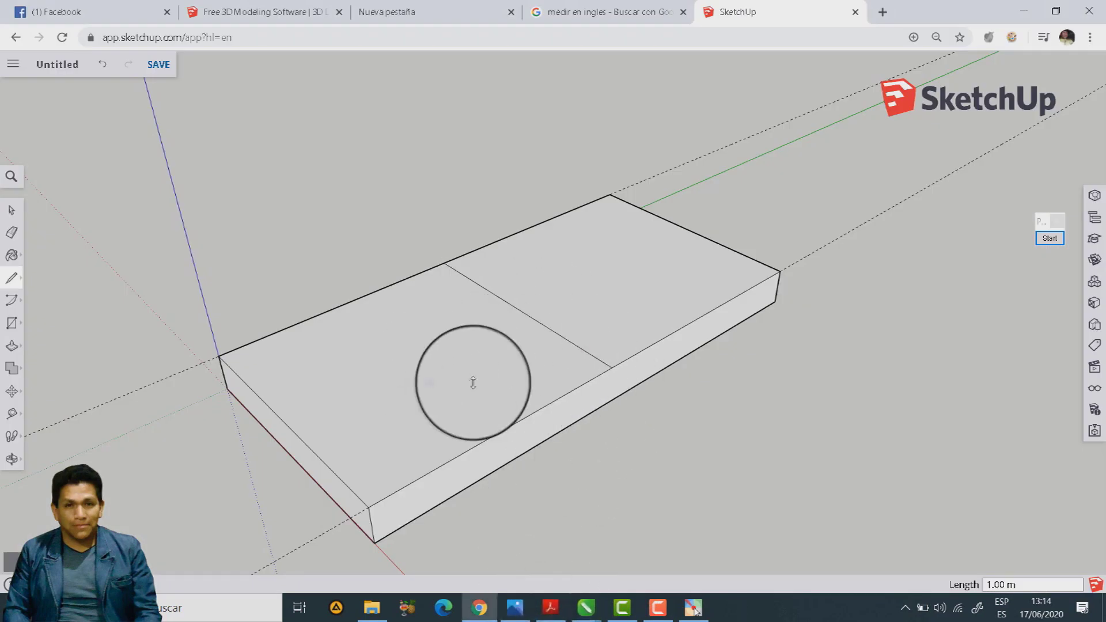
Add diagonal guides between the edge midpoints and opposite corners, plus a guide point on the top face.
key(t)
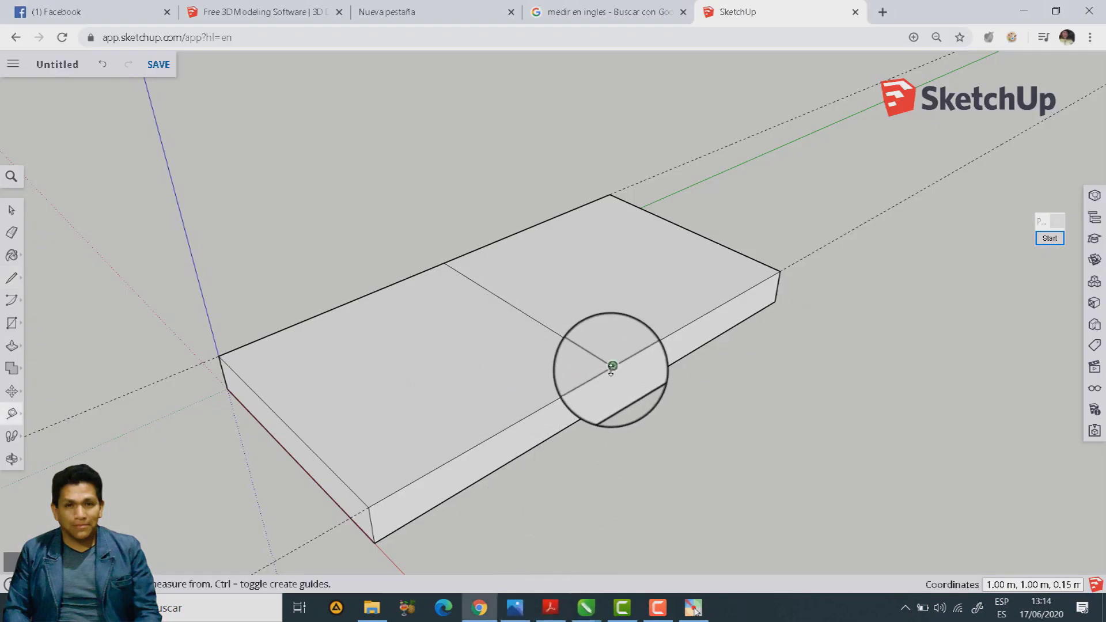
click(612, 367)
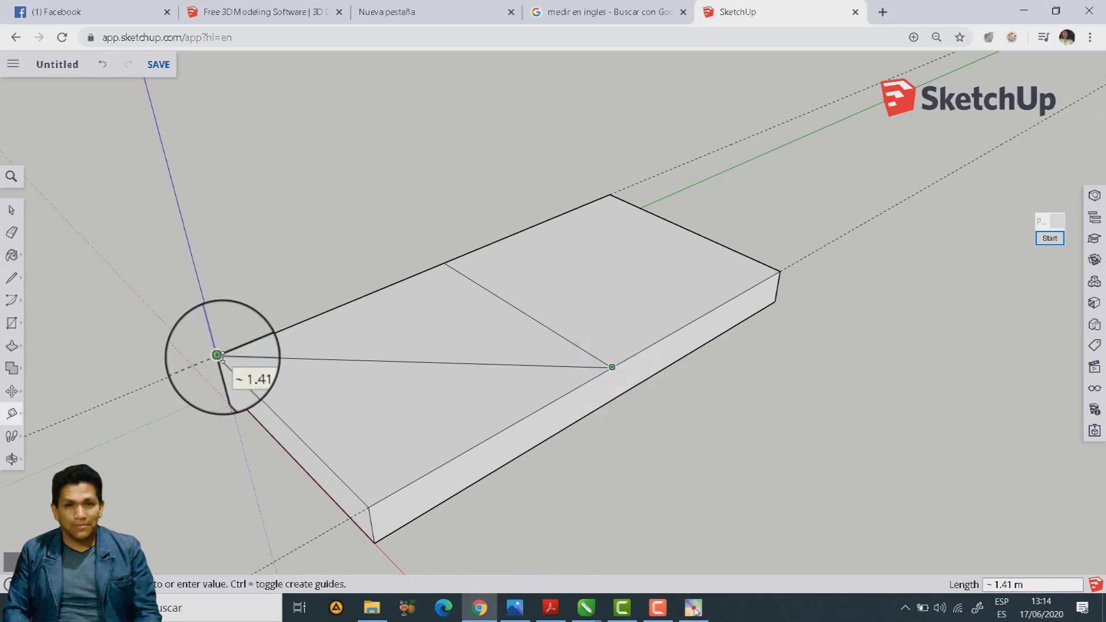
click(245, 356)
click(781, 271)
click(444, 263)
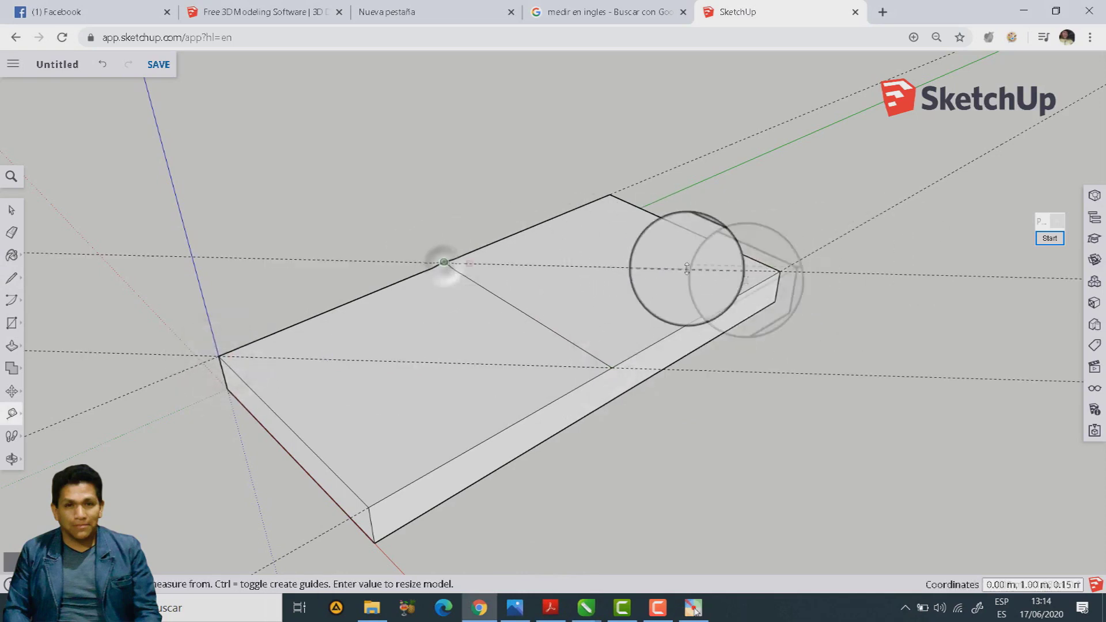
click(808, 272)
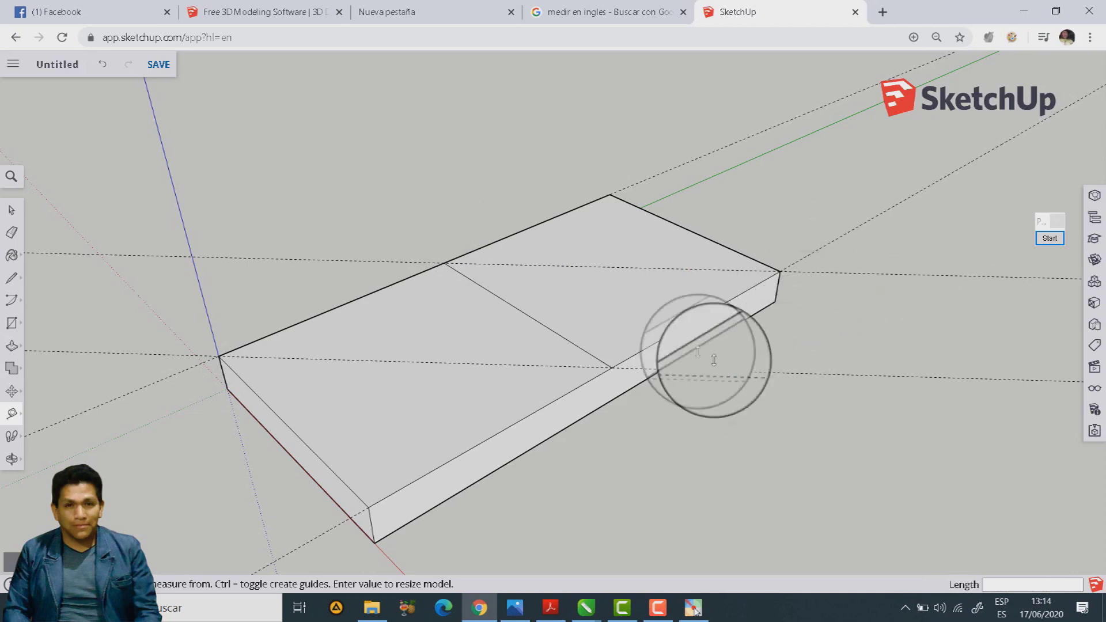
click(247, 257)
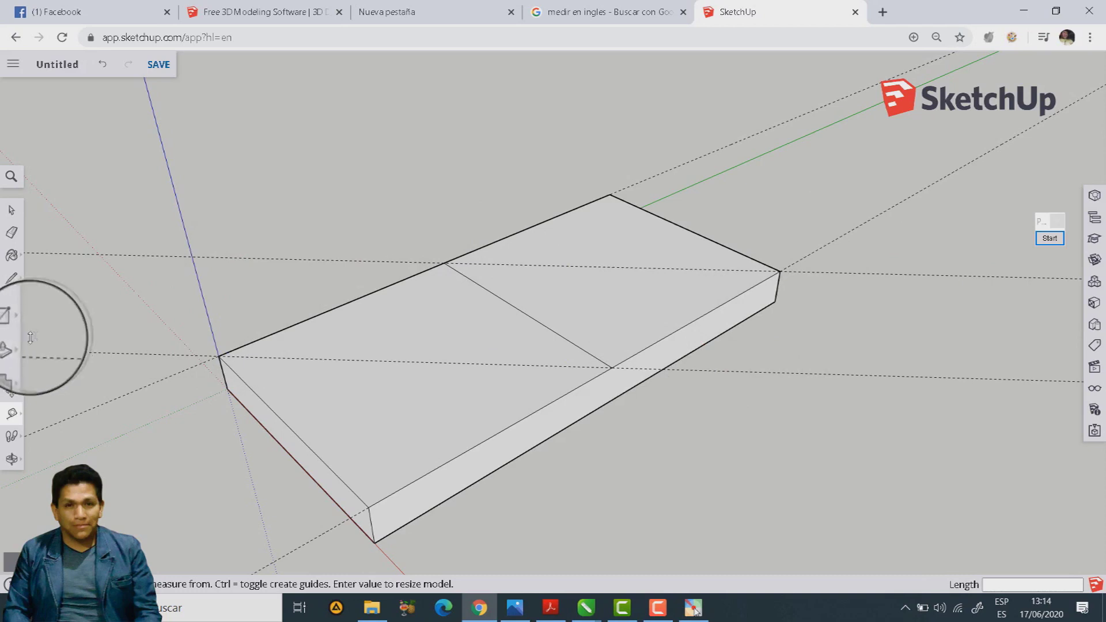
click(551, 610)
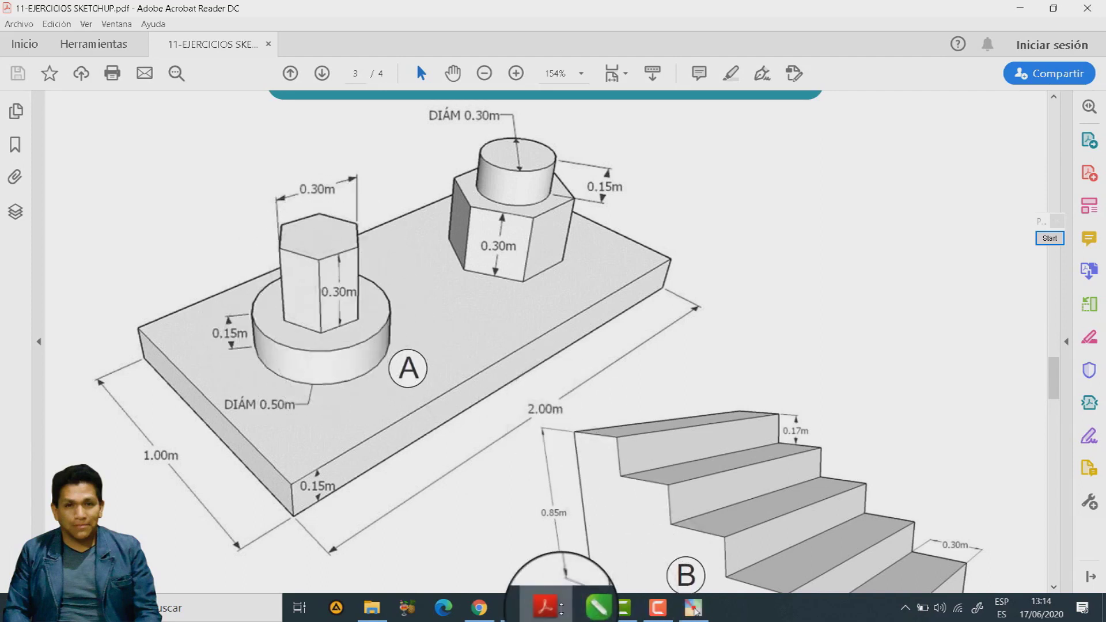
Review exercise A's 0.50 m cylinder diameter in the PDF and go back to the SketchUp model.
click(550, 608)
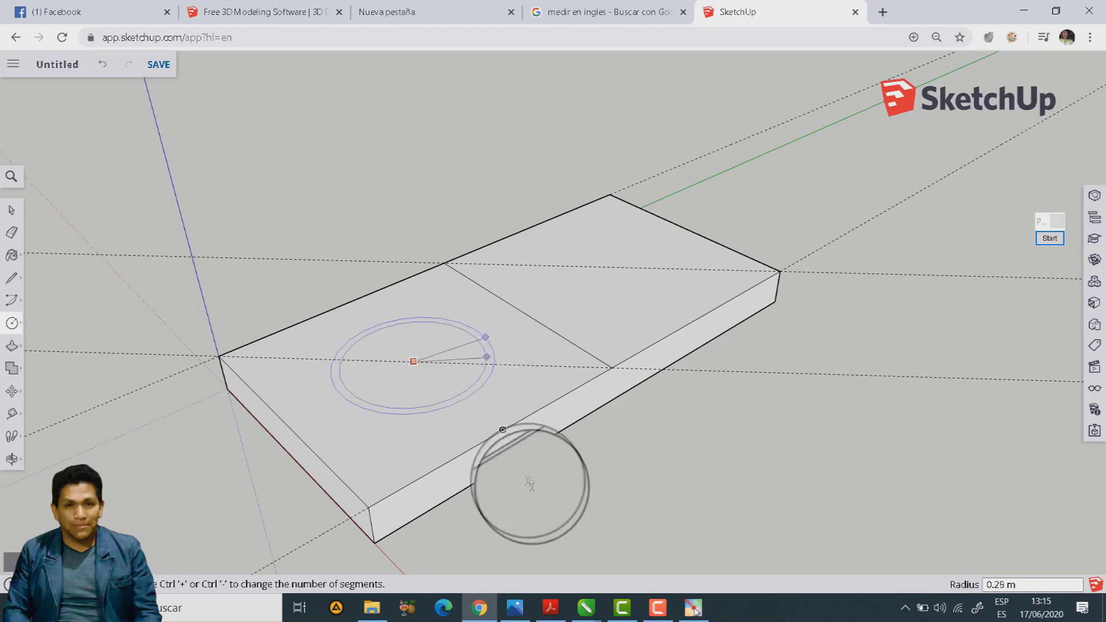
After rechecking the PDF, draw a 0.25 m-radius circle on the left half of the slab's top face.
click(551, 608)
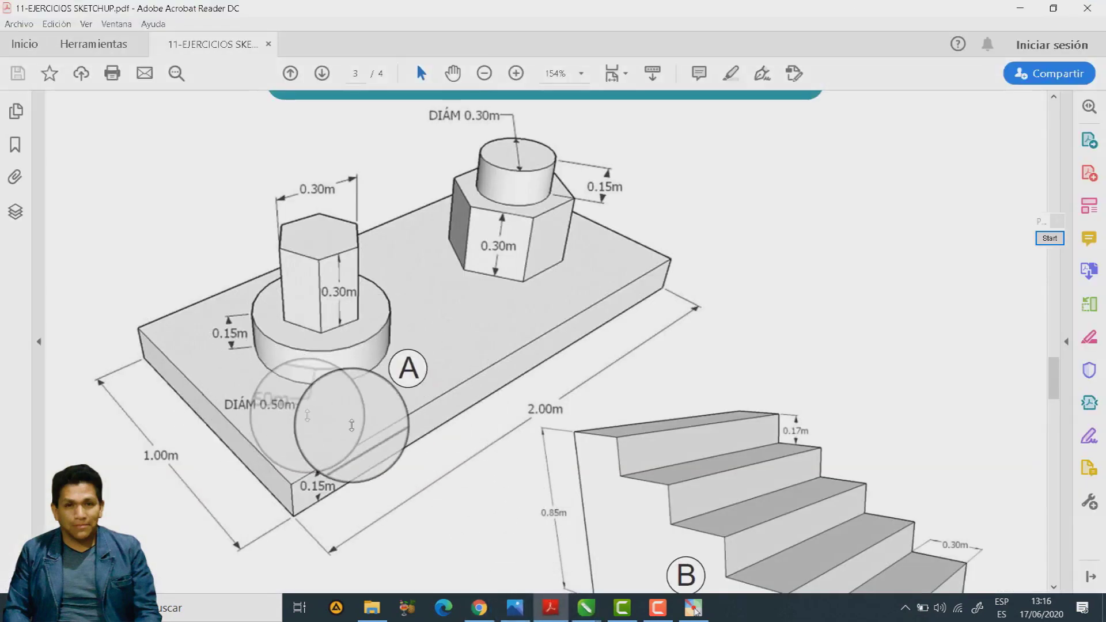
click(549, 606)
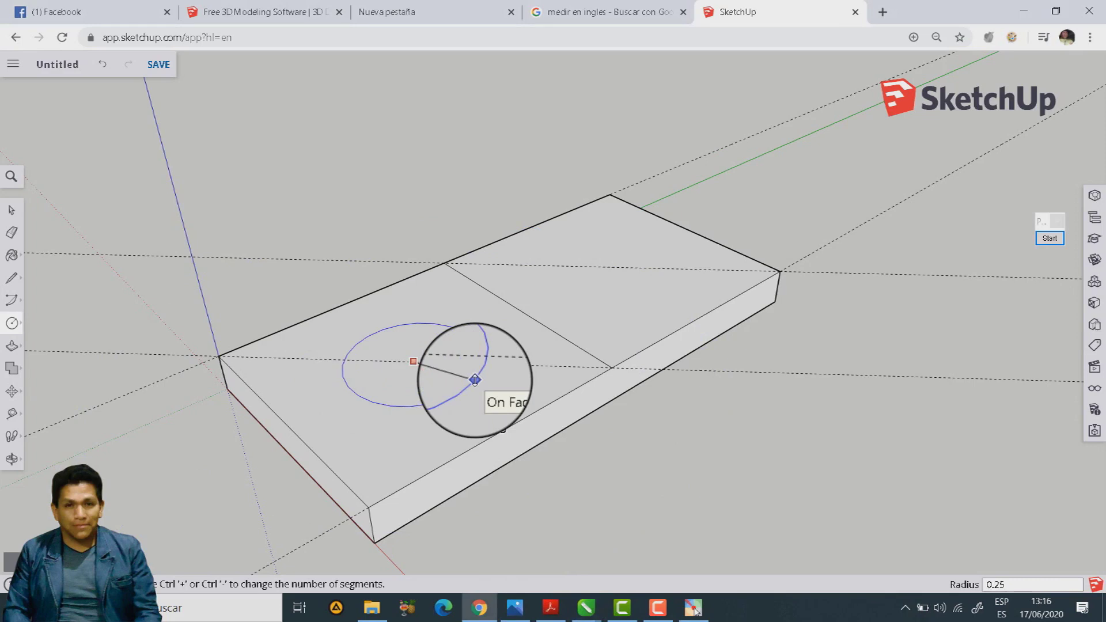
click(475, 380)
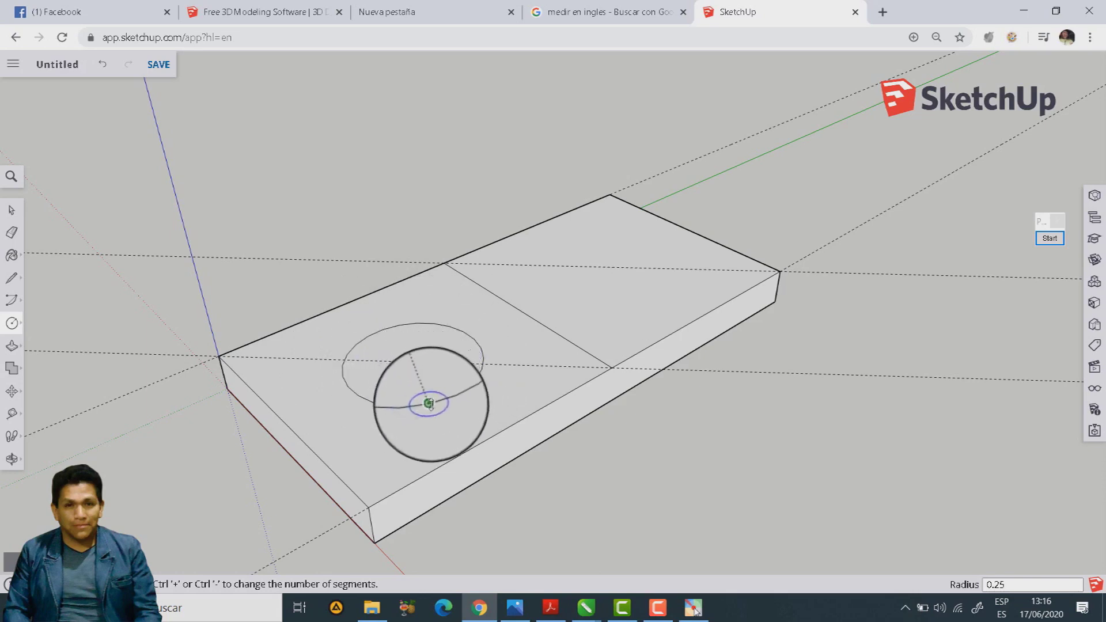
Extrude the 0.25 m circle up 0.15 m into a disc and orbit to a steeper top-down view.
click(551, 608)
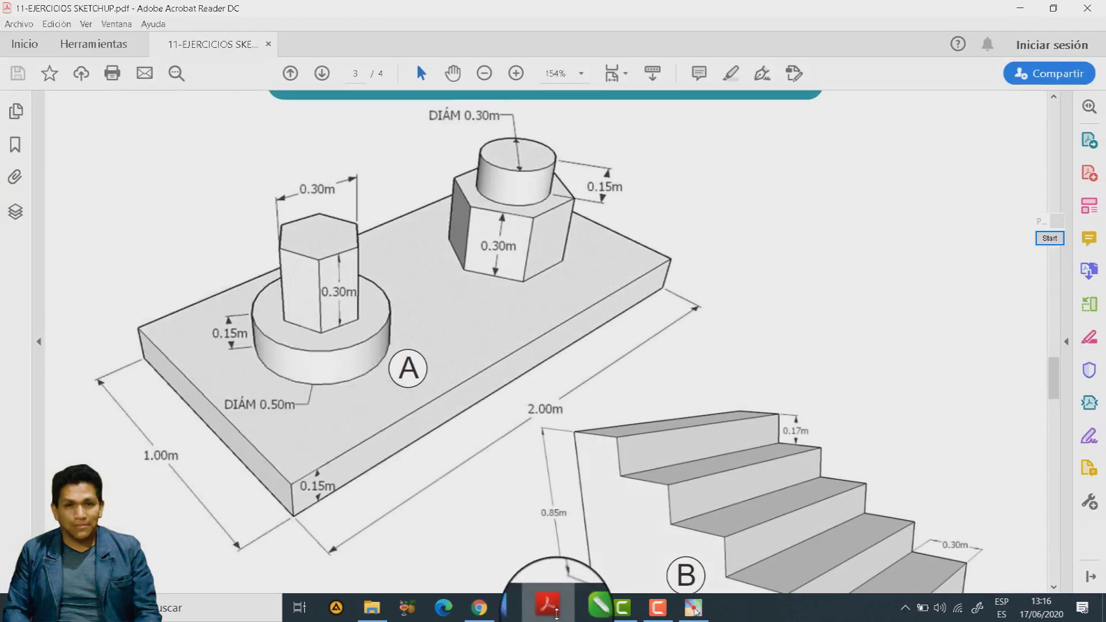
click(550, 608)
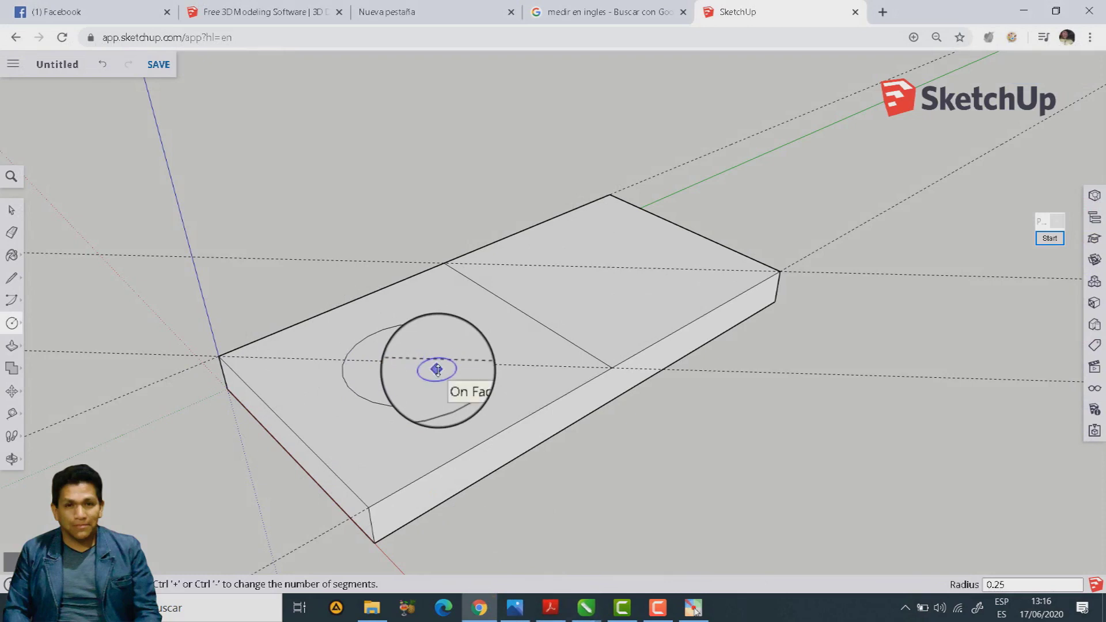
key(p)
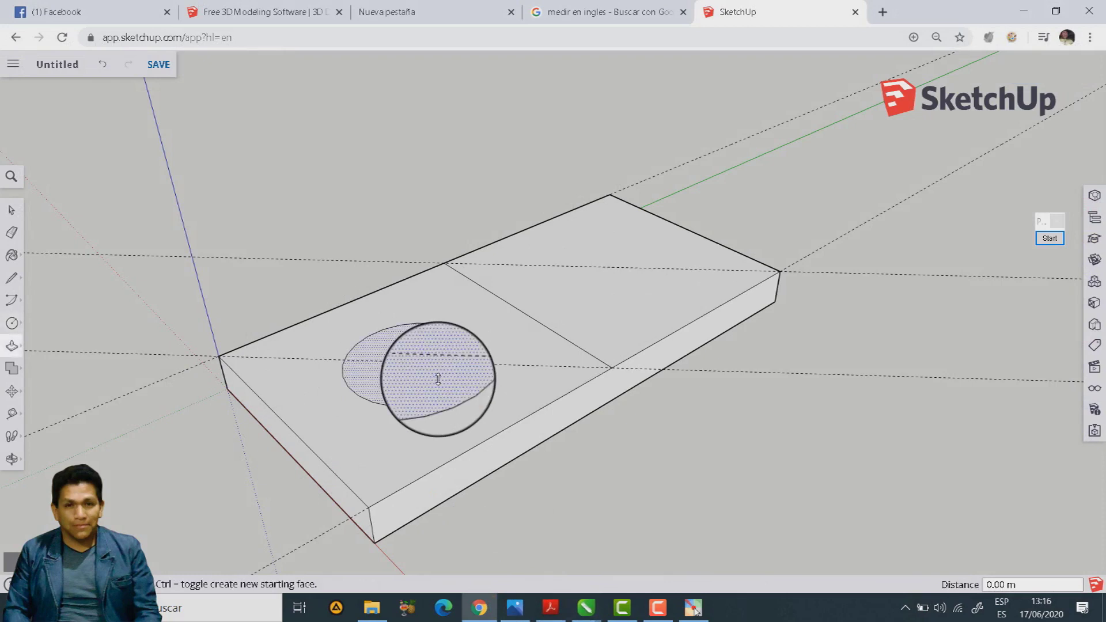
click(437, 379)
text(0.15)
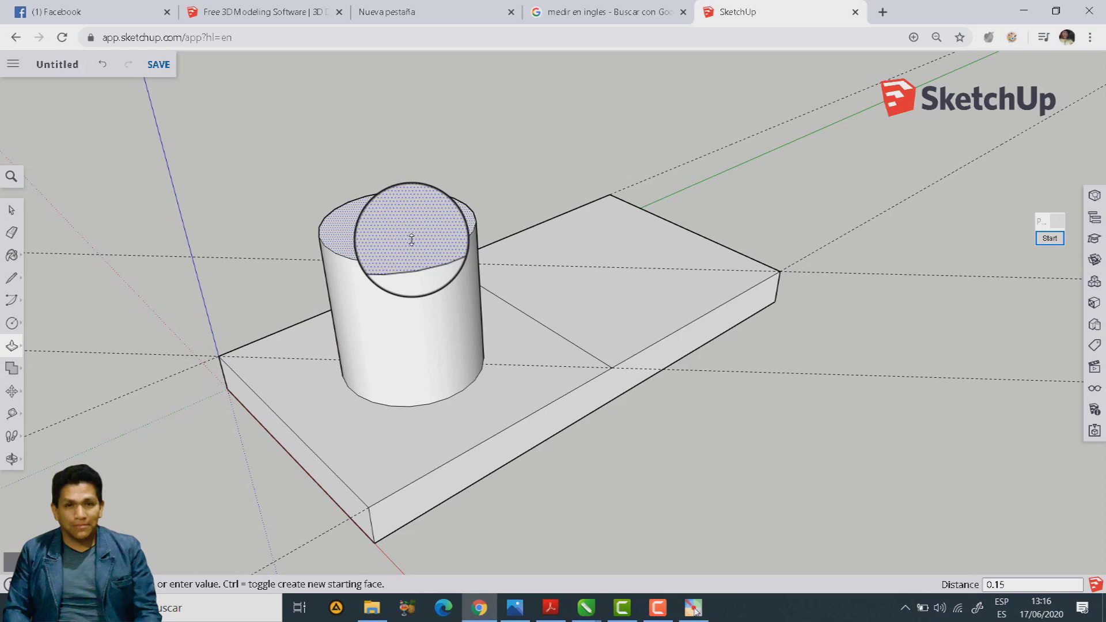
key(Return)
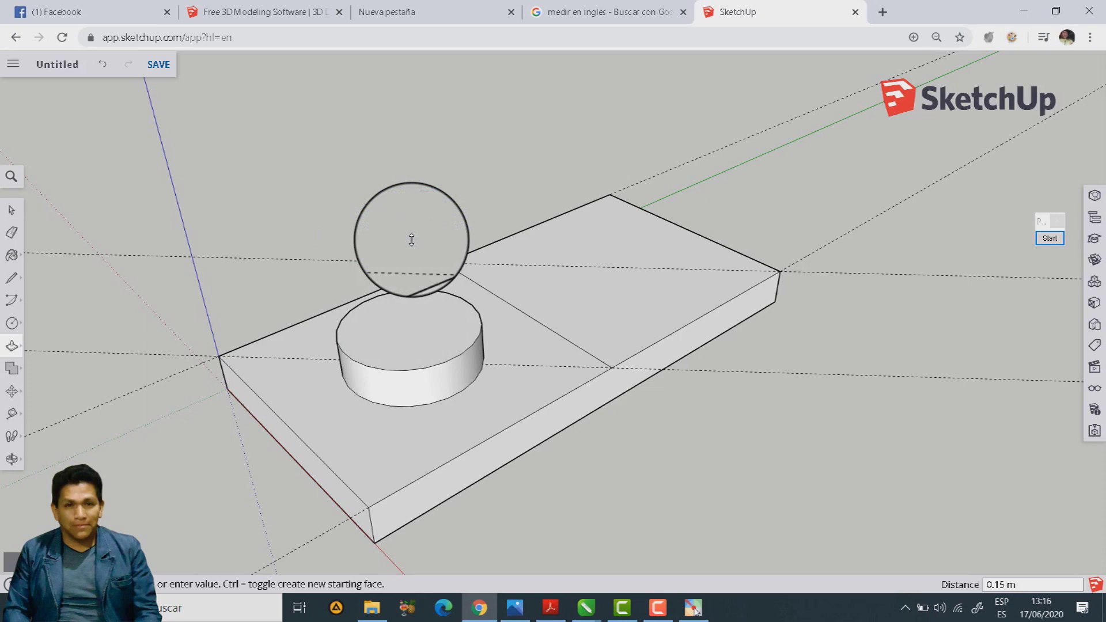
mouse_move(432, 292)
middle_down()
mouse_move(415, 390)
mouse_move(465, 370)
mouse_move(548, 390)
mouse_move(440, 321)
mouse_move(331, 367)
mouse_move(469, 334)
mouse_move(444, 390)
mouse_move(577, 410)
mouse_move(413, 439)
mouse_move(516, 395)
mouse_move(504, 395)
middle_up()
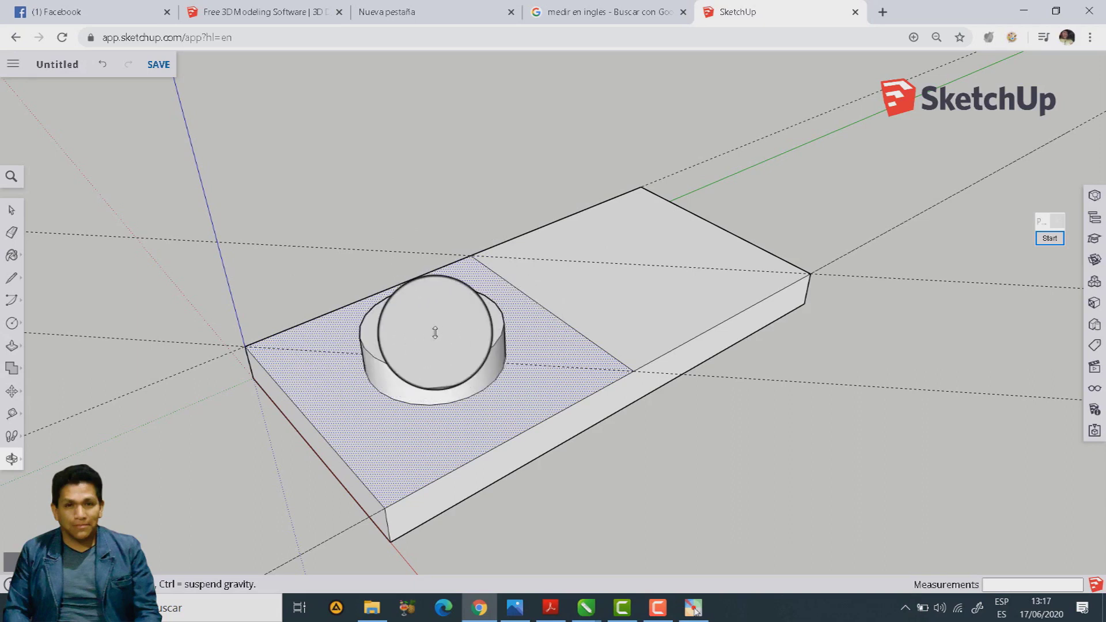
middle_drag(435, 332, 454, 366)
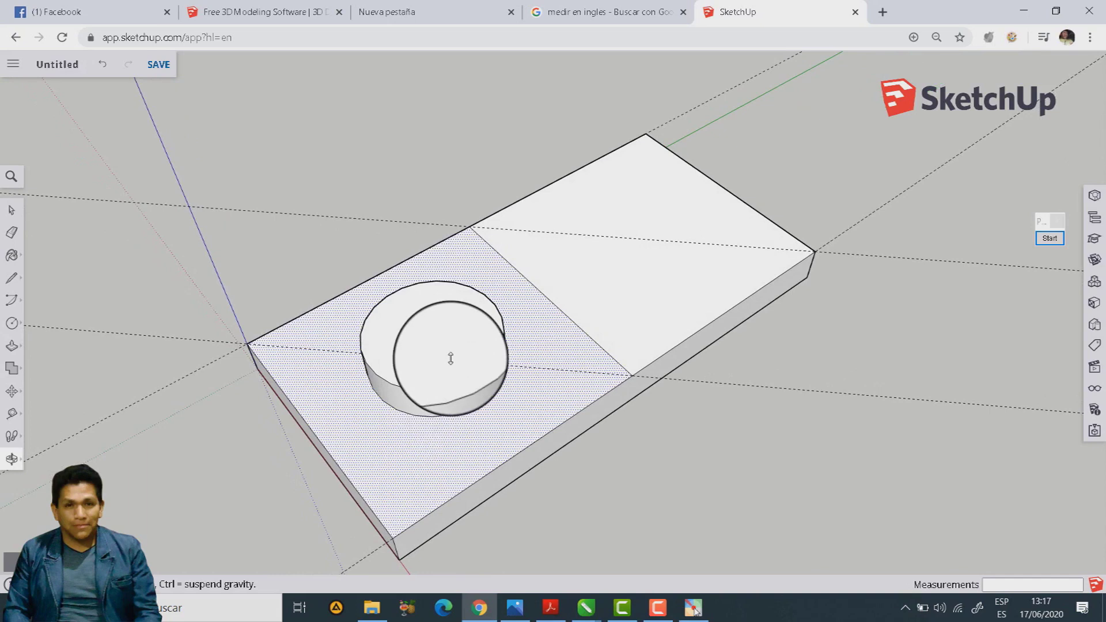
click(550, 607)
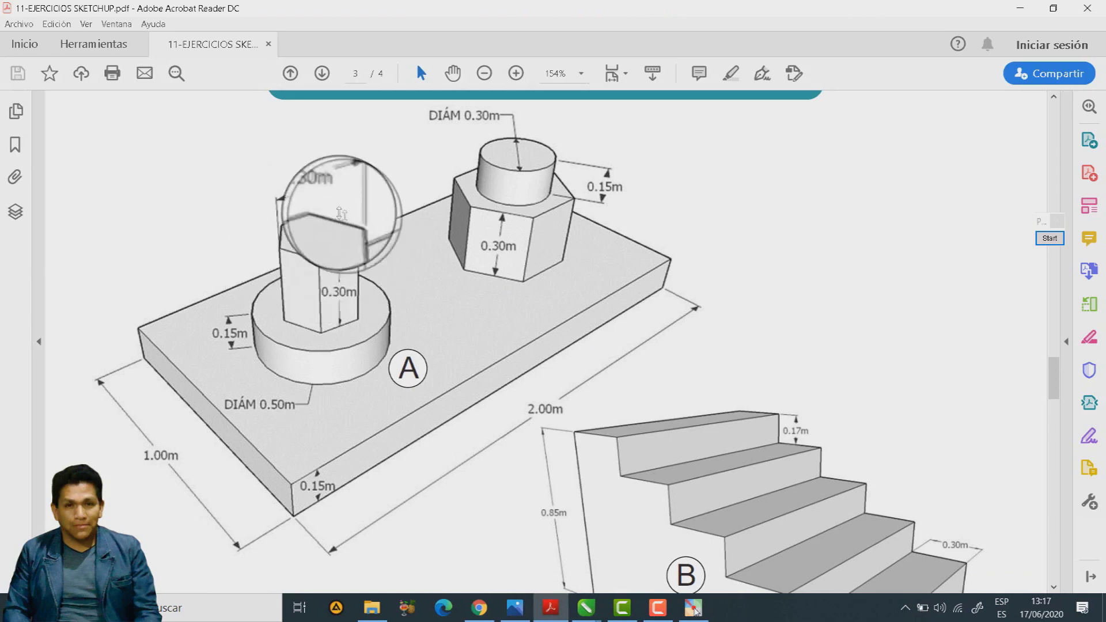
click(479, 608)
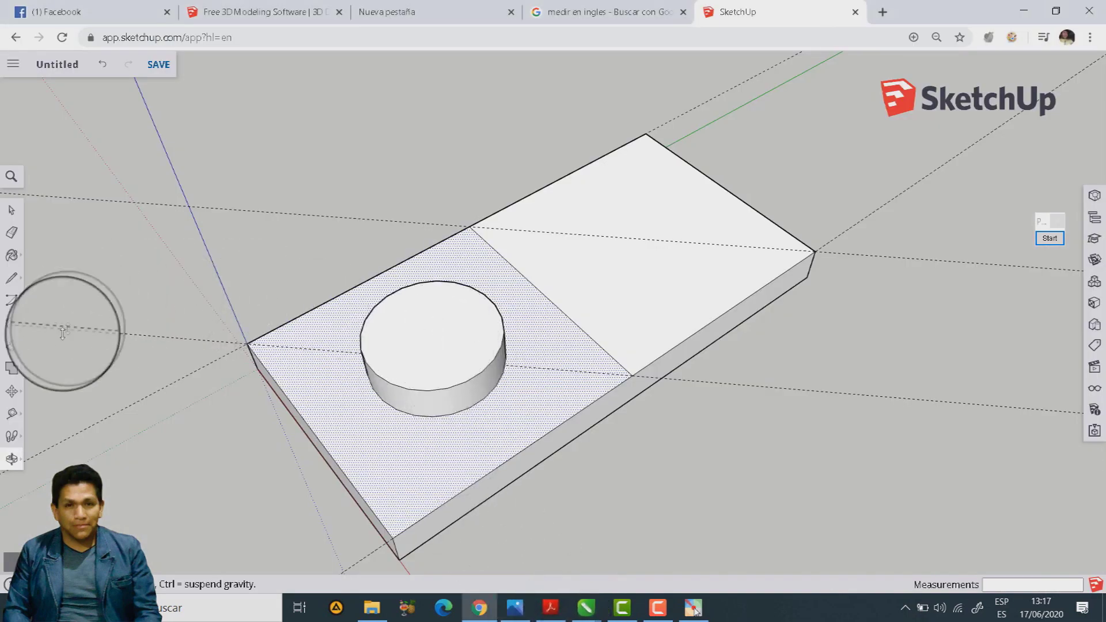
Pick the 6-sided Polygon tool from the Shapes flyout, briefly measuring from the cylinder edge first.
click(13, 323)
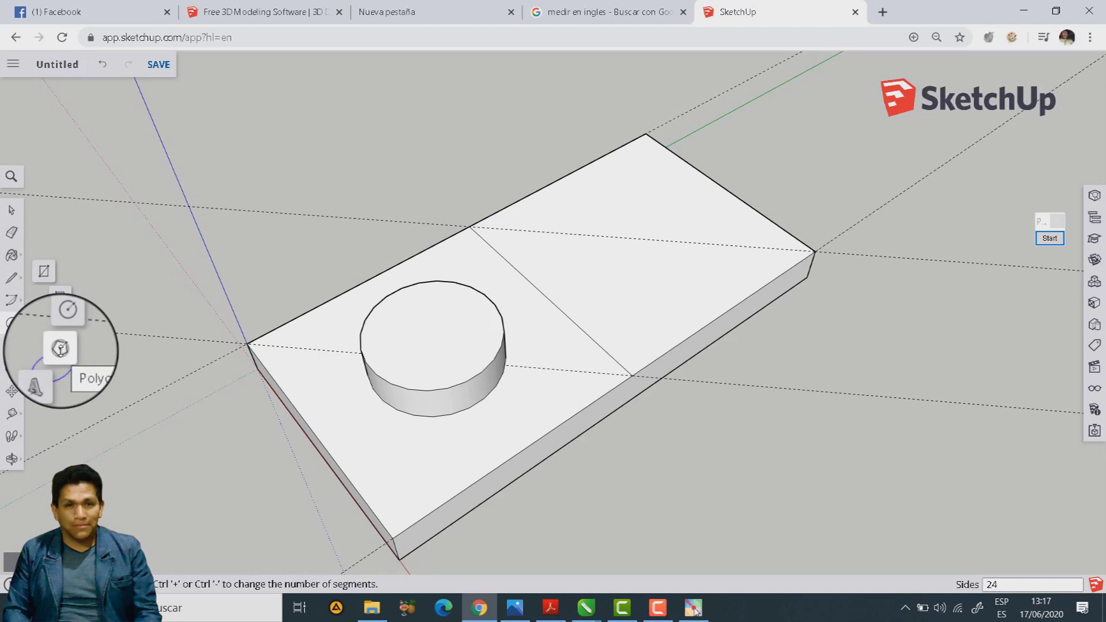
click(60, 350)
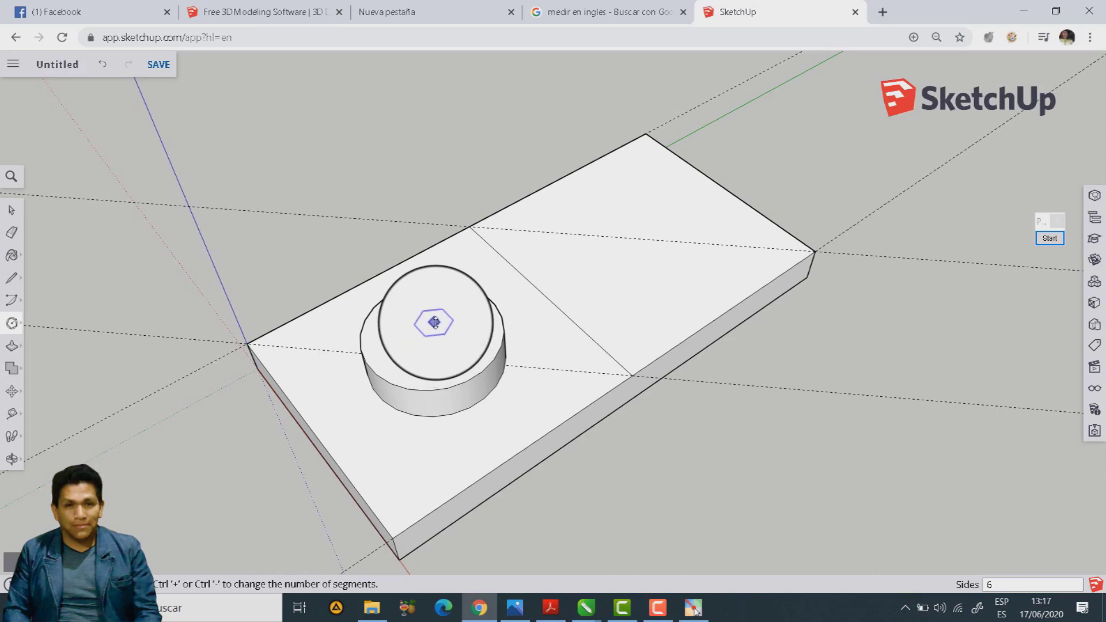
key(t)
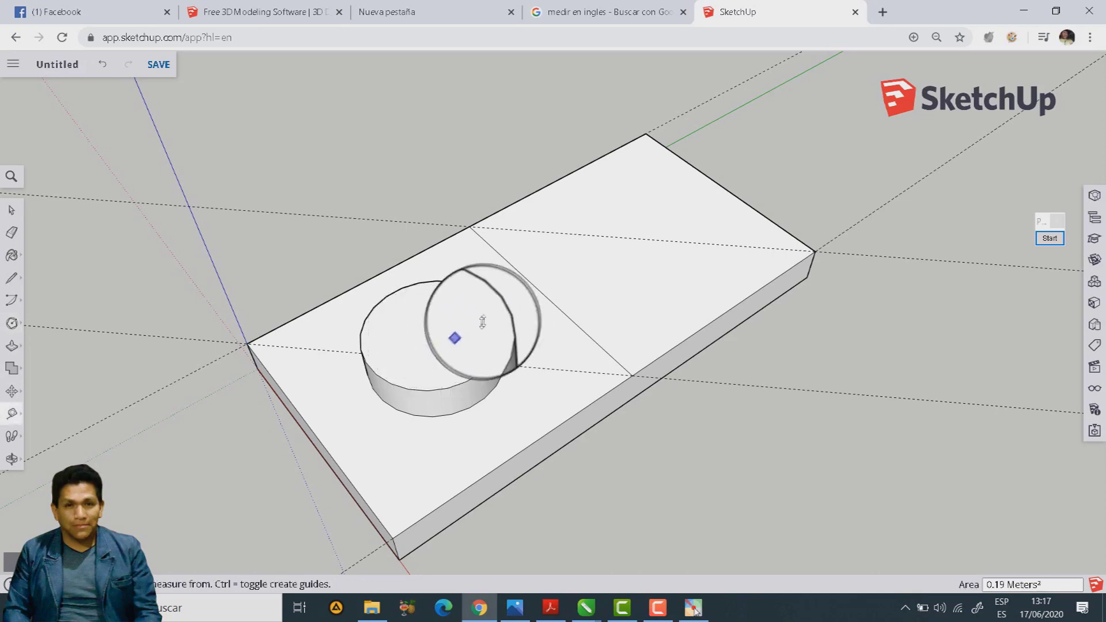
click(495, 305)
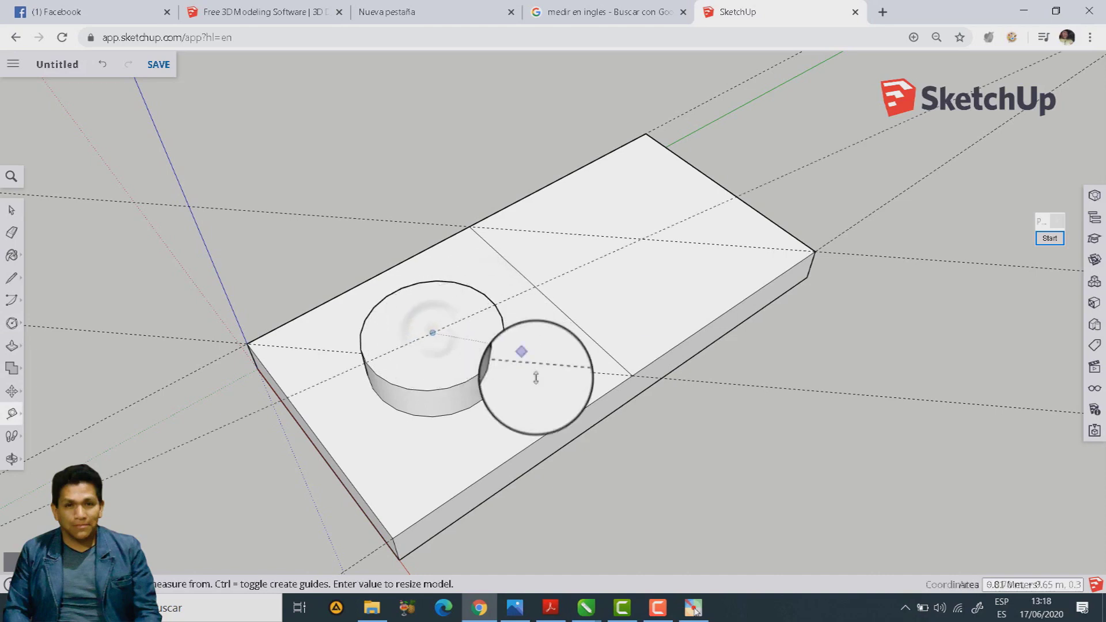
click(11, 323)
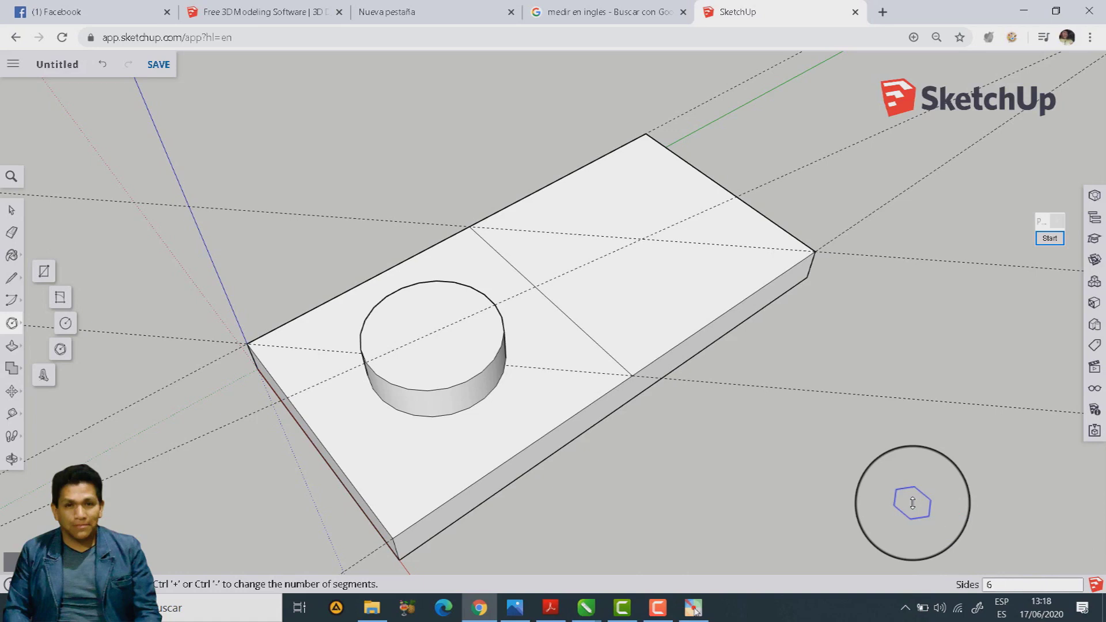
Draw a hexagon of 0.15 m radius centred on the cylinder top, checking the PDF drawing.
click(431, 333)
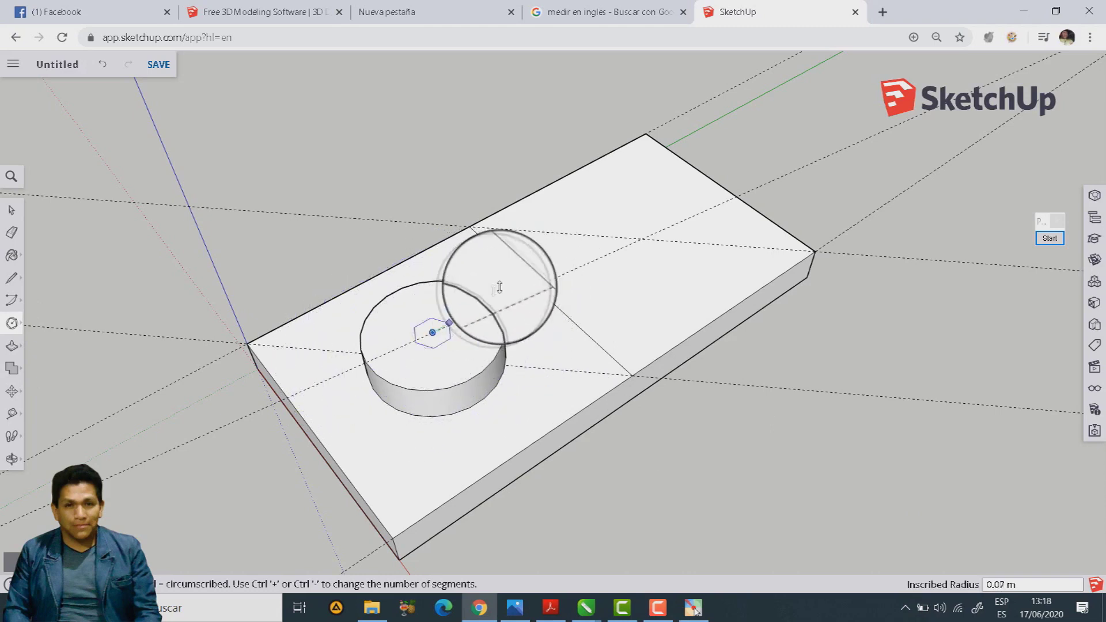
click(558, 608)
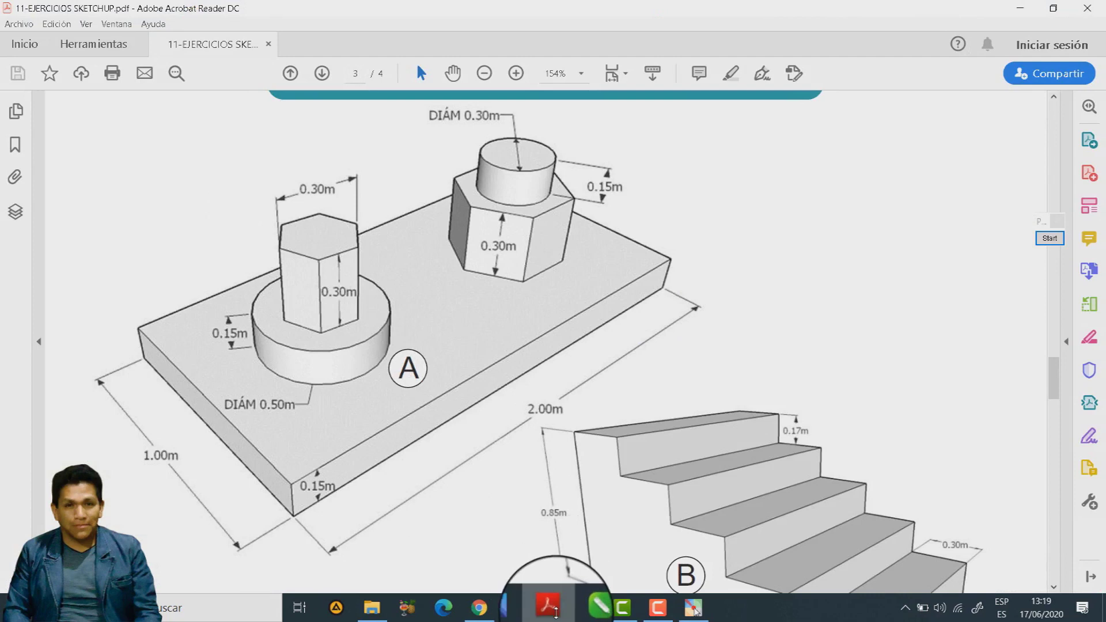
click(550, 608)
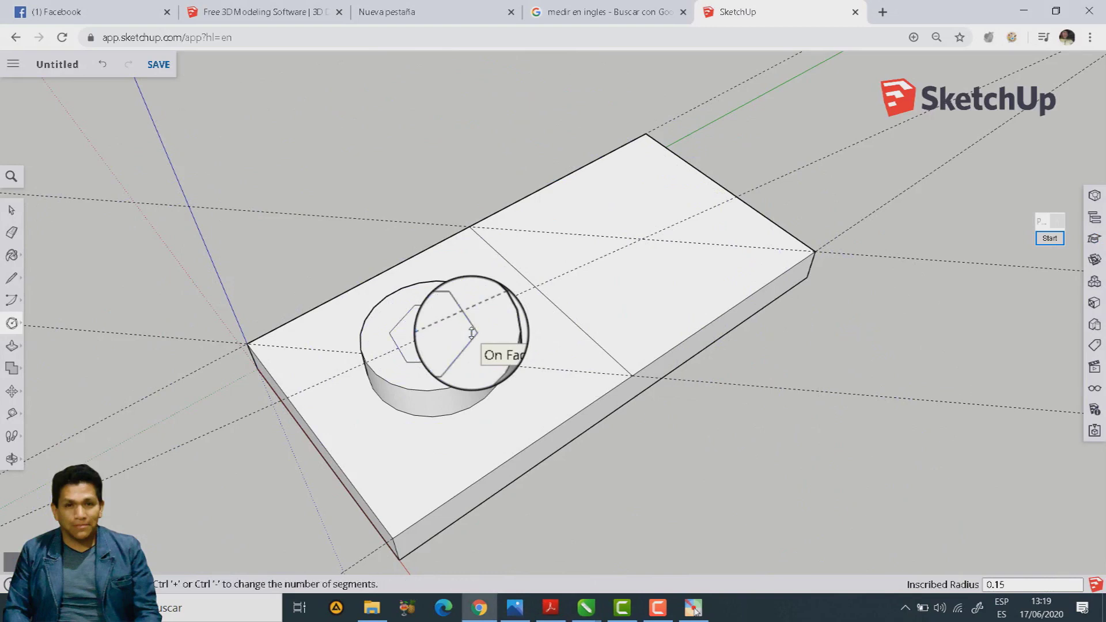
click(472, 333)
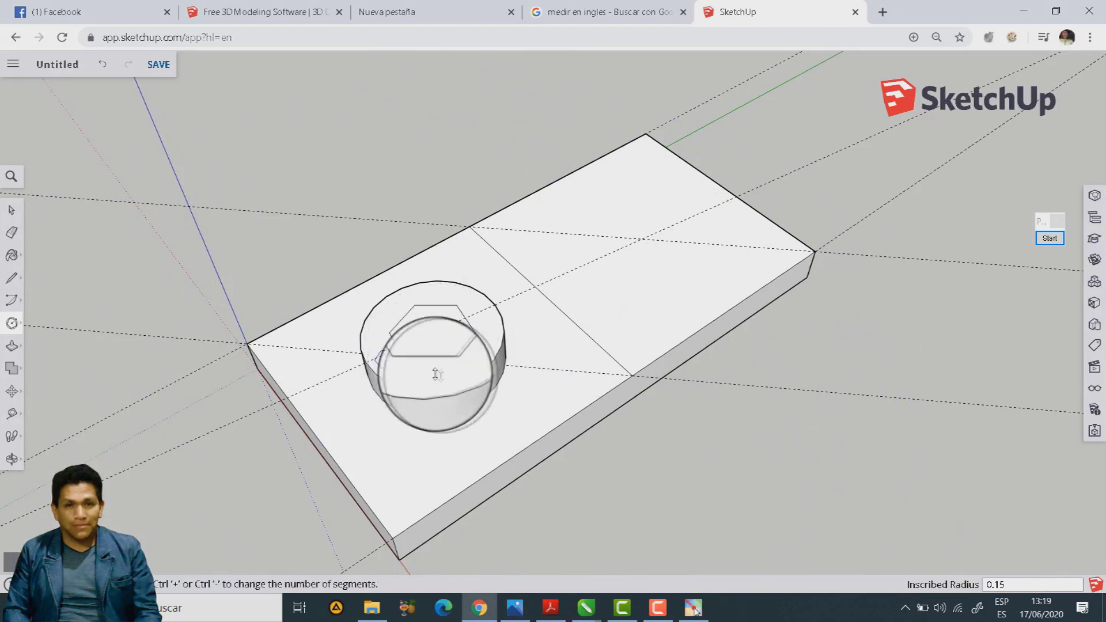
click(551, 608)
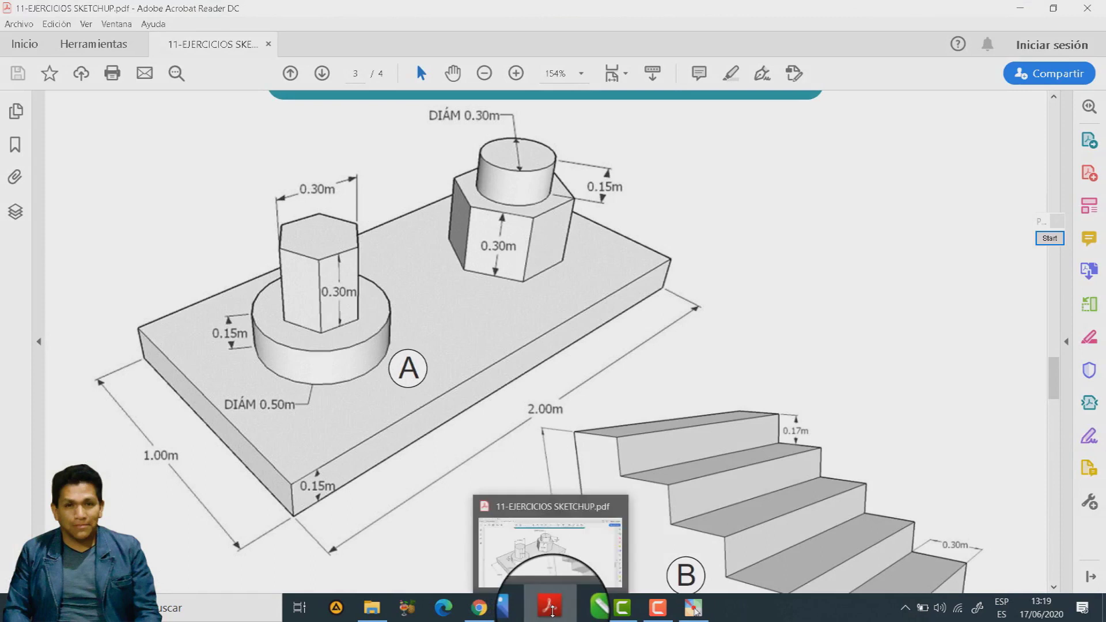
click(551, 608)
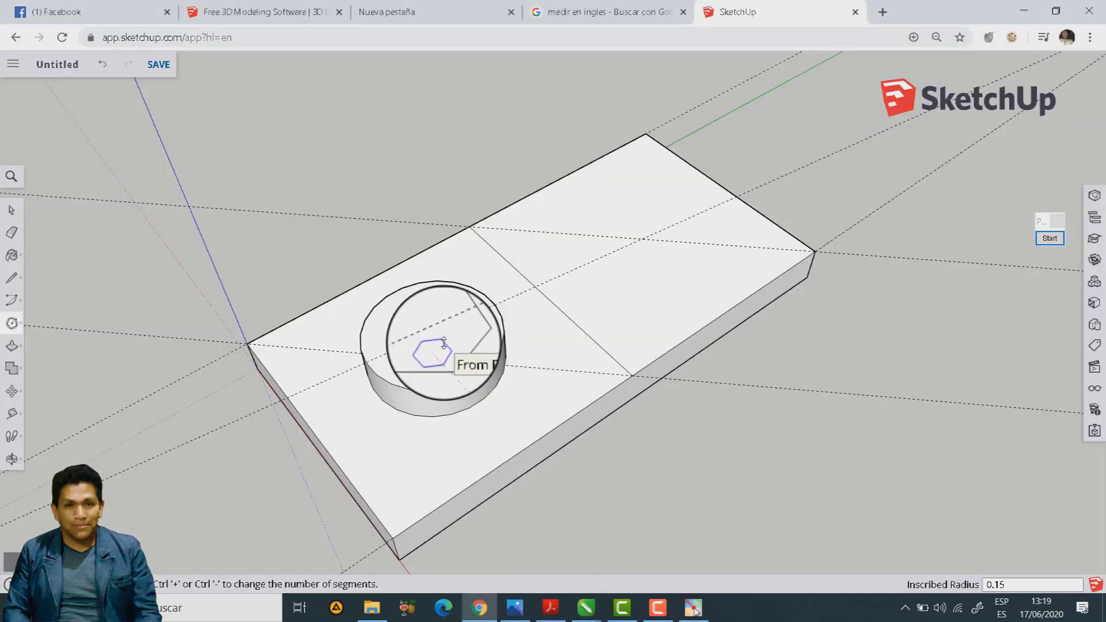
click(444, 344)
Extrude the hexagon 0.30 m upward into a prism.
key(p)
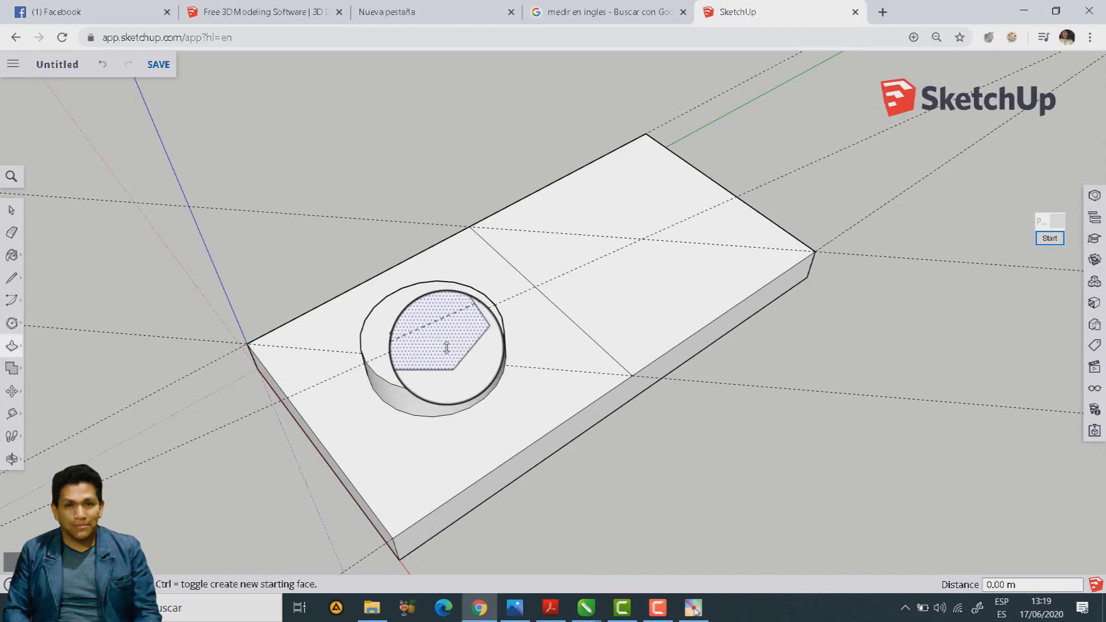
click(447, 348)
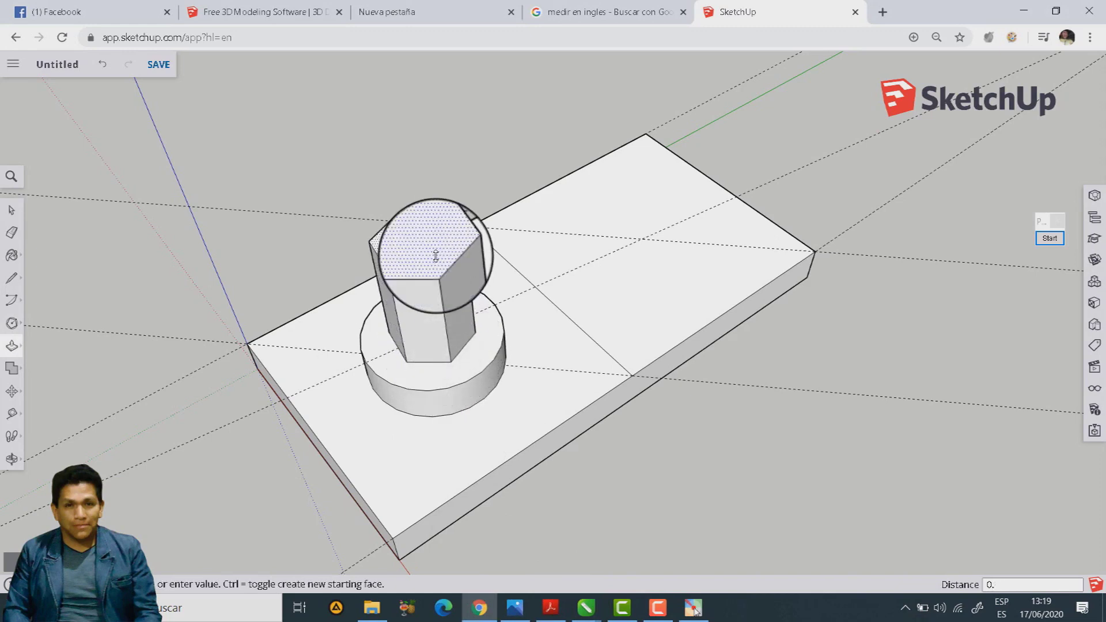
key(Return)
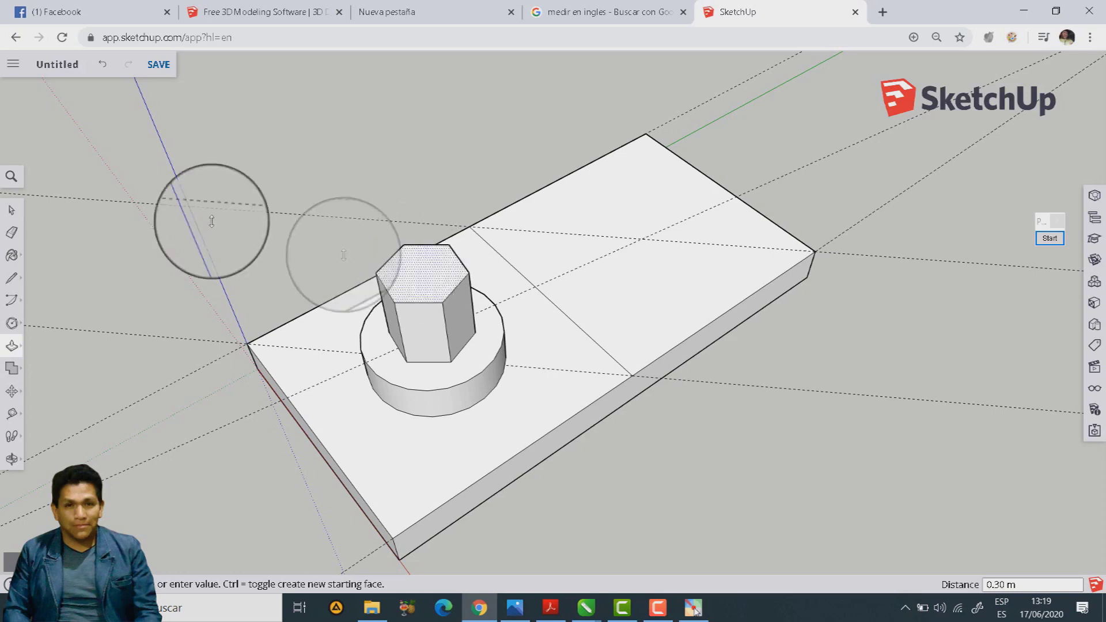
Zoom out and pan to clear empty ground beside the base, cylinder and post, dismissing the antivirus popup.
click(12, 210)
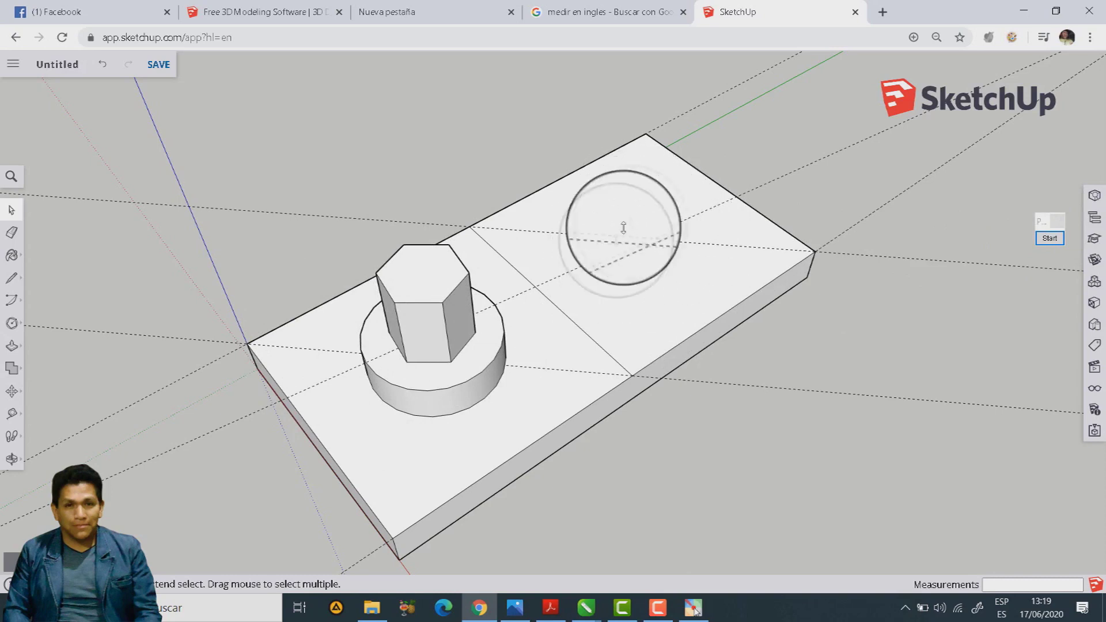
scroll(599, 245, down, 1)
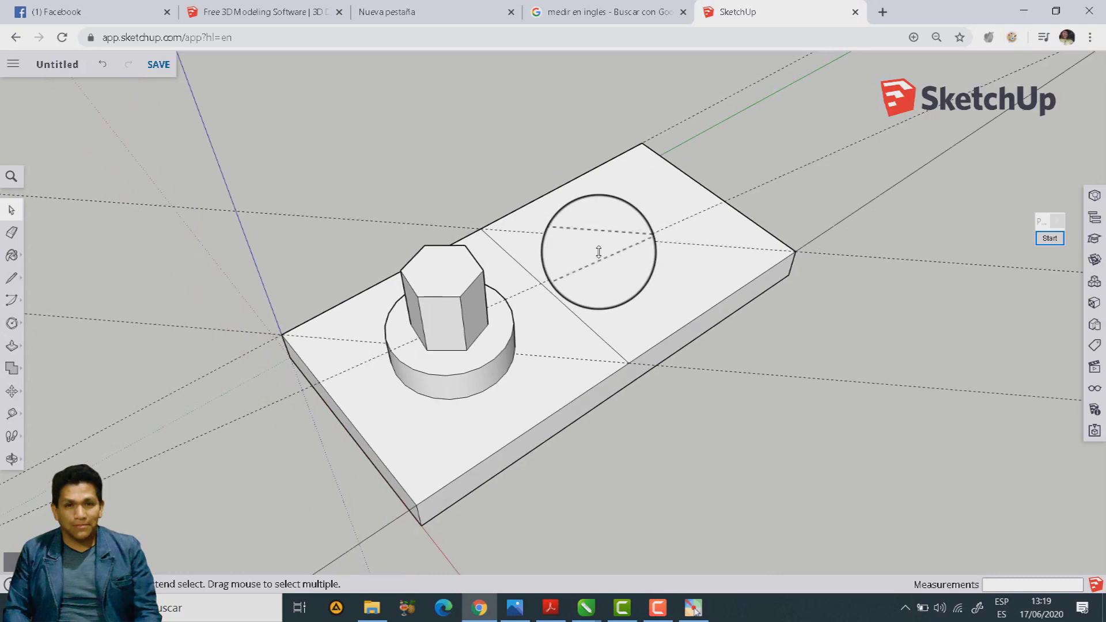
scroll(627, 234, down, 1)
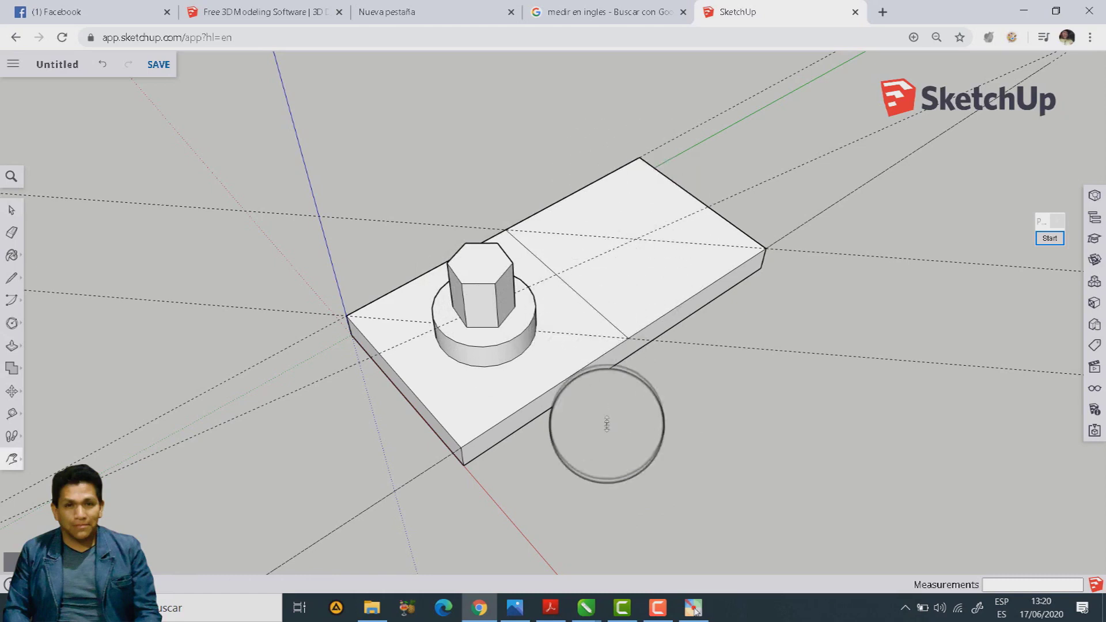
shift+middle_drag(605, 445, 334, 265)
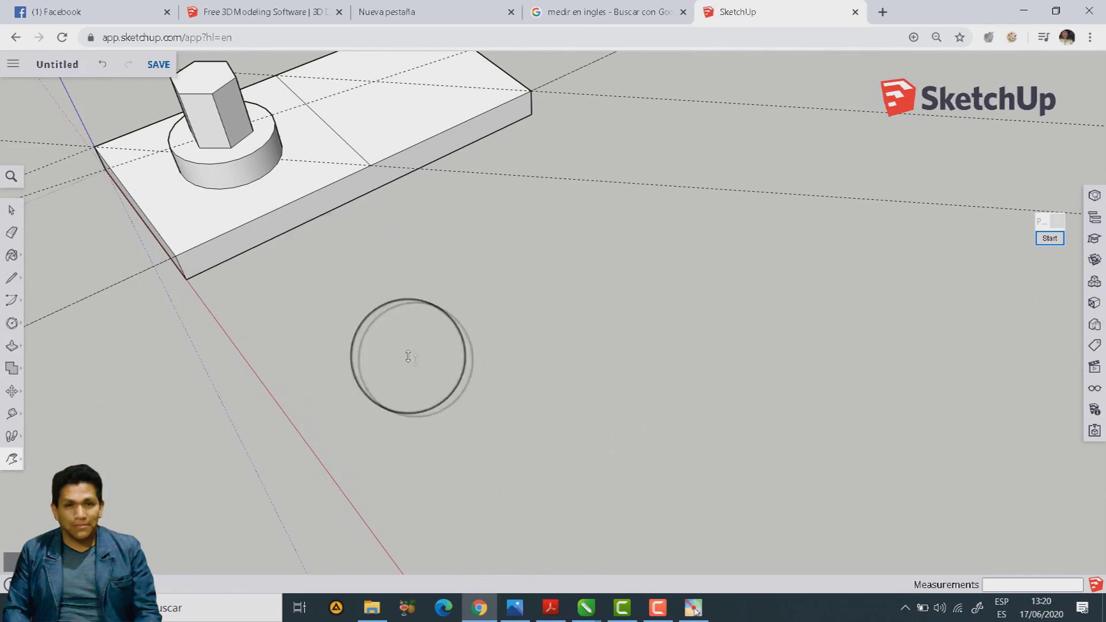
click(625, 372)
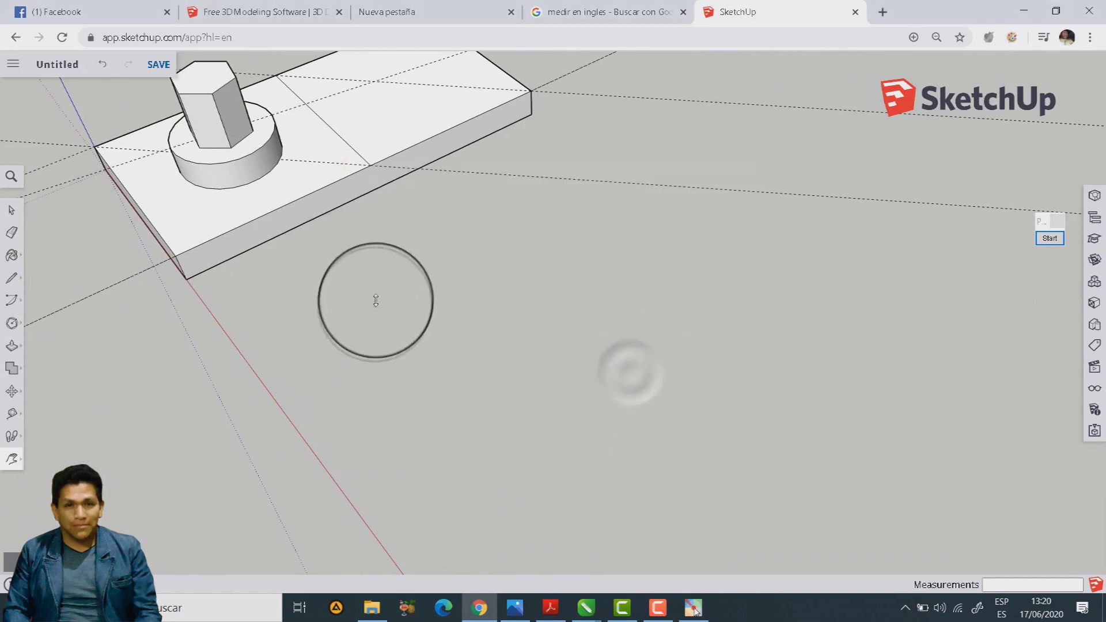
shift+middle_drag(402, 351, 380, 320)
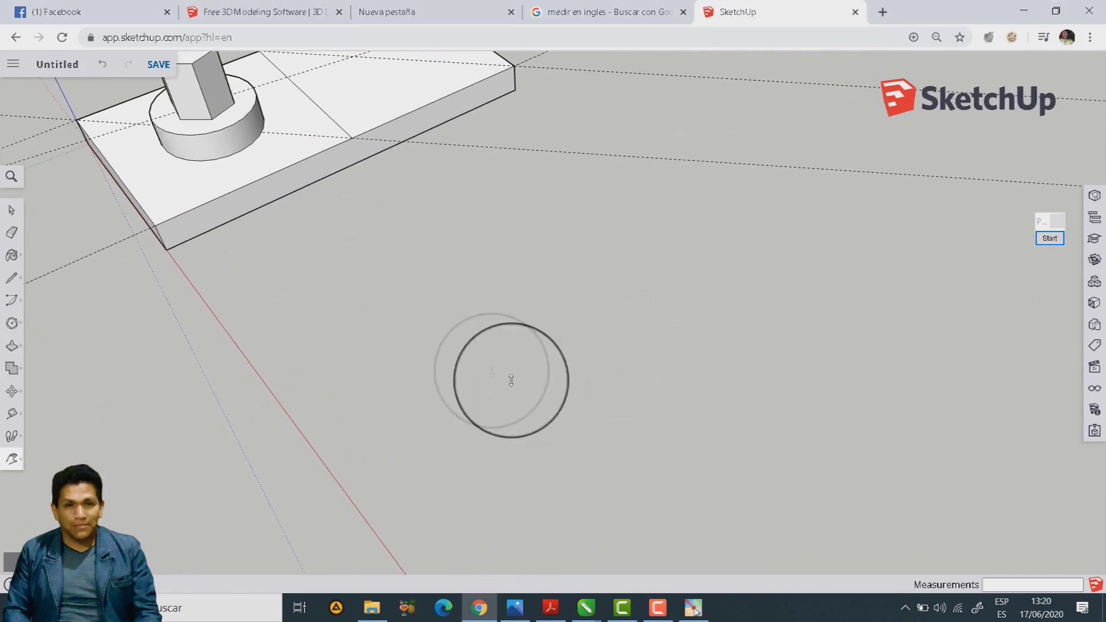
shift+middle_drag(477, 416, 448, 355)
scroll(448, 354, down, 3)
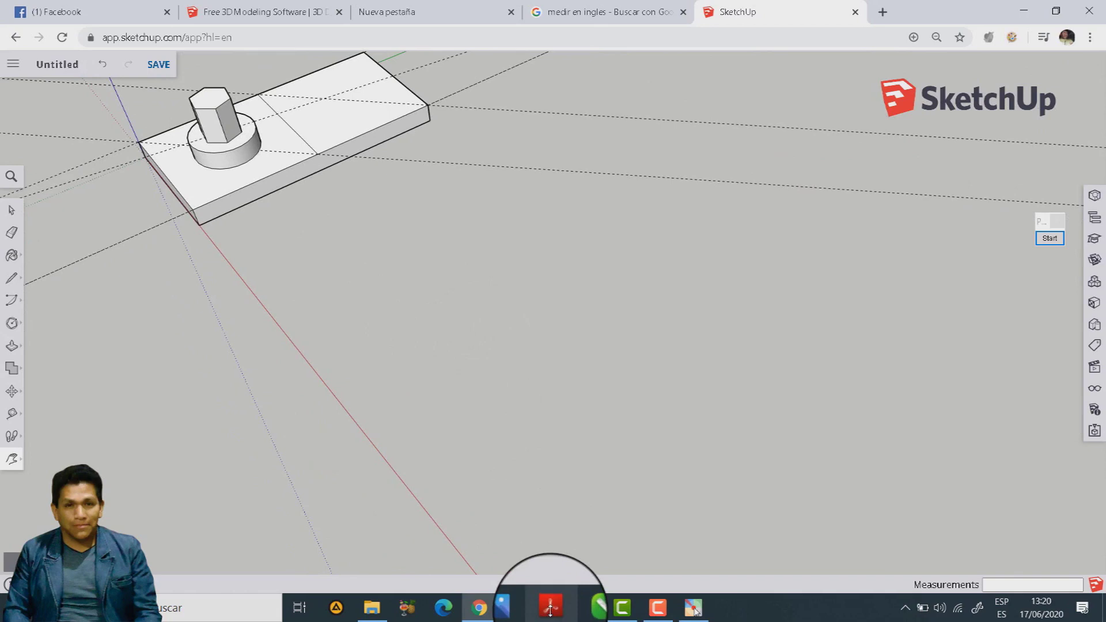
mouse_move(549, 608)
click(535, 510)
Scroll the exercise PDF down to drawing C's archway and bring up the annotation tools.
scroll(629, 450, down, 3)
scroll(629, 524, down, 3)
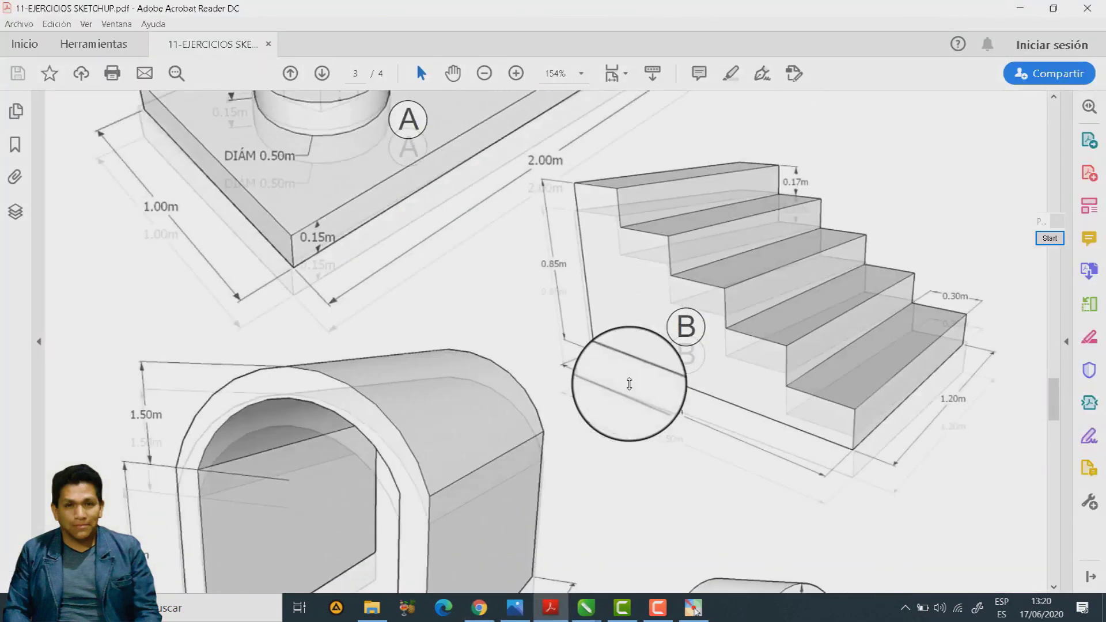
scroll(630, 382, down, 4)
scroll(439, 344, down, 1)
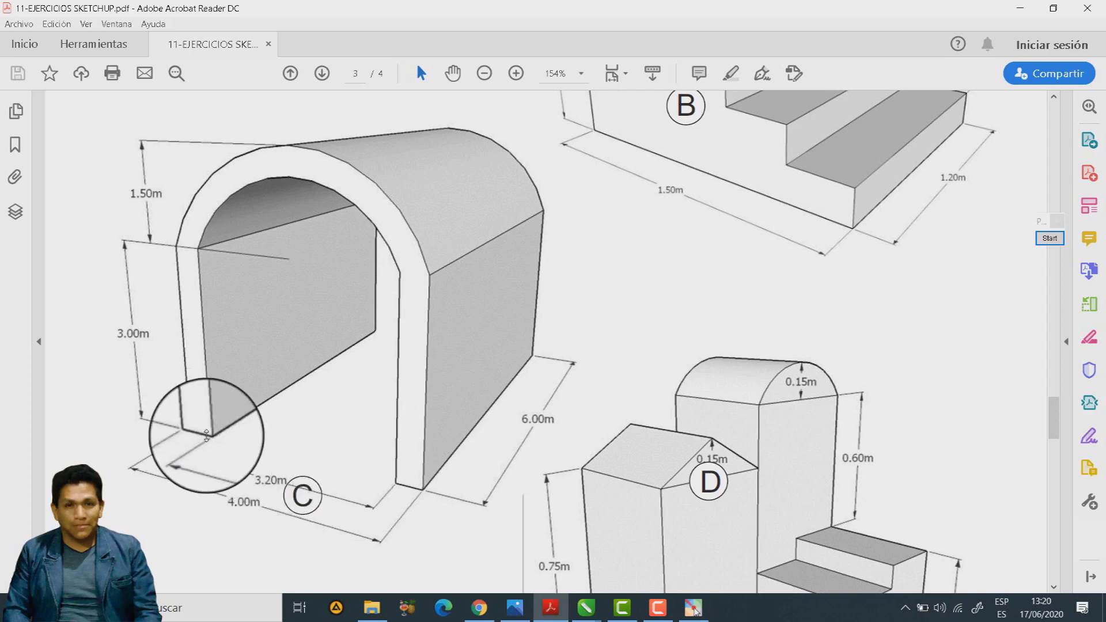
click(1050, 238)
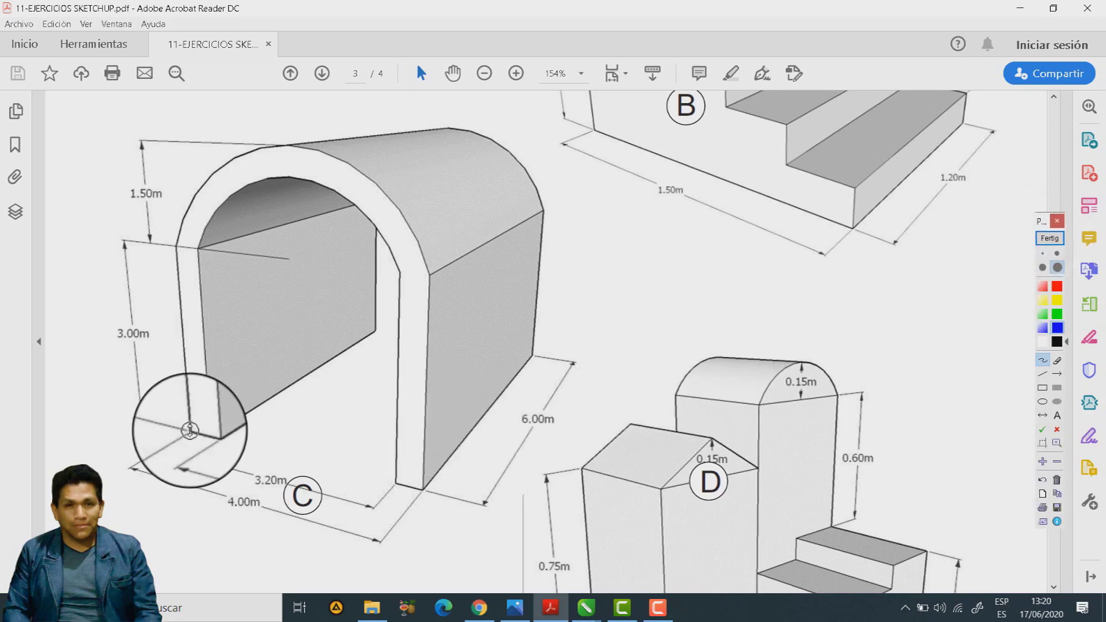
Mark both wall bases and the 4.00 m width on drawing C, then clear the marks.
drag(186, 429, 208, 435)
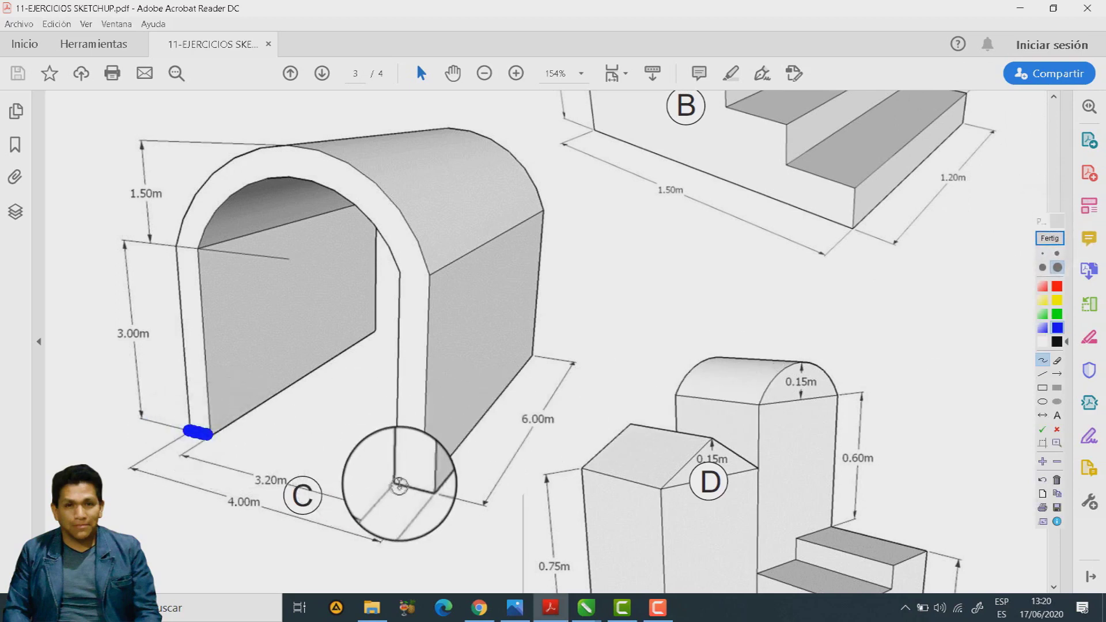
drag(396, 482, 423, 487)
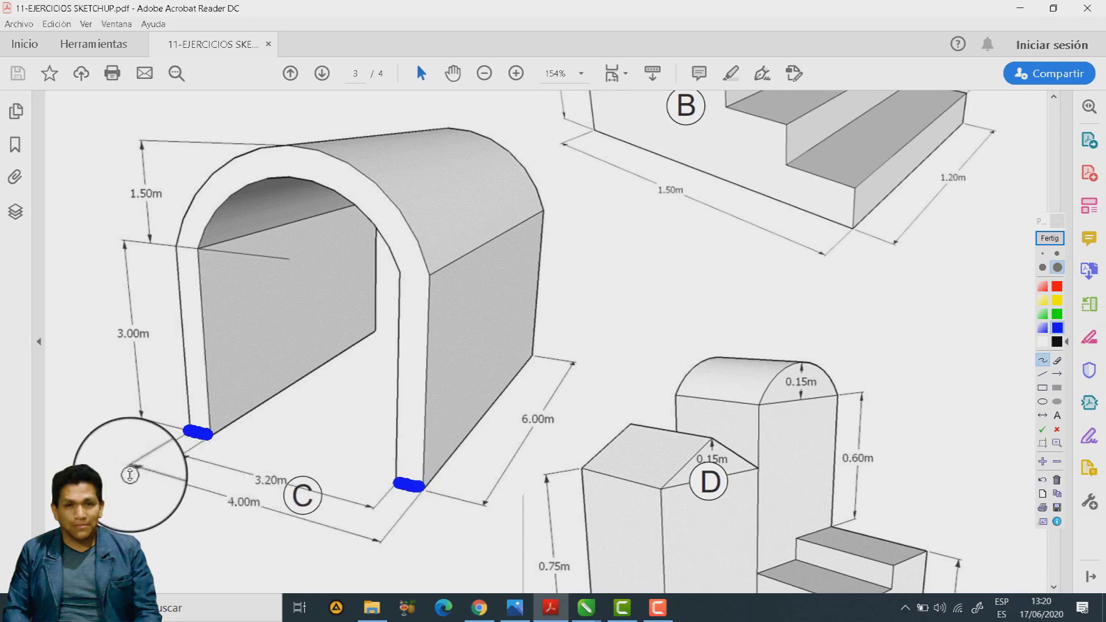
drag(125, 473, 374, 541)
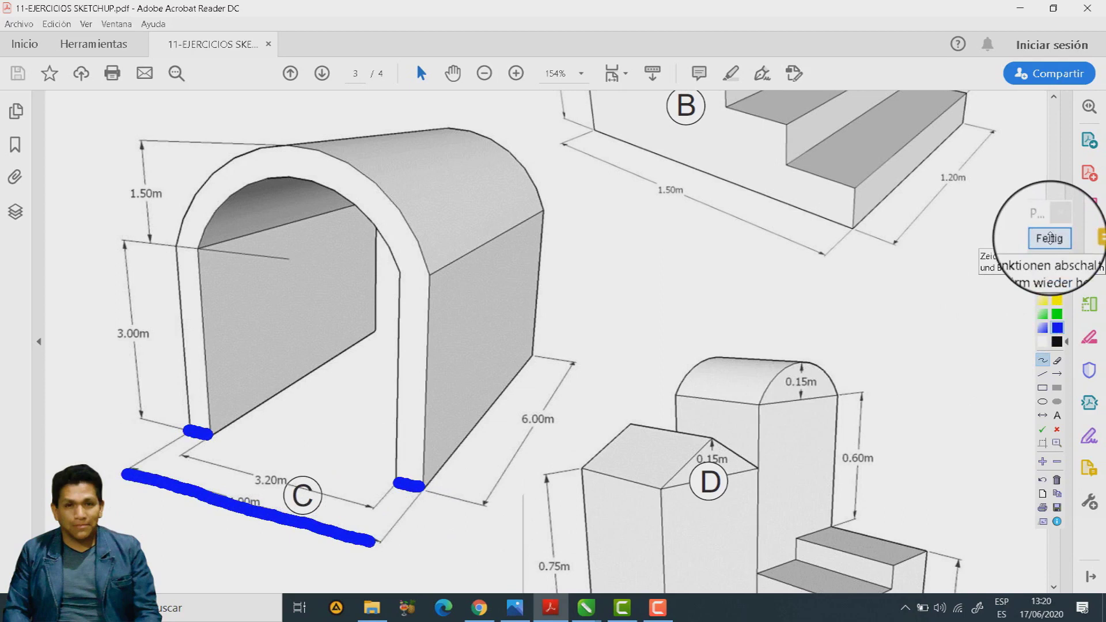
click(1050, 238)
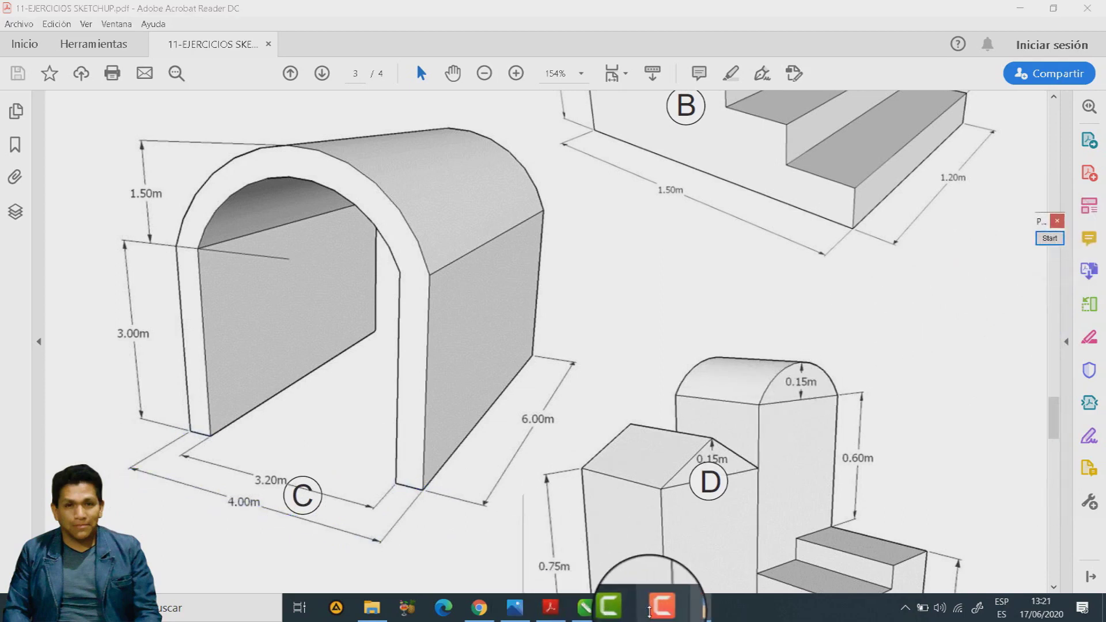
click(478, 608)
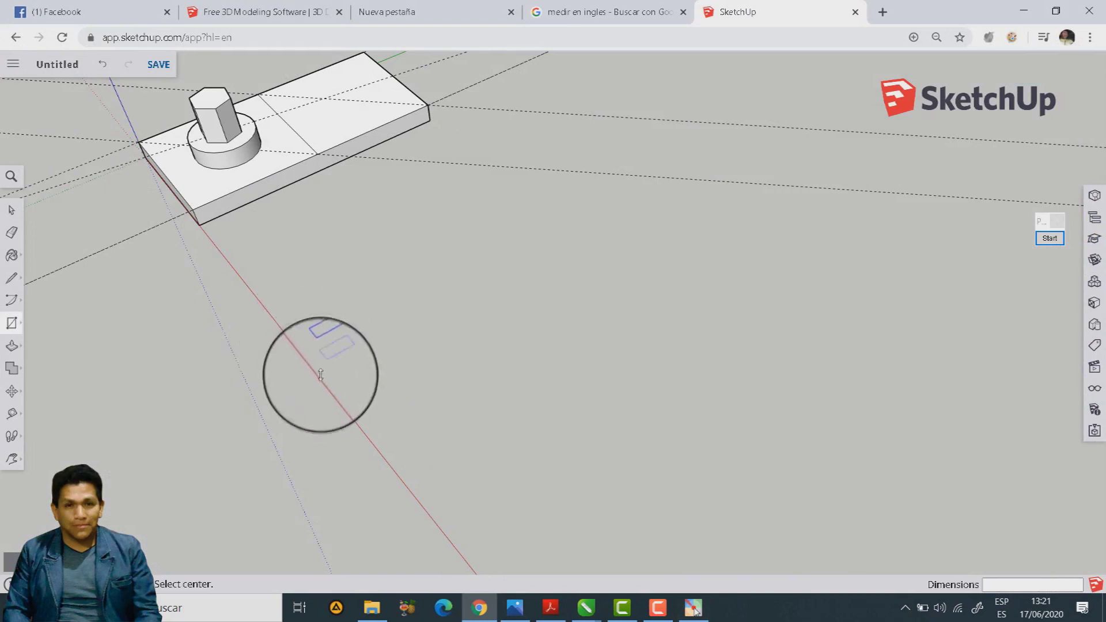
Place a Tape Measure guide point on the red axis, measured from the base block's corner.
middle_drag(316, 371, 399, 315)
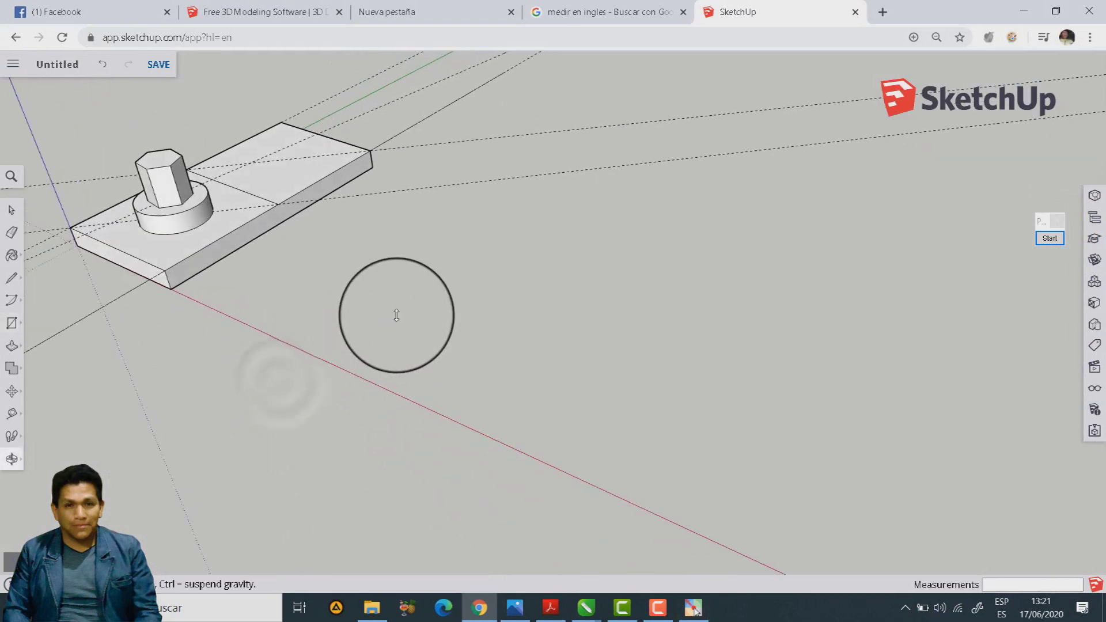
key(t)
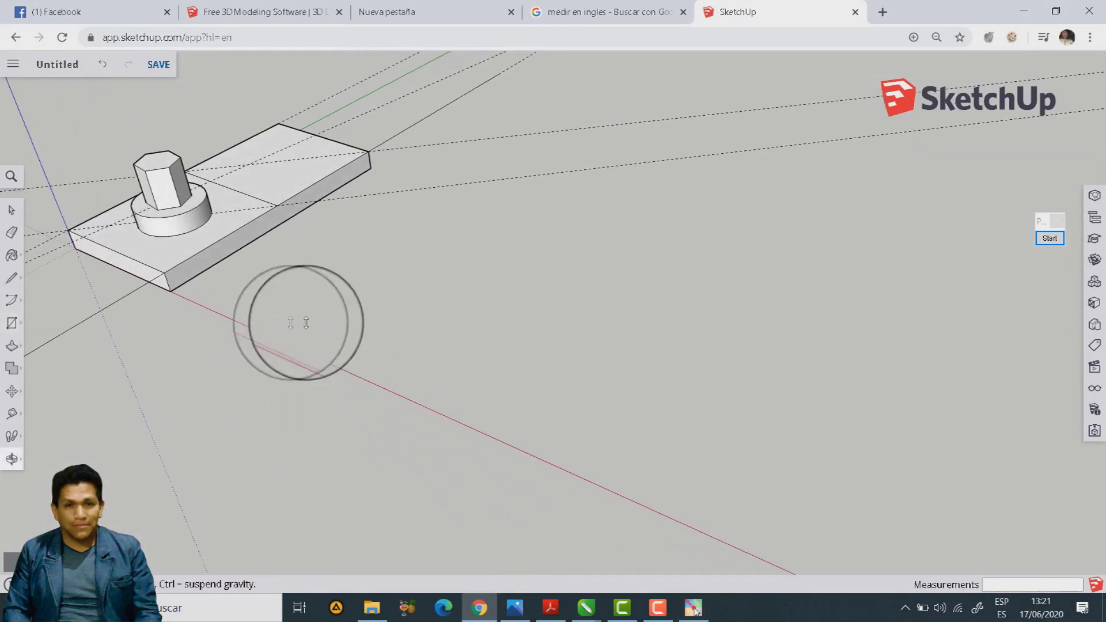
click(75, 247)
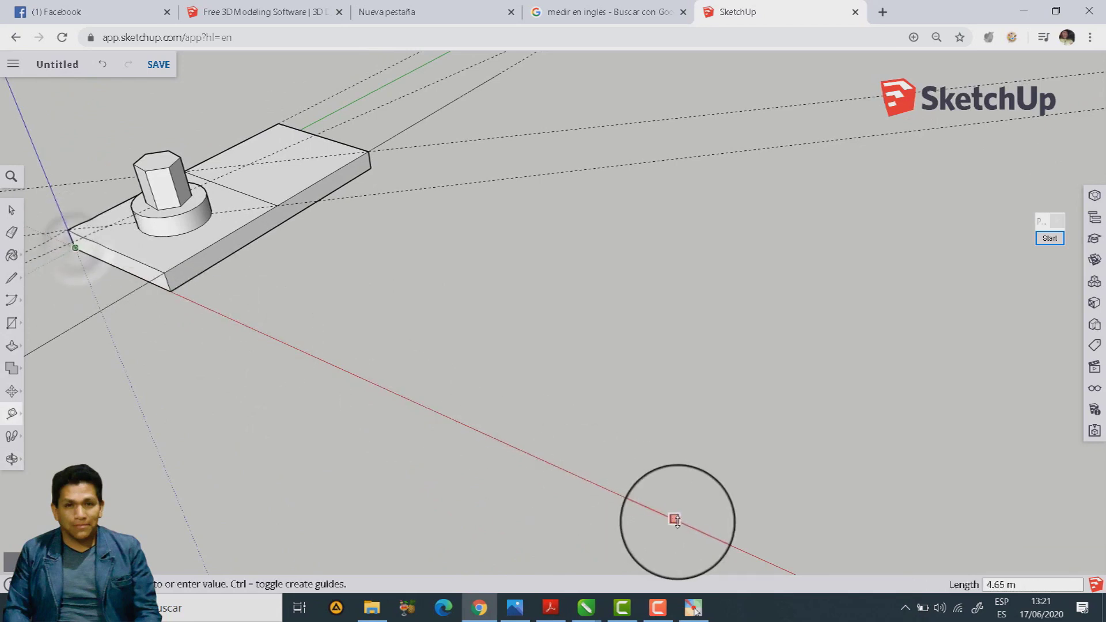
click(678, 521)
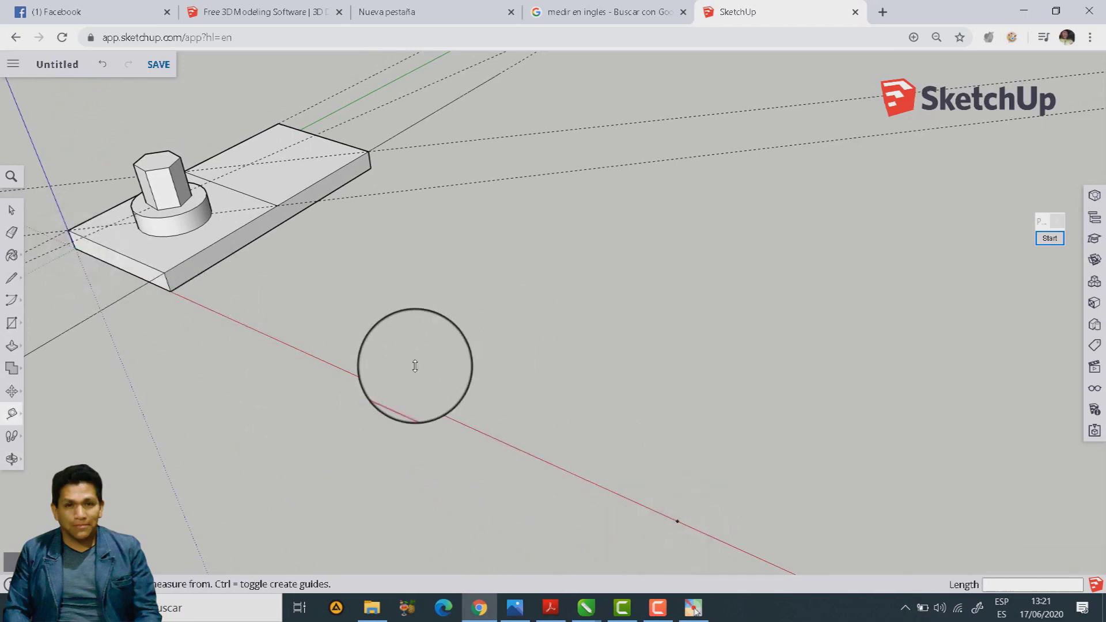
Draw a 0.40 m by 6 m rectangle from the guide point and recentre the view on it.
key(c)
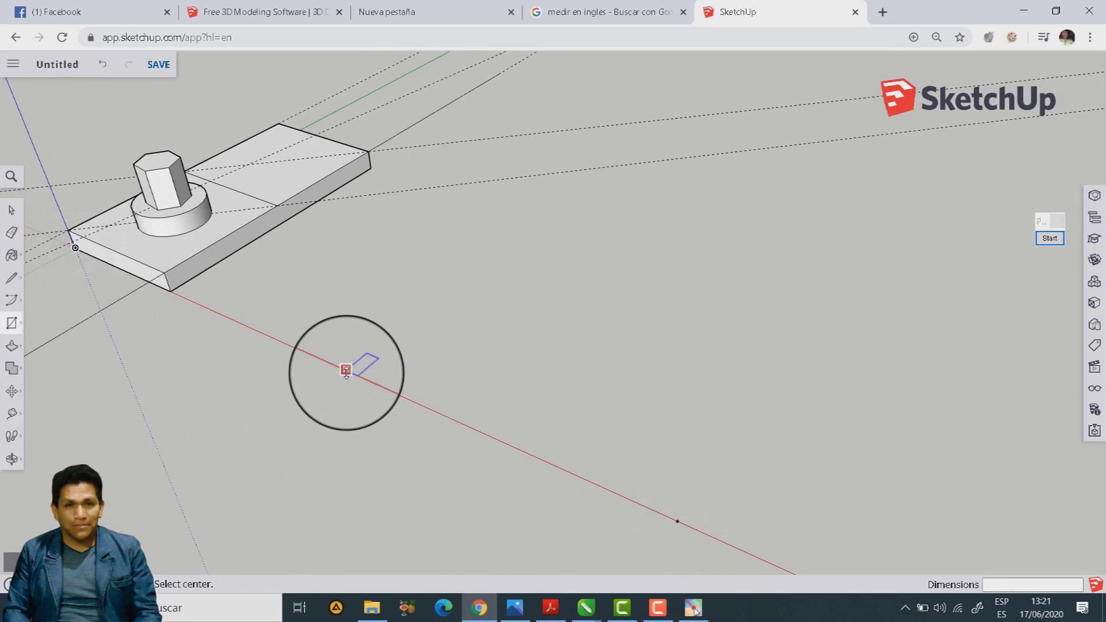
click(347, 371)
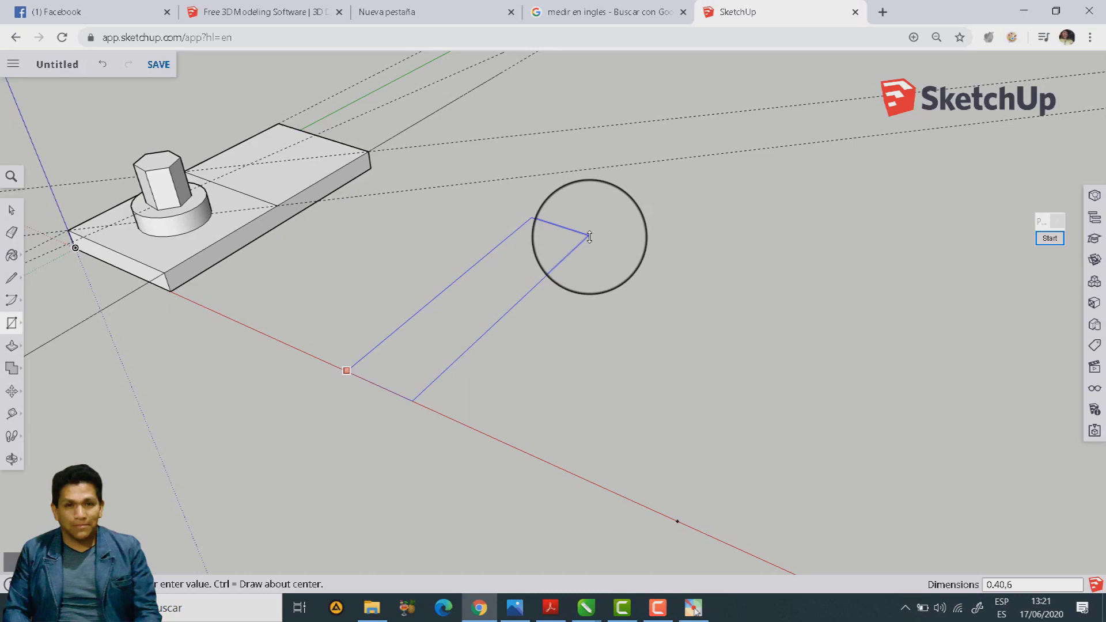
key(Return)
scroll(705, 191, down, 1)
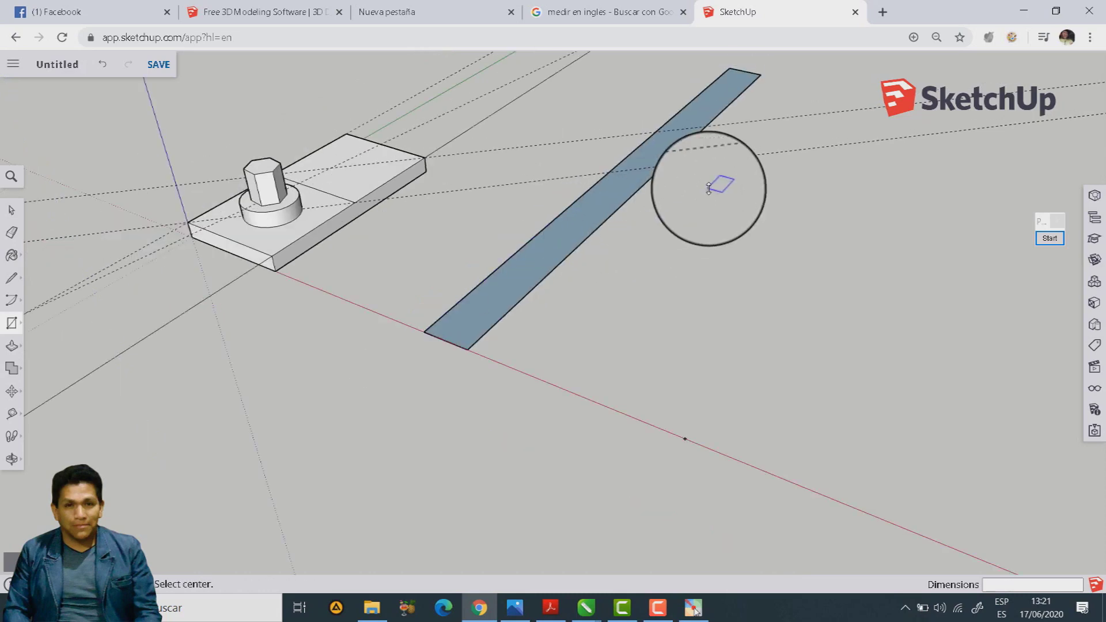
scroll(702, 194, down, 1)
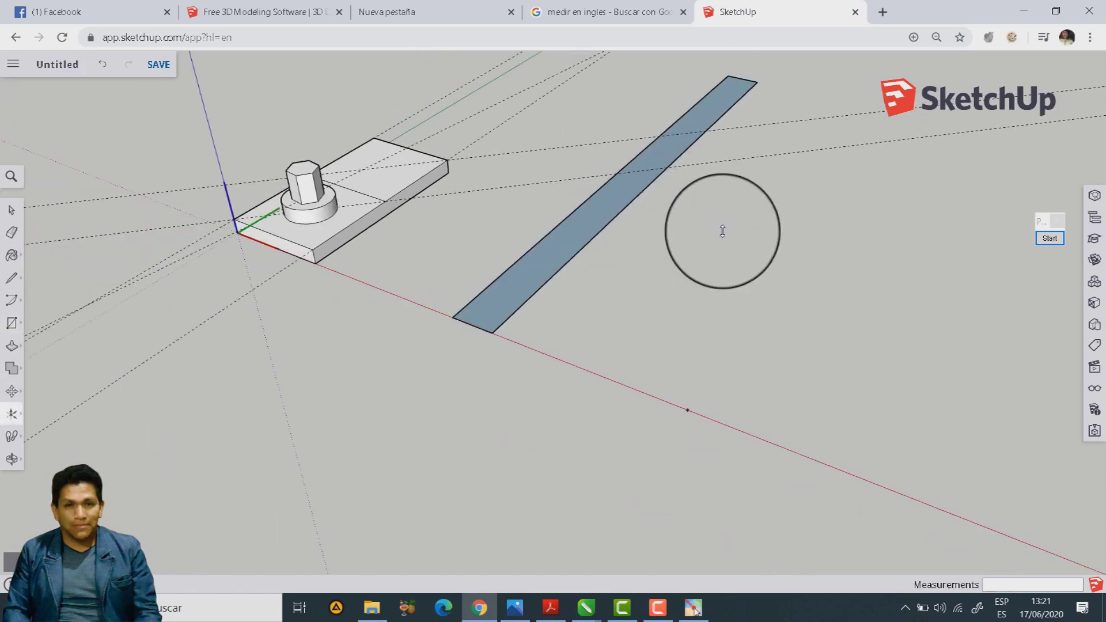
shift+middle_drag(743, 229, 656, 272)
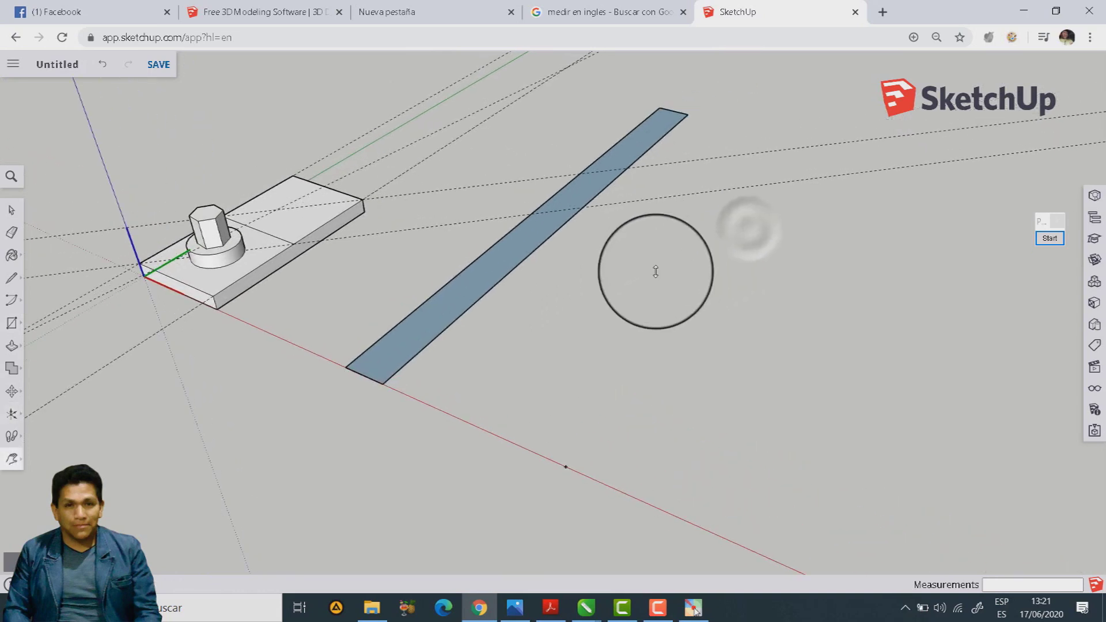
After checking the tunnel drawing, place a guide point 3.20 m from the first strip's corner.
click(480, 607)
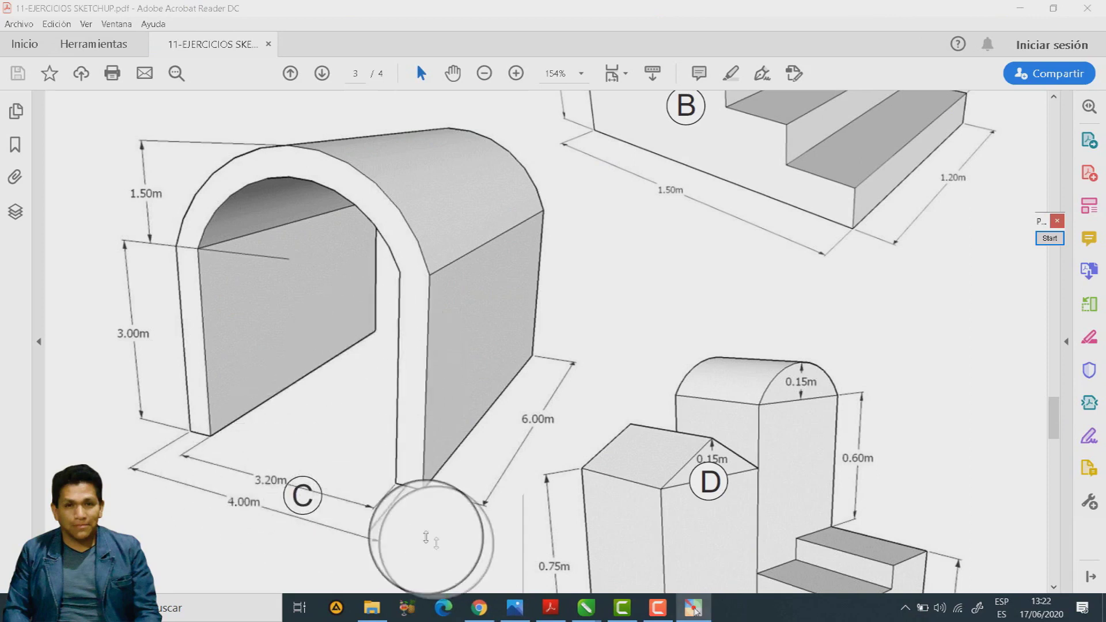
click(480, 607)
shift+middle_drag(576, 460, 539, 366)
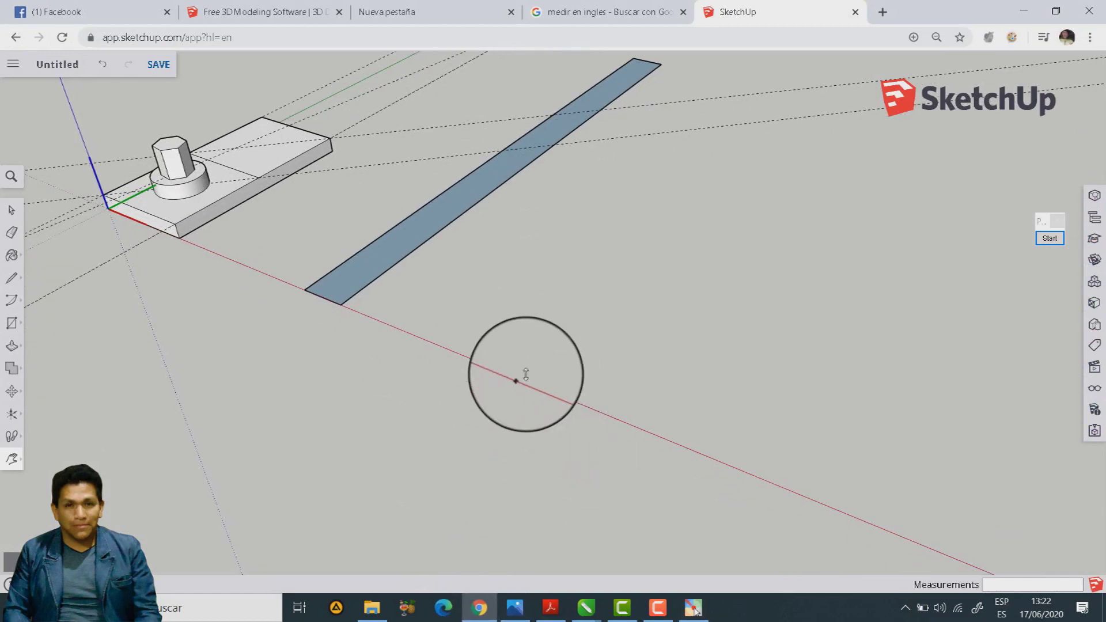
key(t)
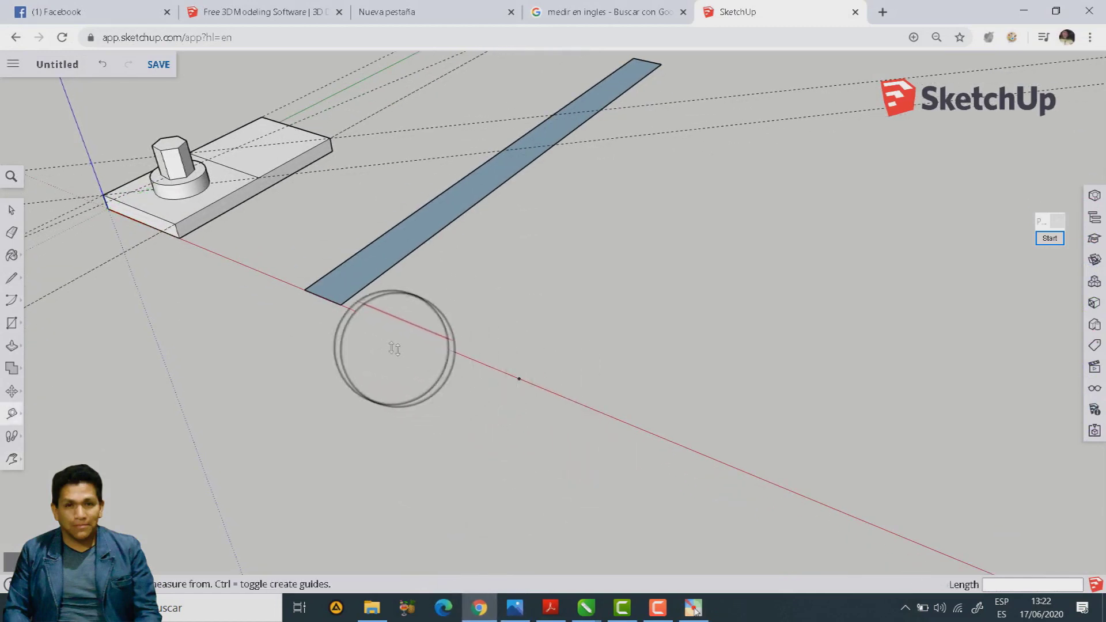
click(340, 304)
text(3.2)
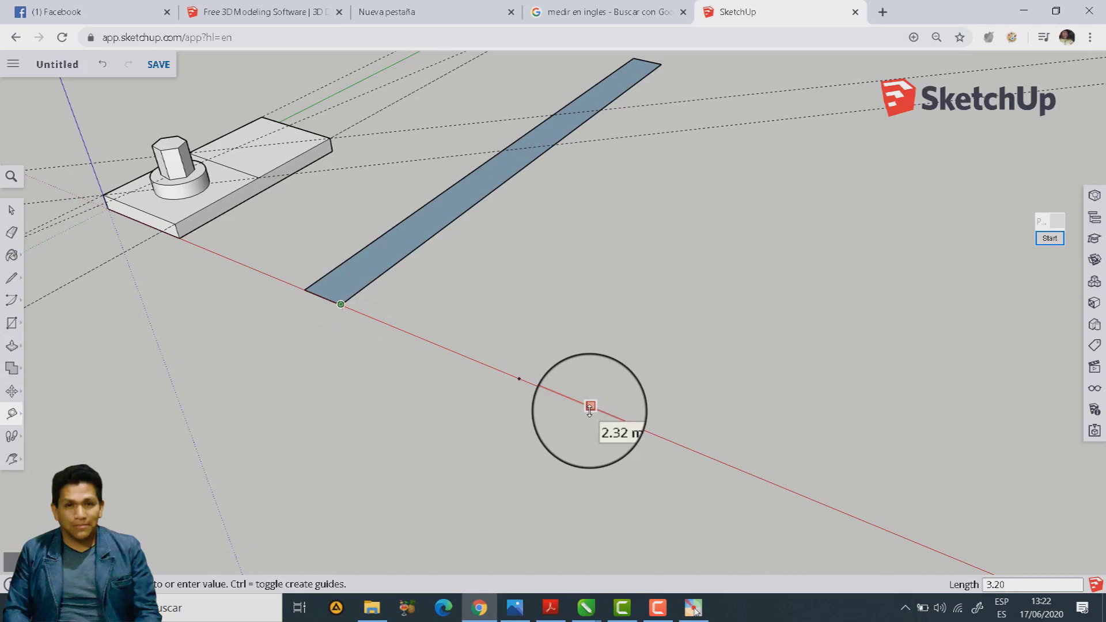
key(Return)
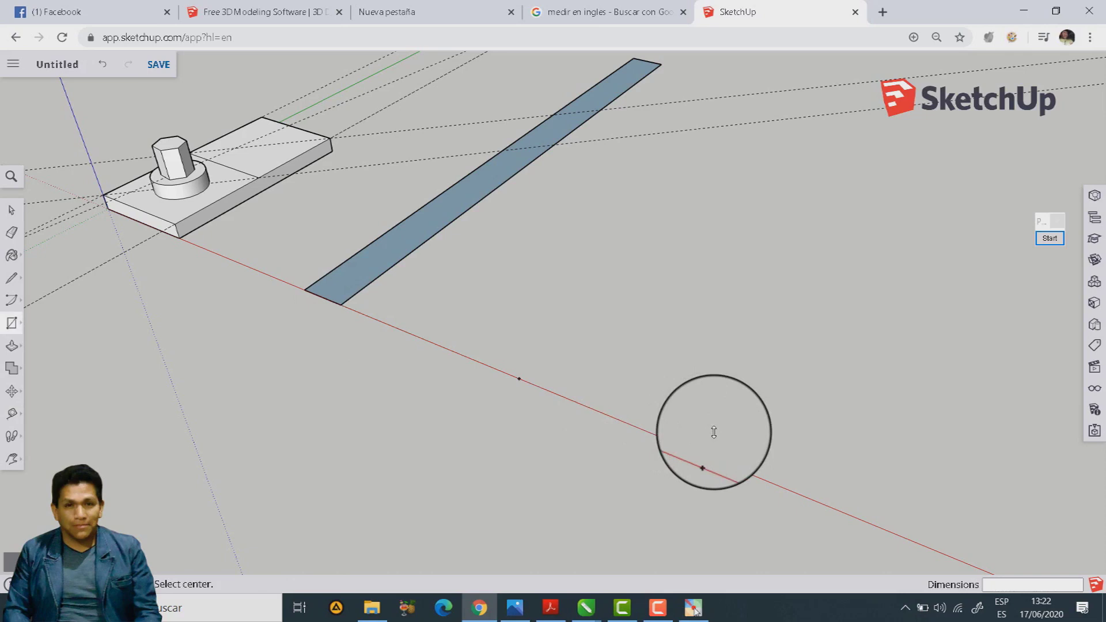
Draw the second 0.40 m by 6 m strip at the guide point and orbit to check both.
click(706, 454)
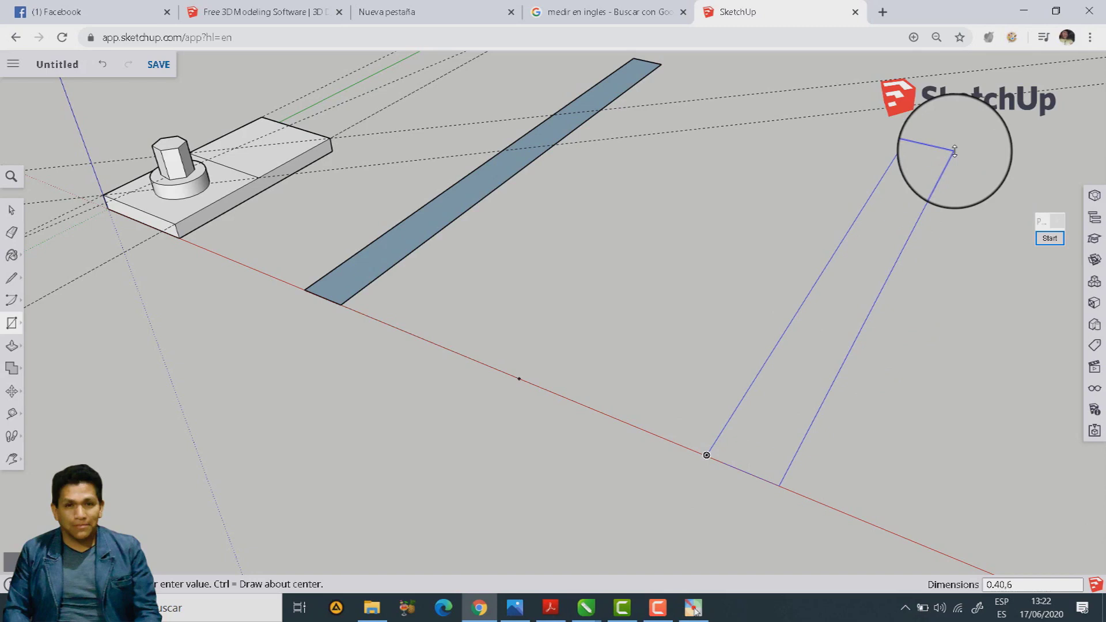
key(Return)
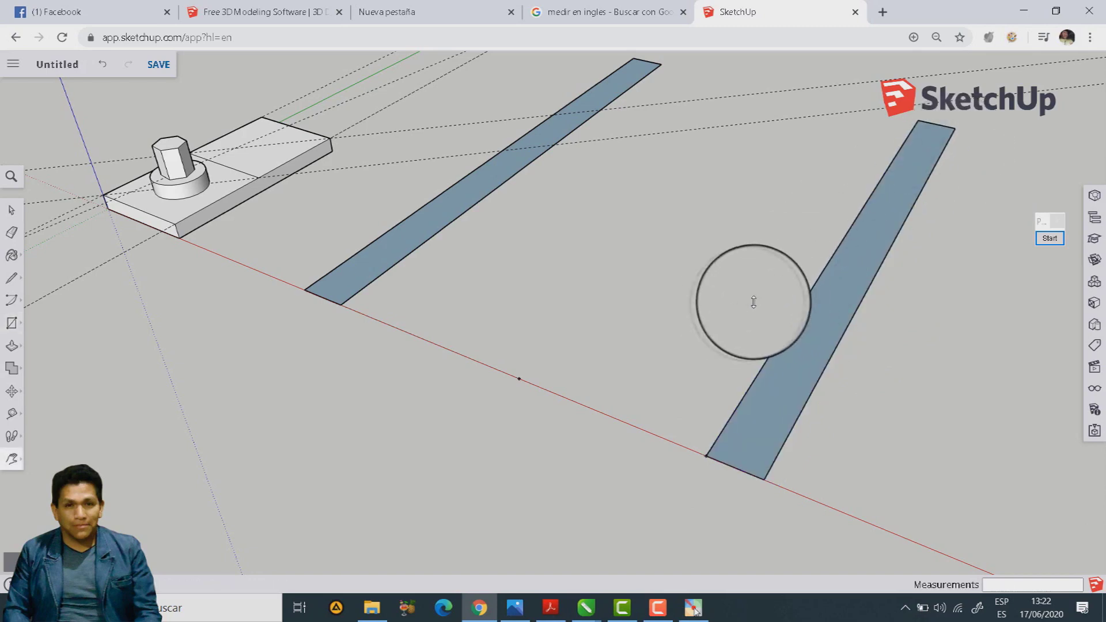
middle_drag(753, 304, 697, 316)
mouse_move(730, 282)
middle_down()
mouse_move(671, 277)
mouse_move(662, 257)
mouse_move(650, 286)
mouse_move(617, 309)
mouse_move(614, 296)
middle_up()
click(478, 608)
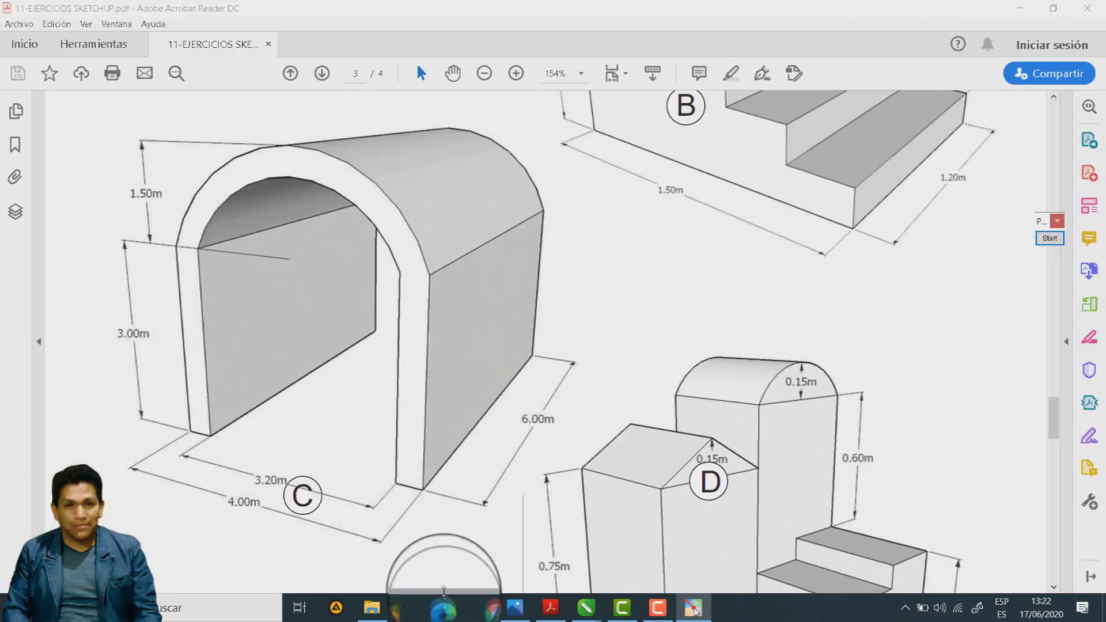
Push/Pull both floor strips up 3 m into parallel walls and orbit to face them.
click(478, 607)
scroll(602, 384, down, 1)
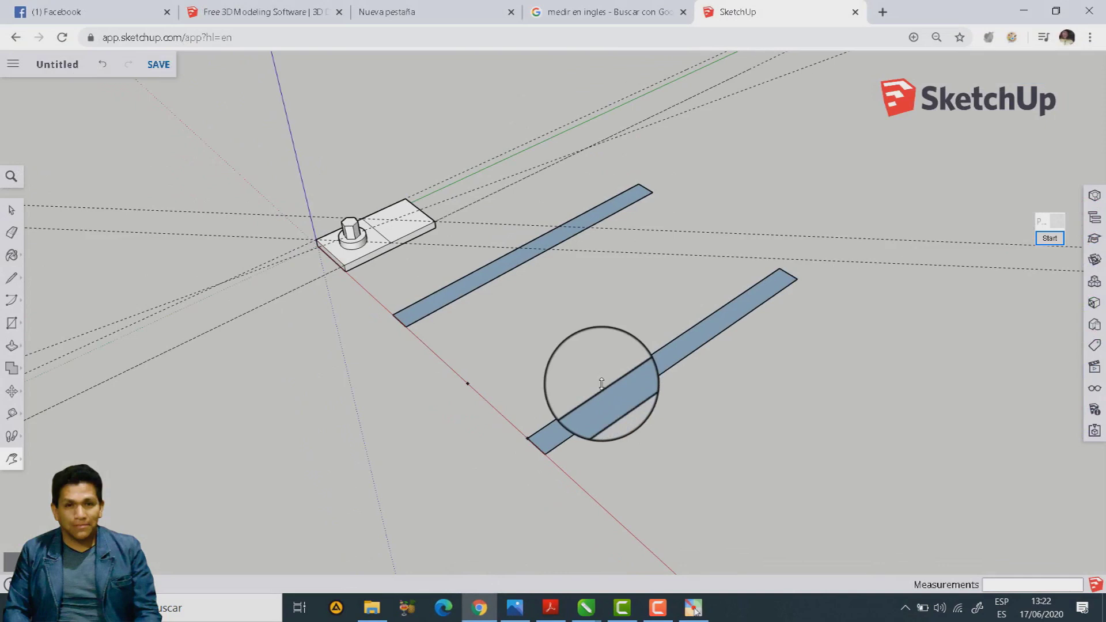
drag(475, 280, 489, 137)
text(3)
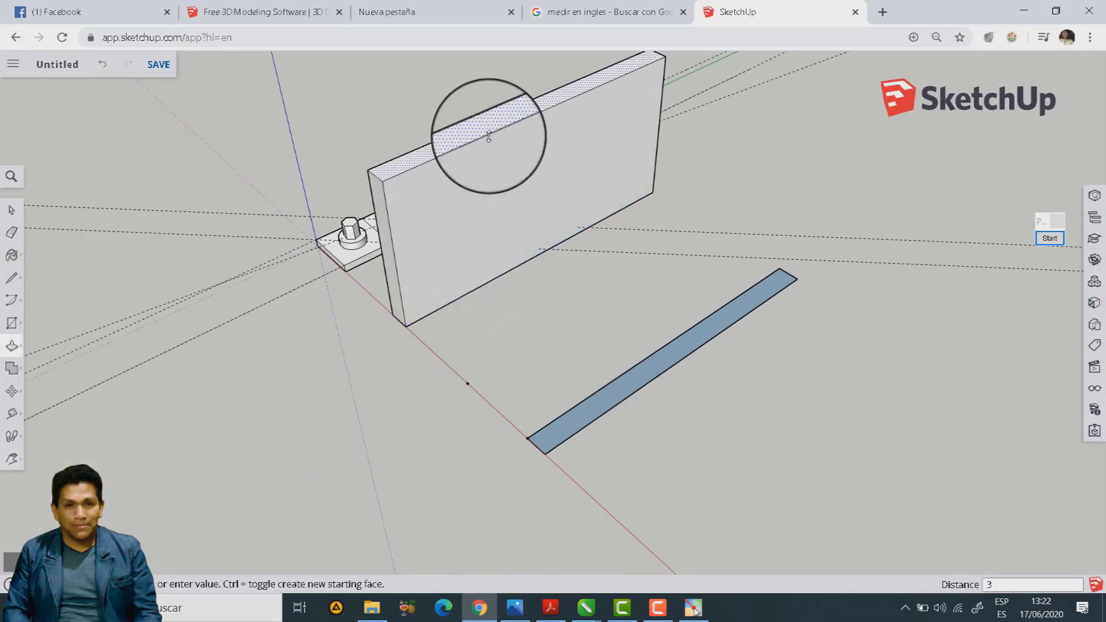
key(Return)
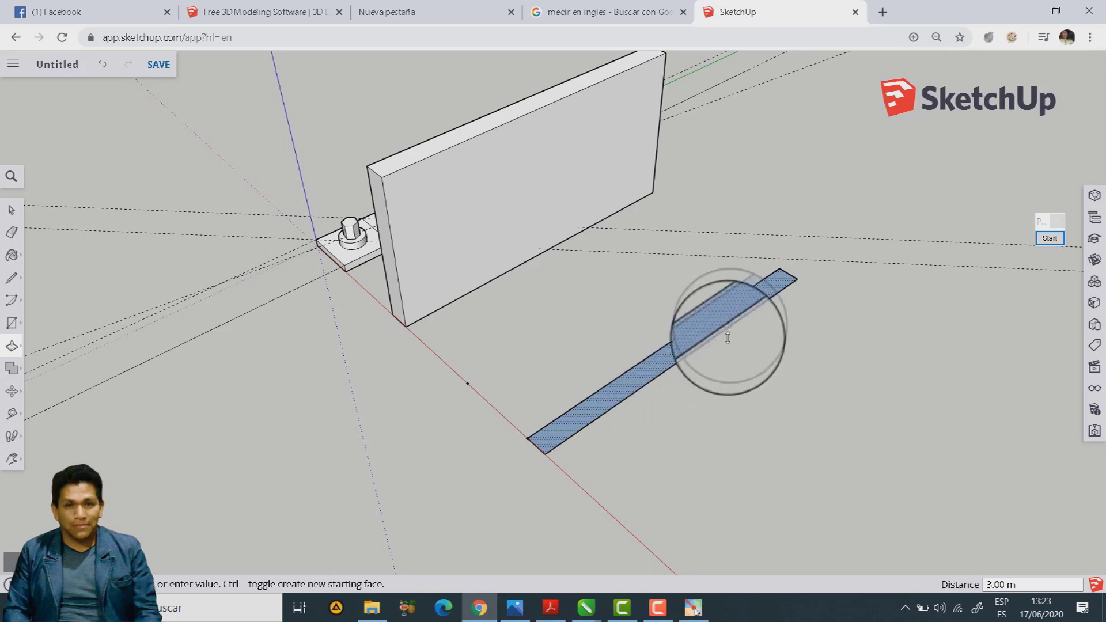
double_click(689, 345)
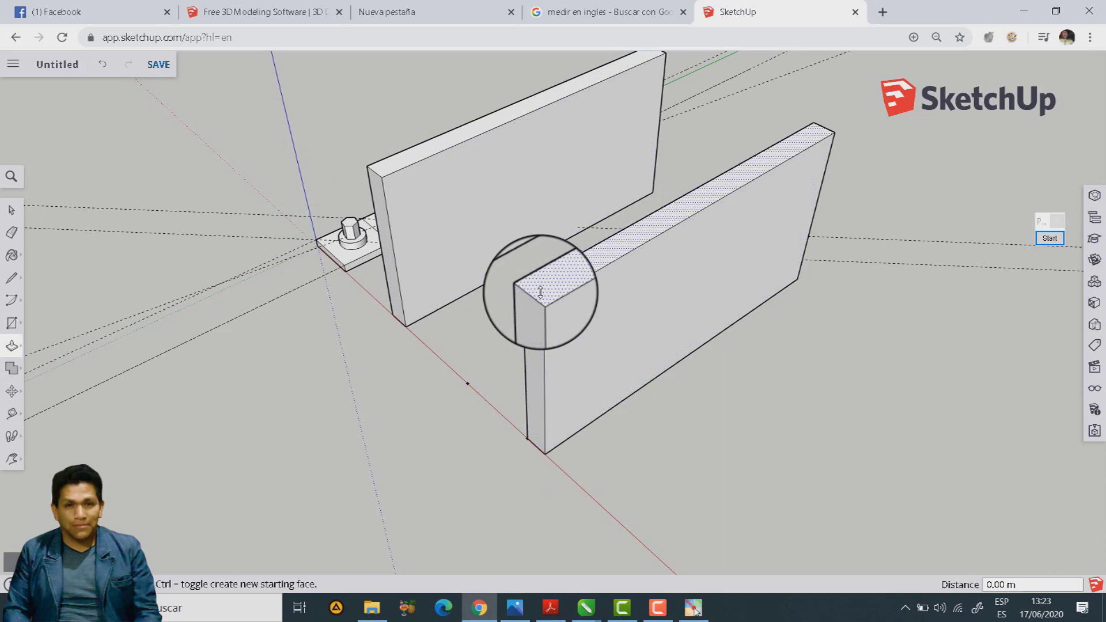
key(o)
mouse_move(470, 286)
mouse_down()
mouse_move(616, 304)
mouse_move(611, 265)
mouse_up()
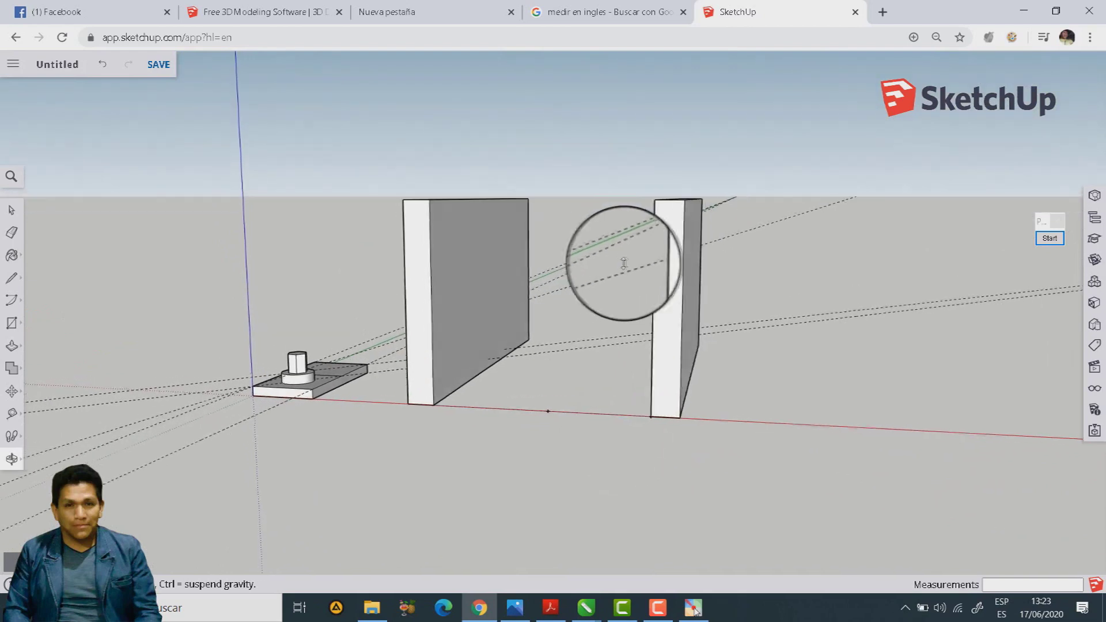
drag(611, 264, 616, 288)
click(551, 606)
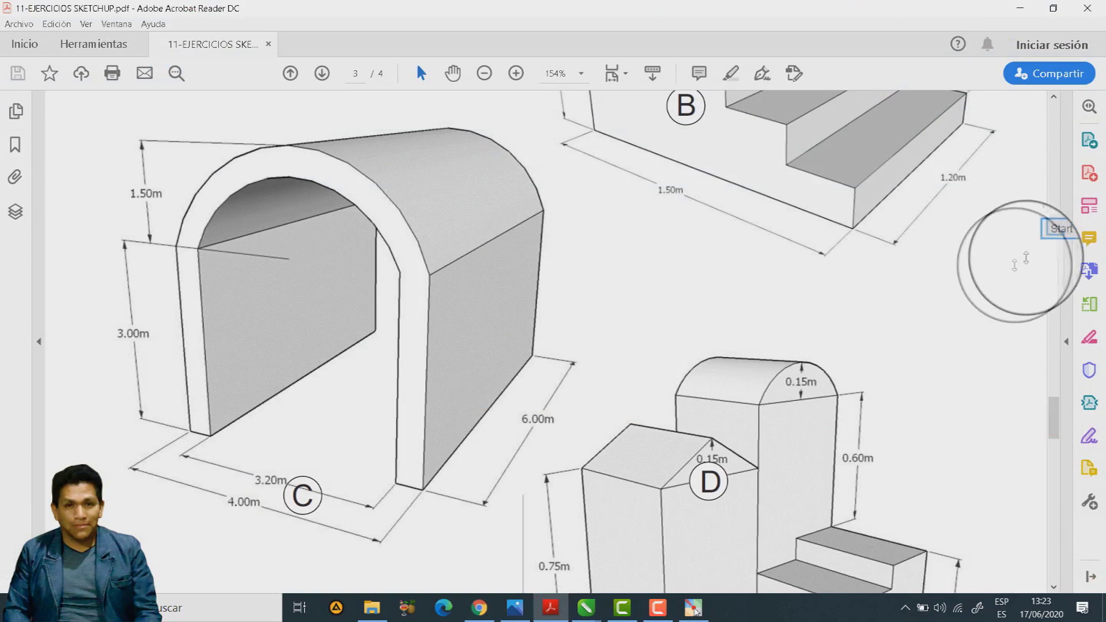
click(1050, 238)
drag(283, 143, 278, 253)
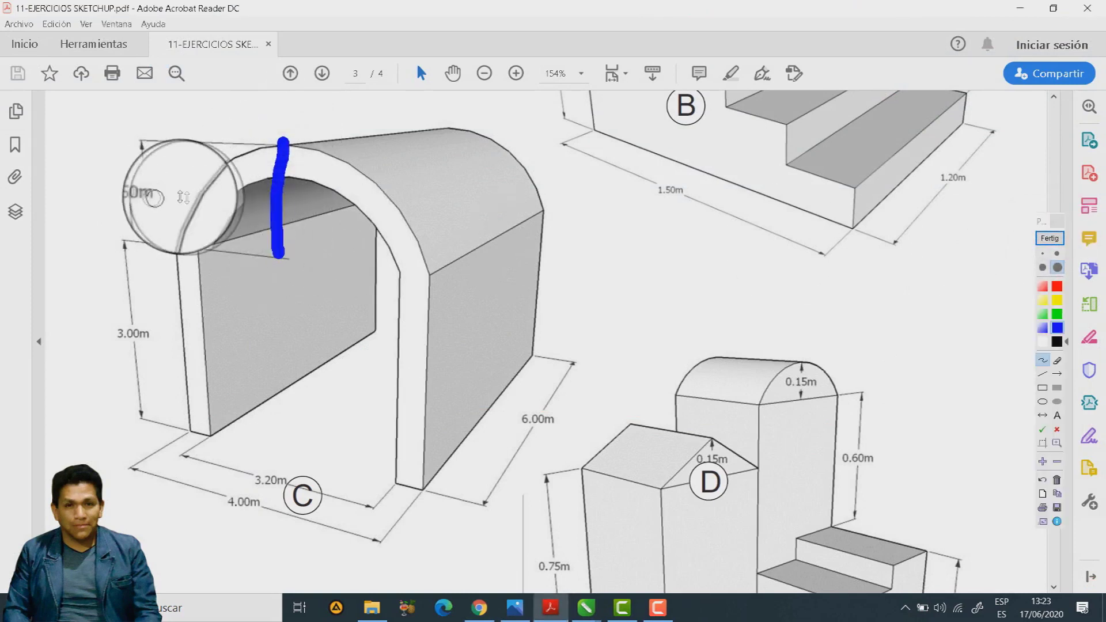
click(1059, 287)
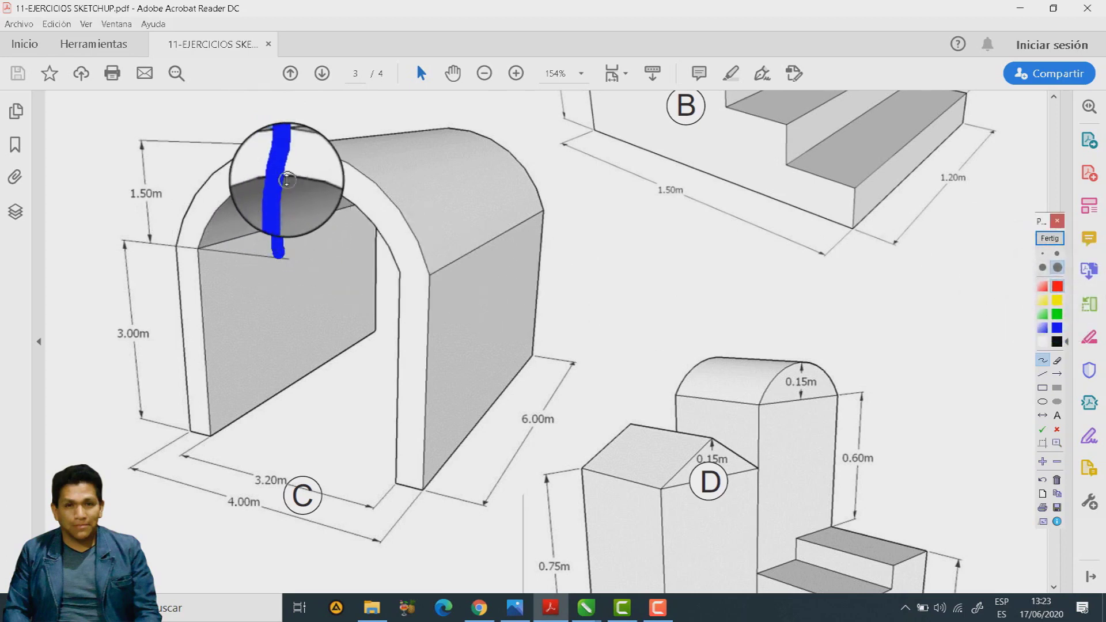
drag(300, 178, 299, 259)
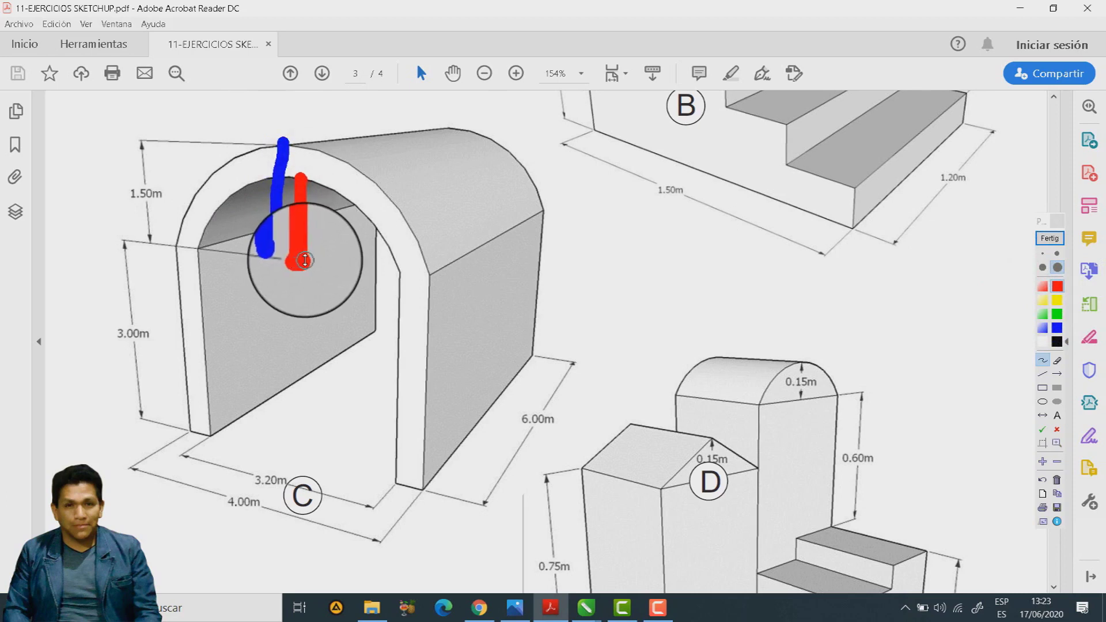
mouse_move(329, 207)
mouse_down()
mouse_move(324, 230)
mouse_move(386, 219)
mouse_up()
click(338, 236)
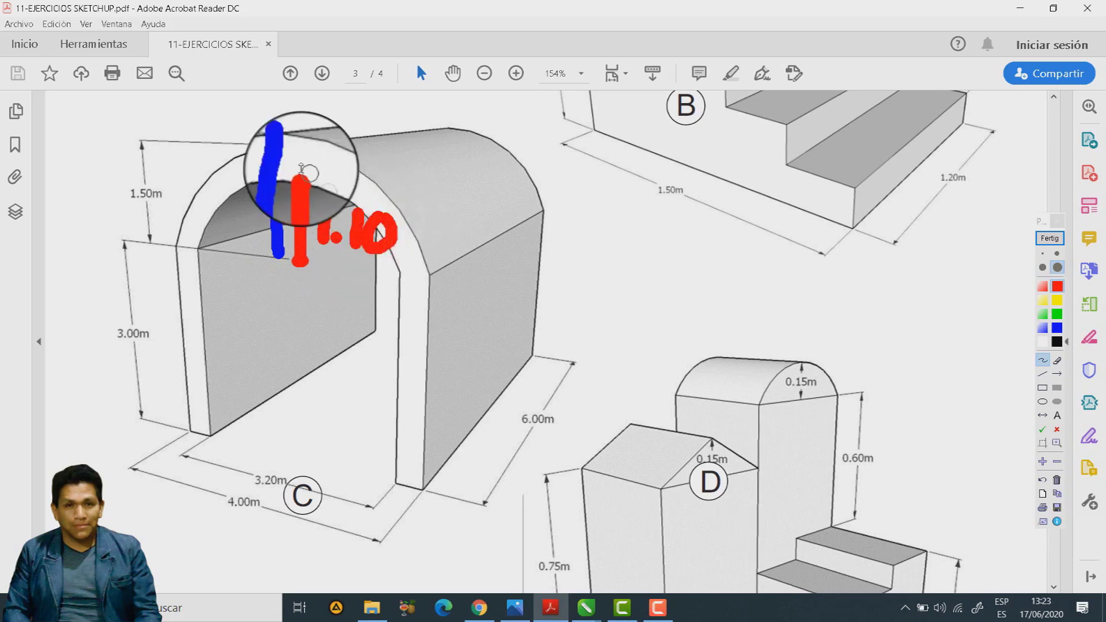
click(303, 155)
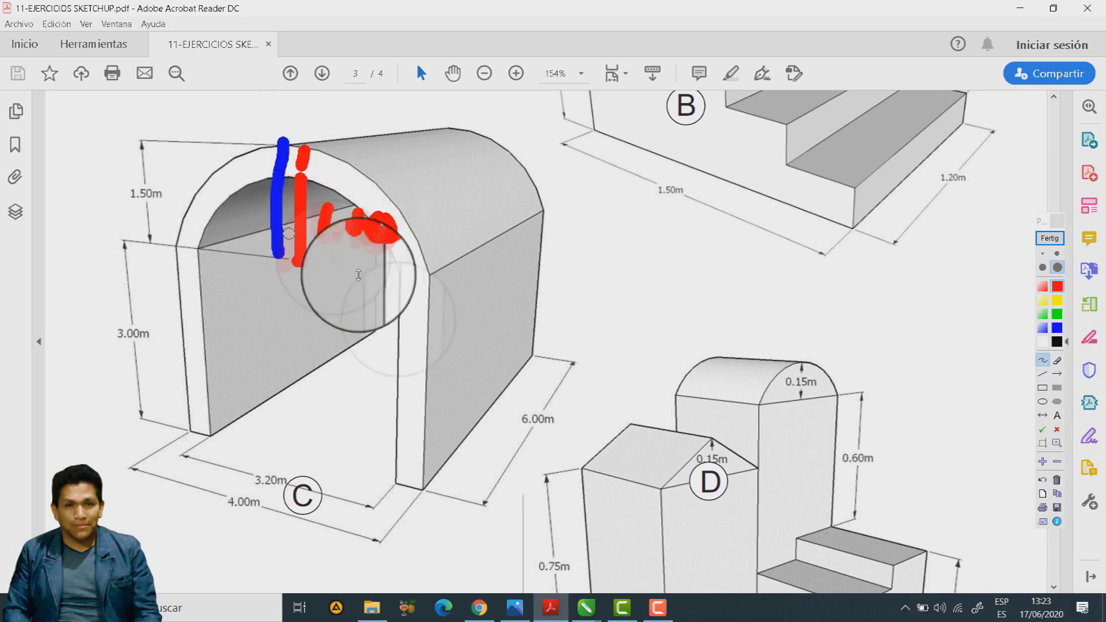
click(1050, 238)
click(479, 607)
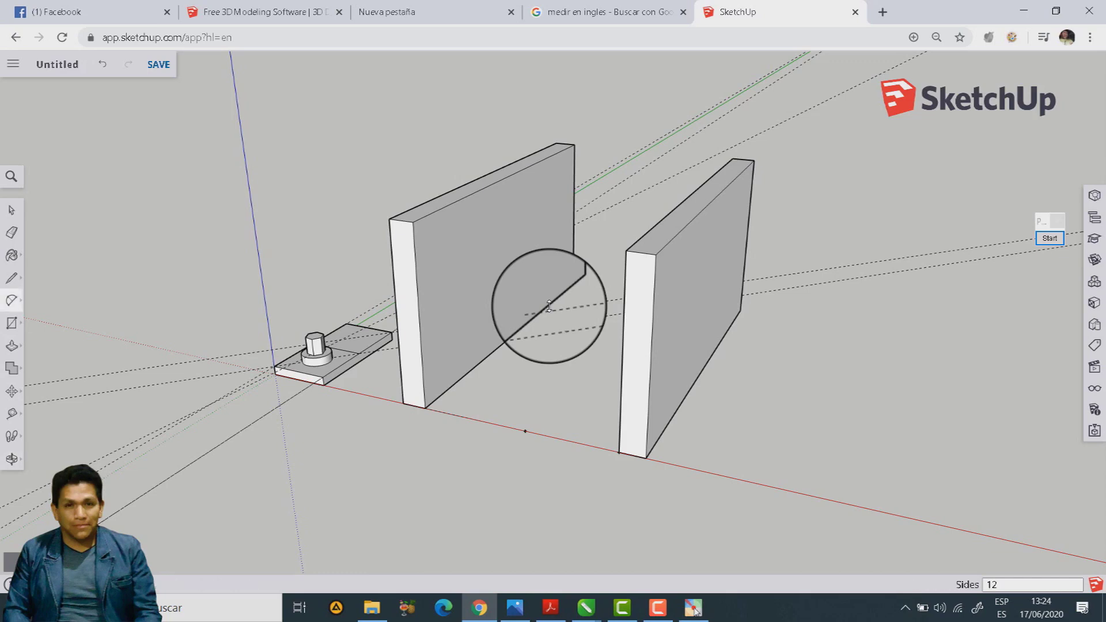
Draw an inner 3.20 m arc bulging 1.10 m and an outer 4.00 m arc rising 1.50 m.
click(413, 221)
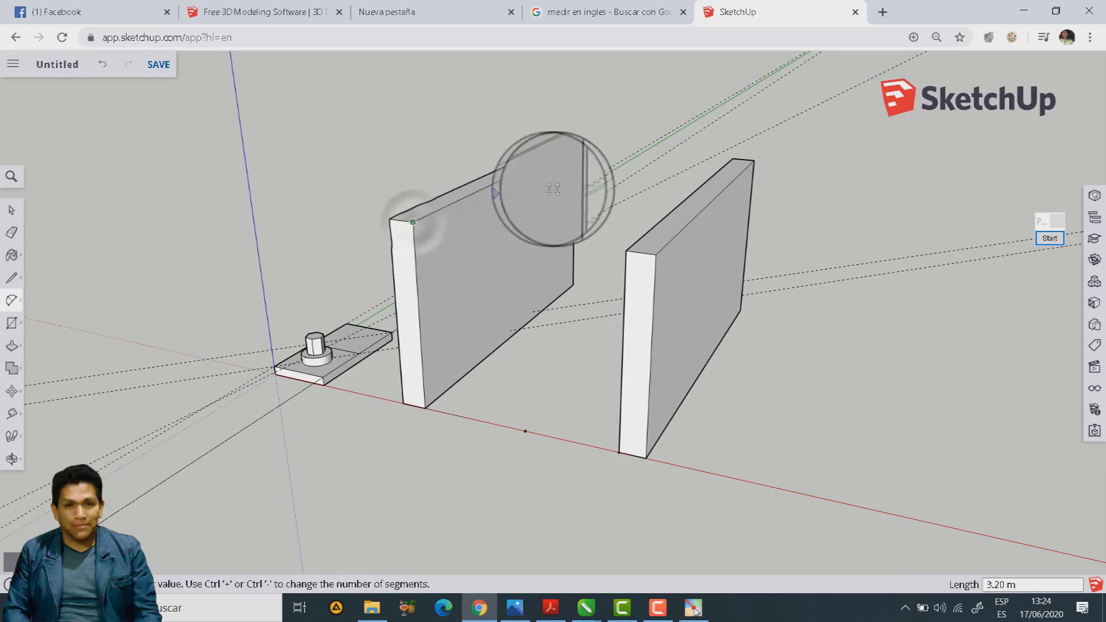
click(627, 251)
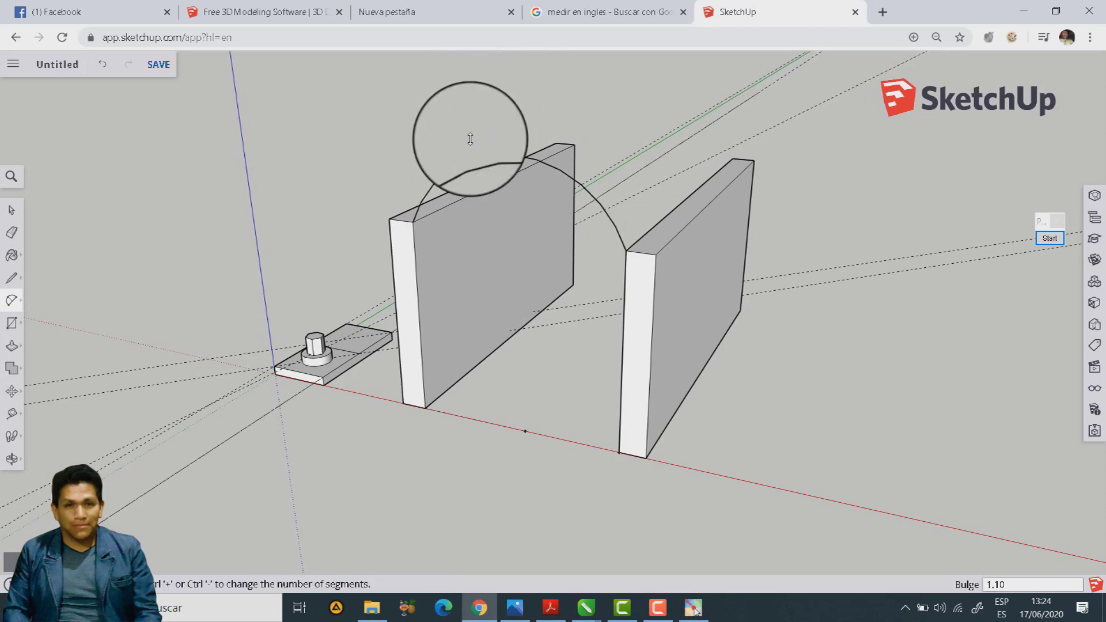
click(389, 222)
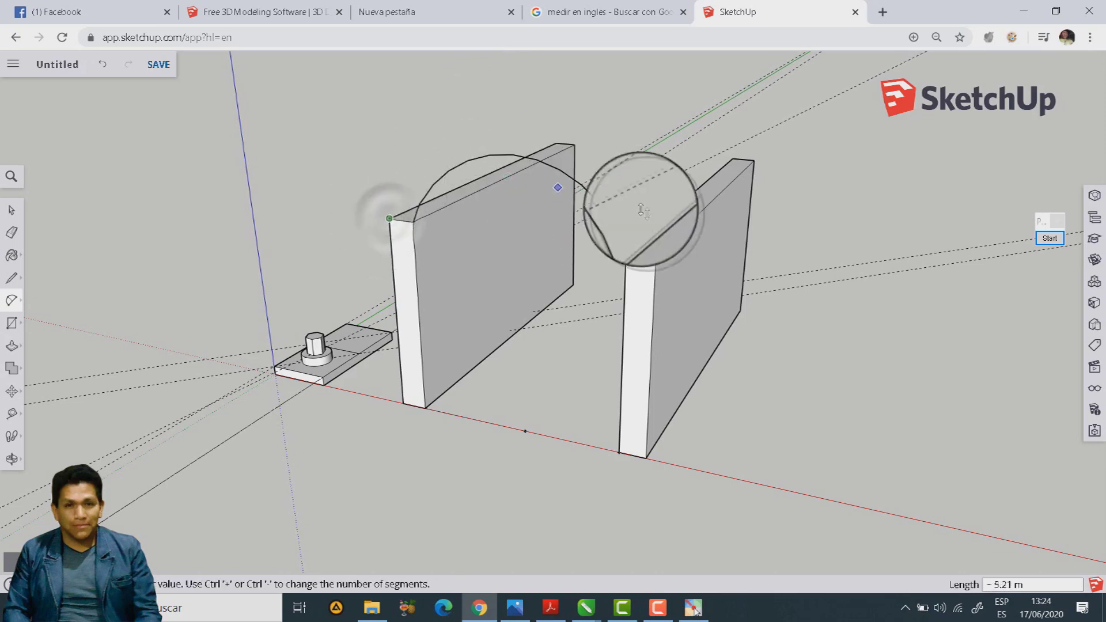
click(655, 254)
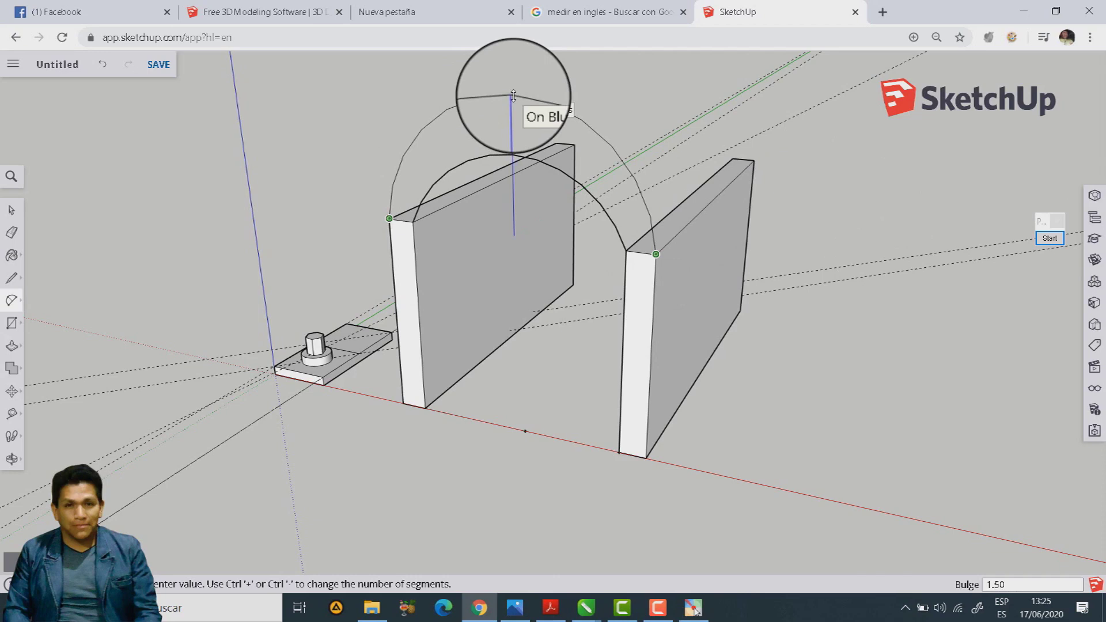
key(Return)
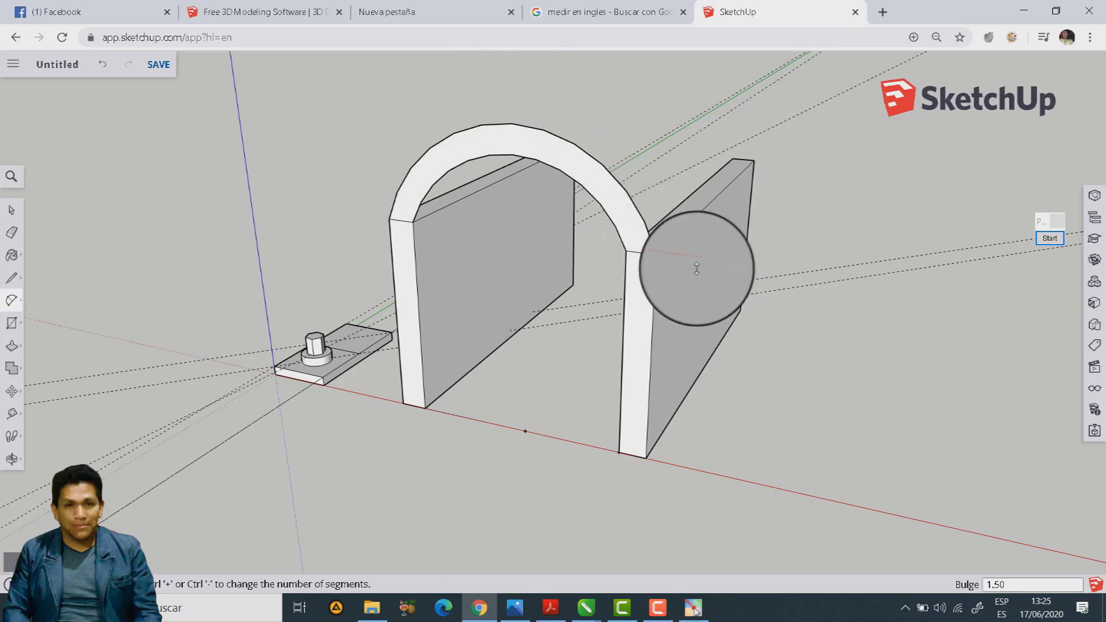
Push/Pull the arch face back 6 m and orbit to a low front view of the tunnel.
middle_drag(741, 210, 701, 277)
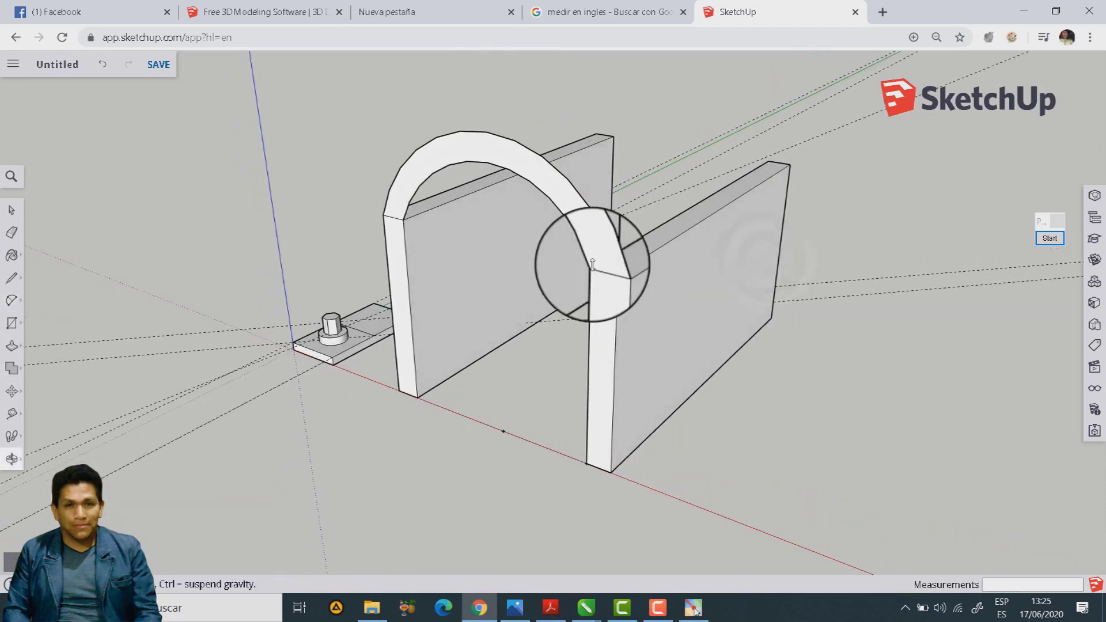
middle_drag(843, 274, 815, 259)
key(p)
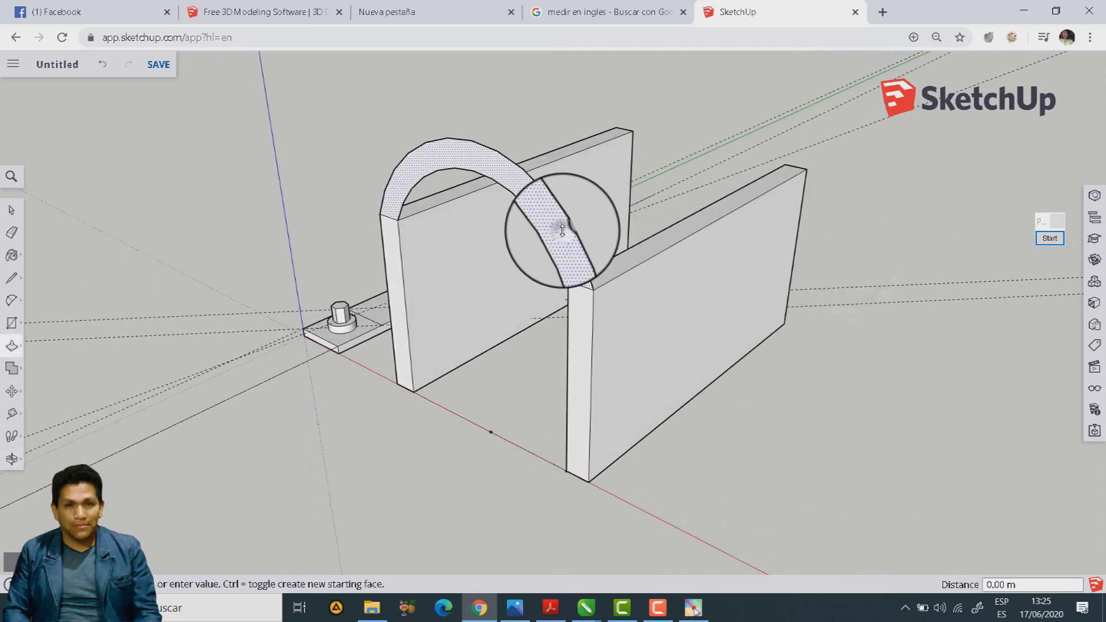
click(562, 231)
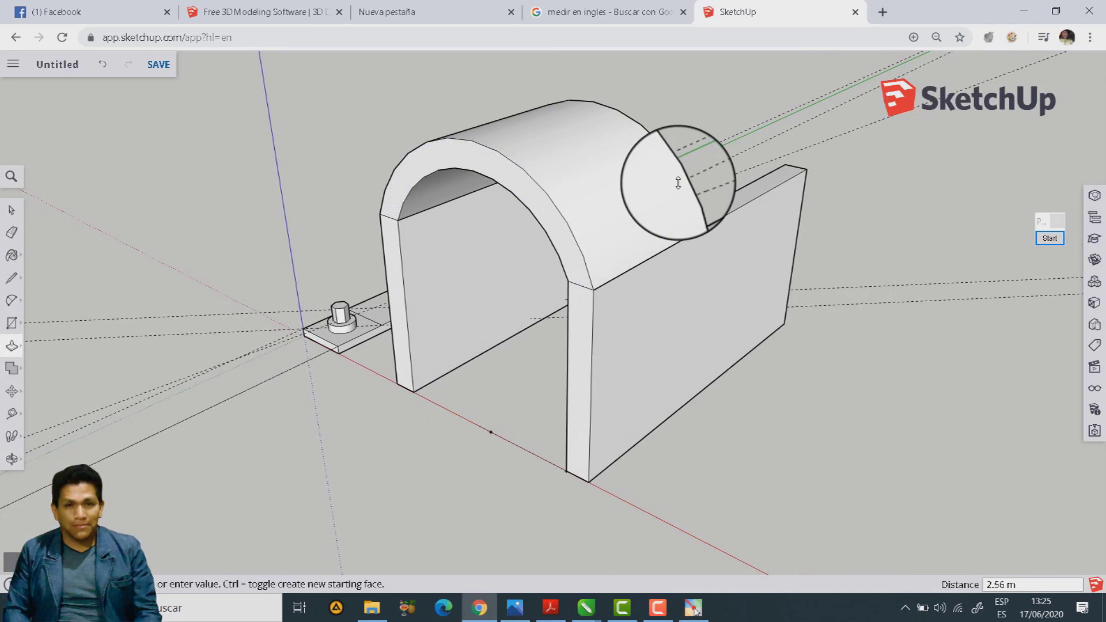
key(Return)
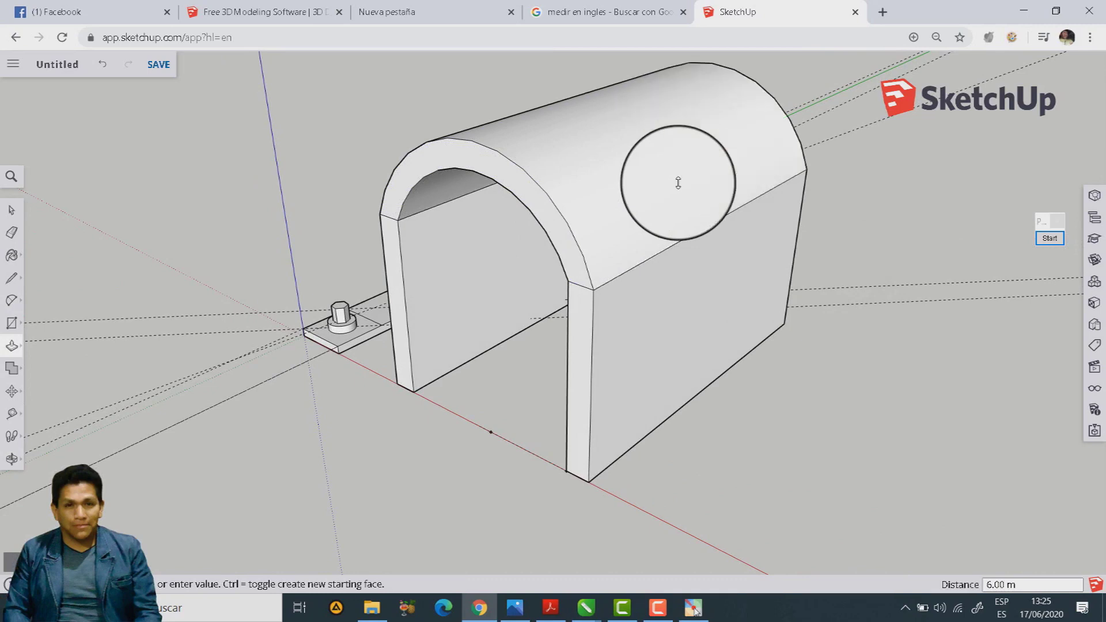
scroll(593, 249, down, 2)
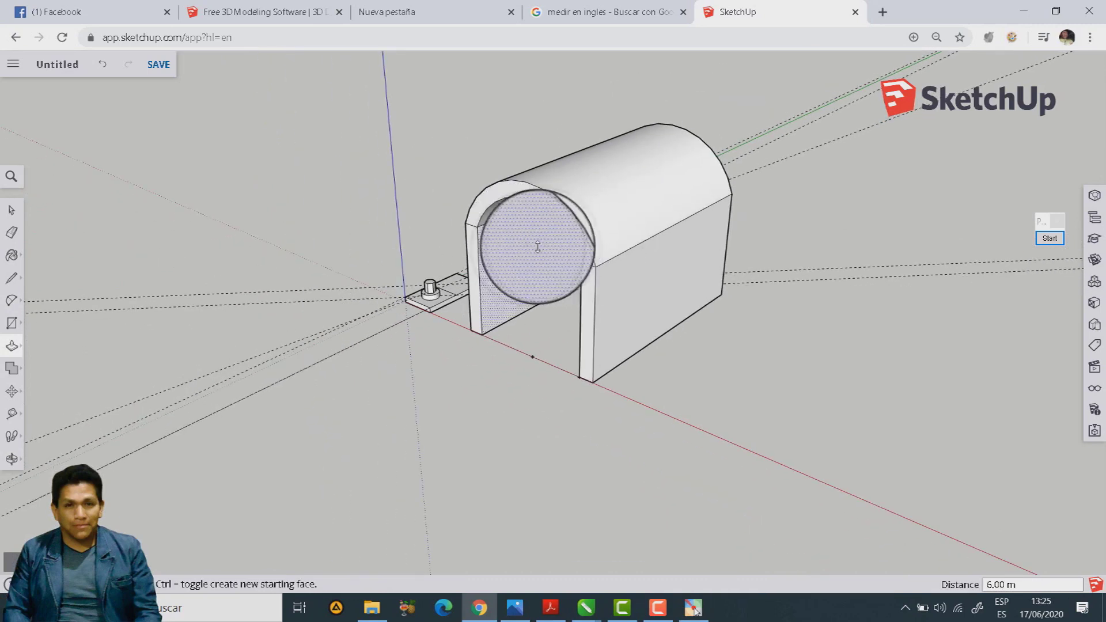
mouse_move(420, 229)
middle_down()
mouse_move(536, 321)
mouse_move(605, 277)
mouse_move(515, 340)
mouse_move(593, 267)
mouse_move(484, 306)
mouse_move(390, 276)
mouse_move(438, 252)
mouse_move(440, 223)
mouse_move(408, 306)
mouse_move(568, 284)
mouse_move(445, 309)
mouse_move(667, 309)
mouse_move(540, 224)
mouse_move(553, 197)
mouse_move(514, 260)
mouse_move(544, 227)
mouse_move(423, 327)
mouse_move(605, 309)
mouse_move(440, 420)
mouse_move(656, 329)
middle_up()
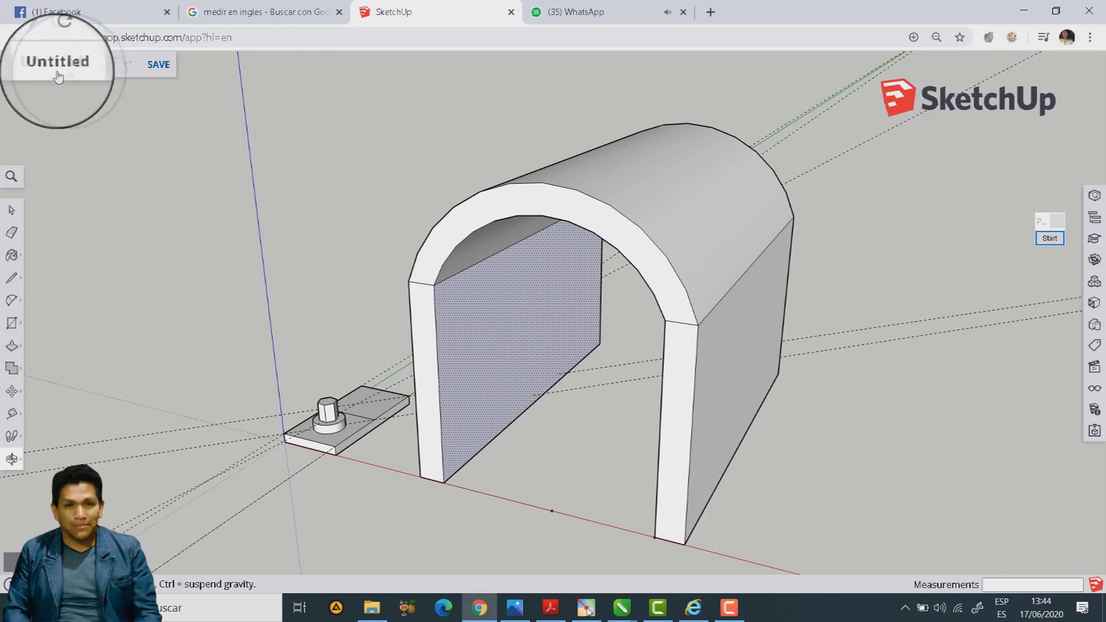
Save the model as 'EJERCICIO 1' in the Projects > SketchUp cloud folder.
click(682, 13)
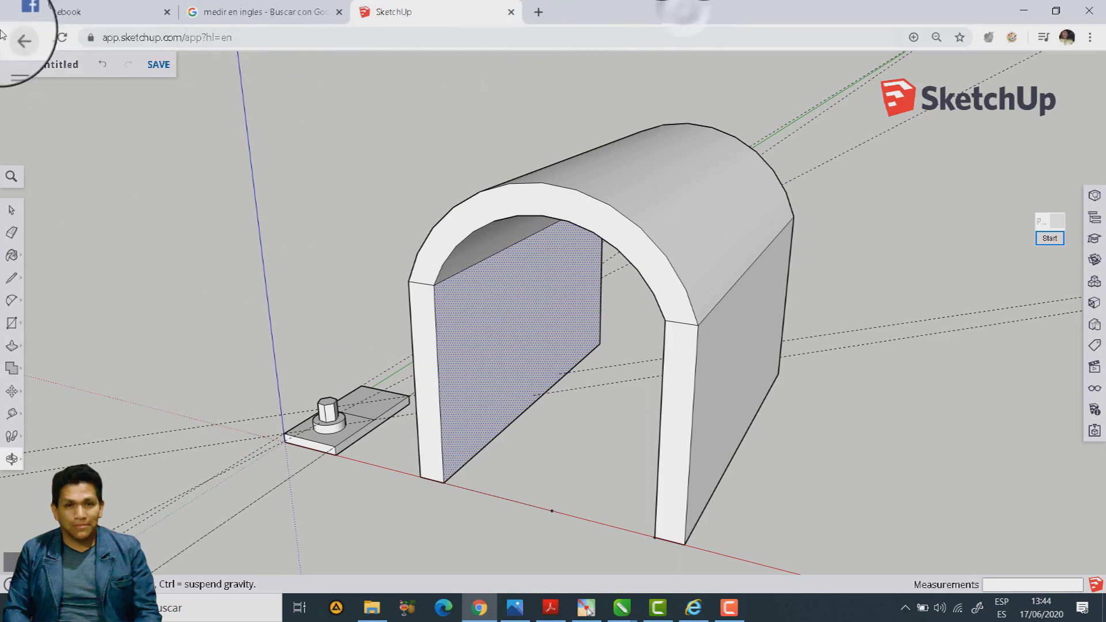
click(59, 69)
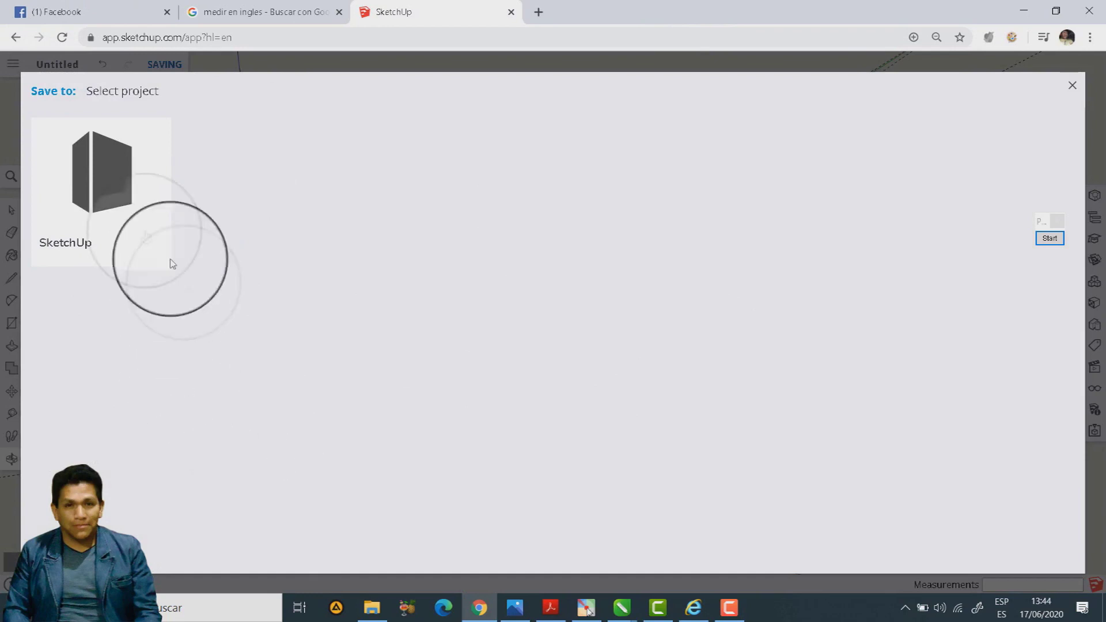
click(93, 176)
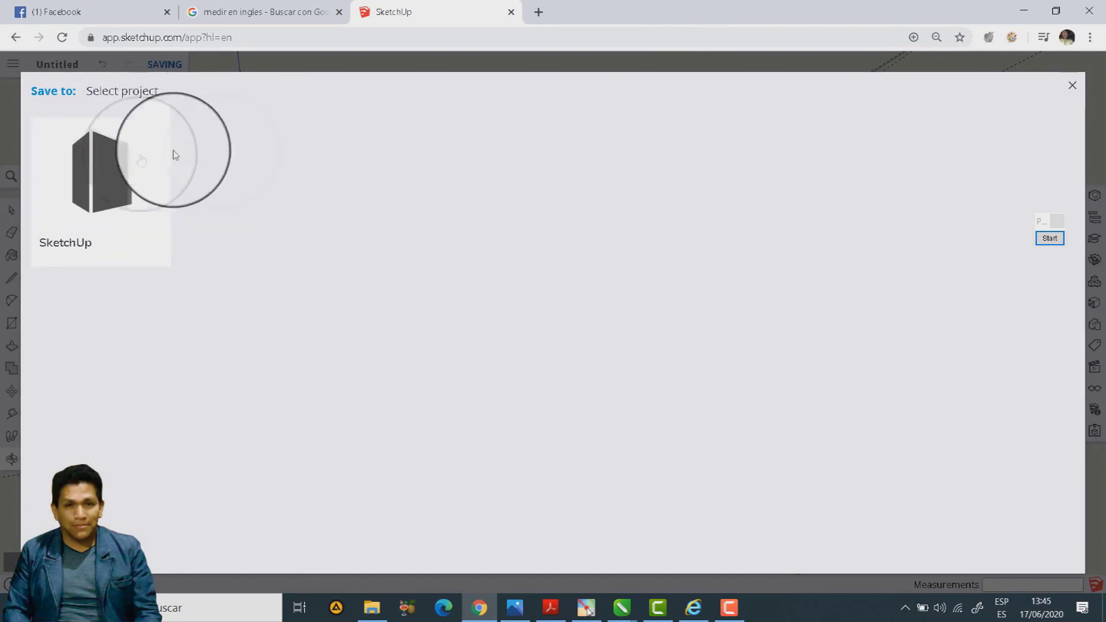
click(94, 168)
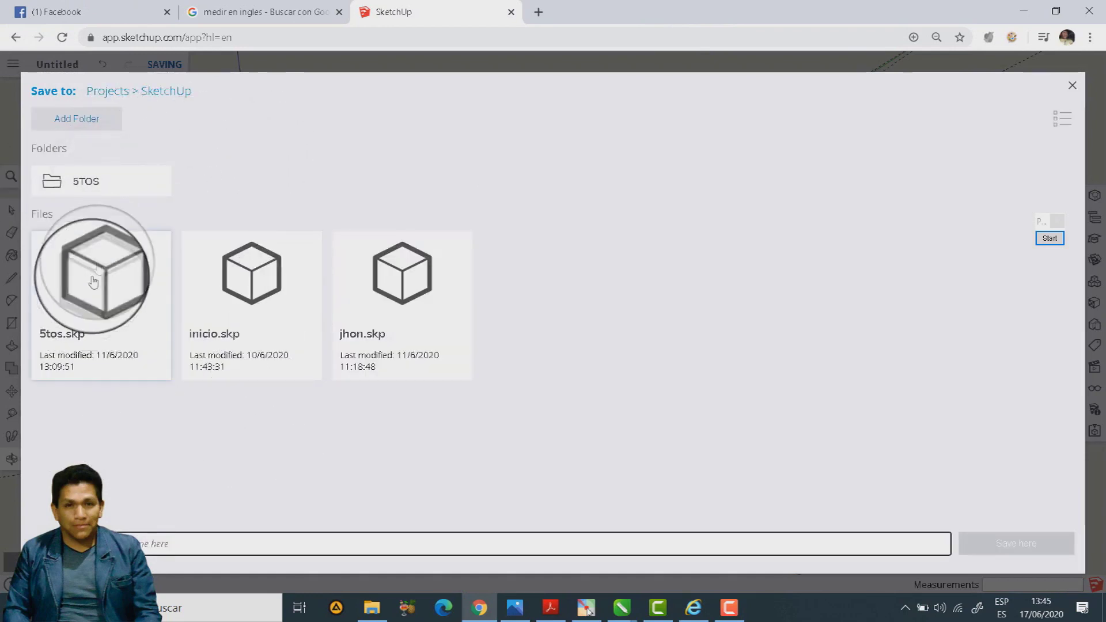
click(86, 125)
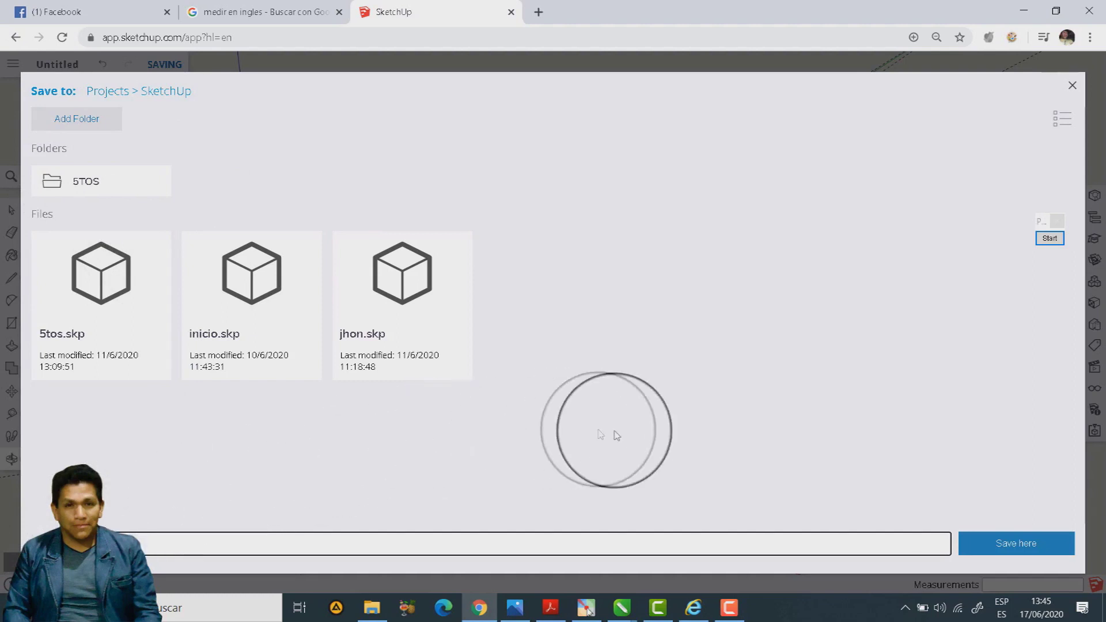
click(1021, 550)
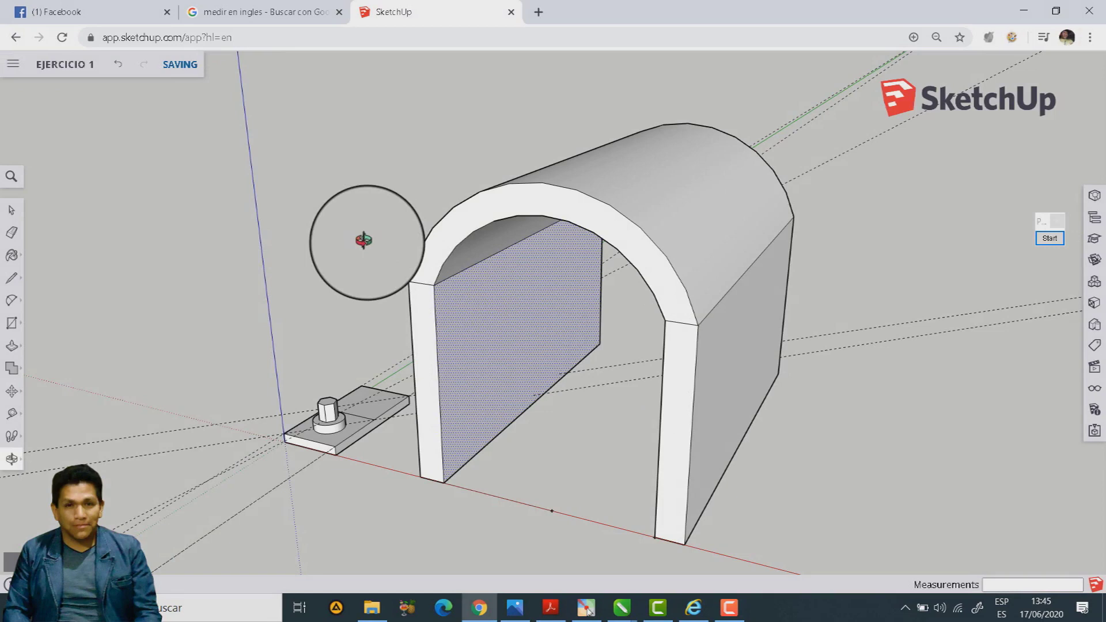
click(12, 64)
click(49, 106)
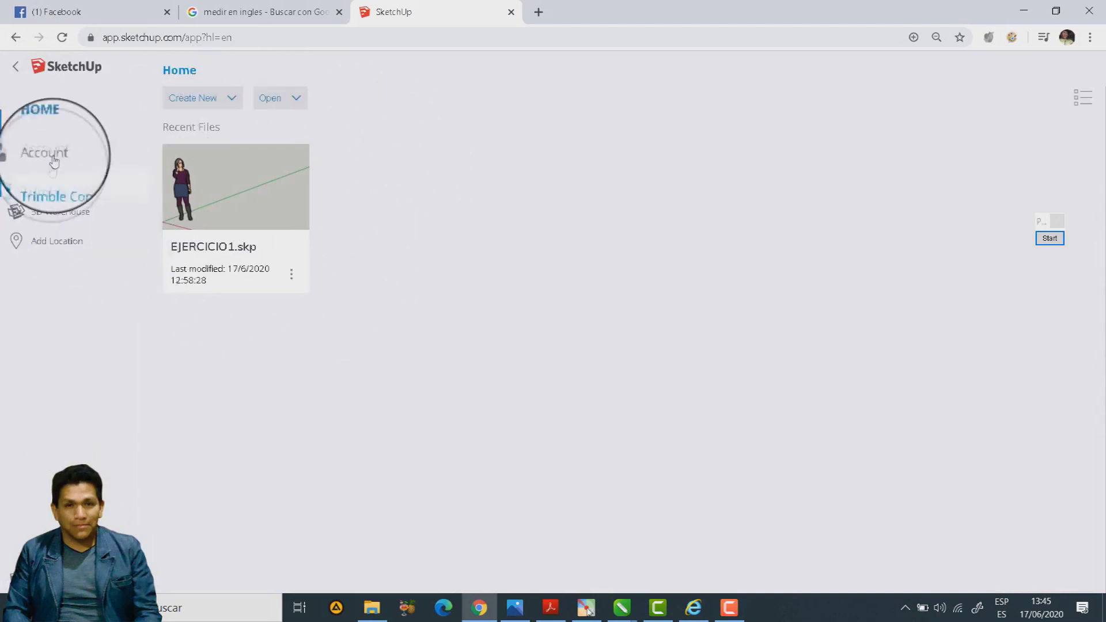
click(75, 183)
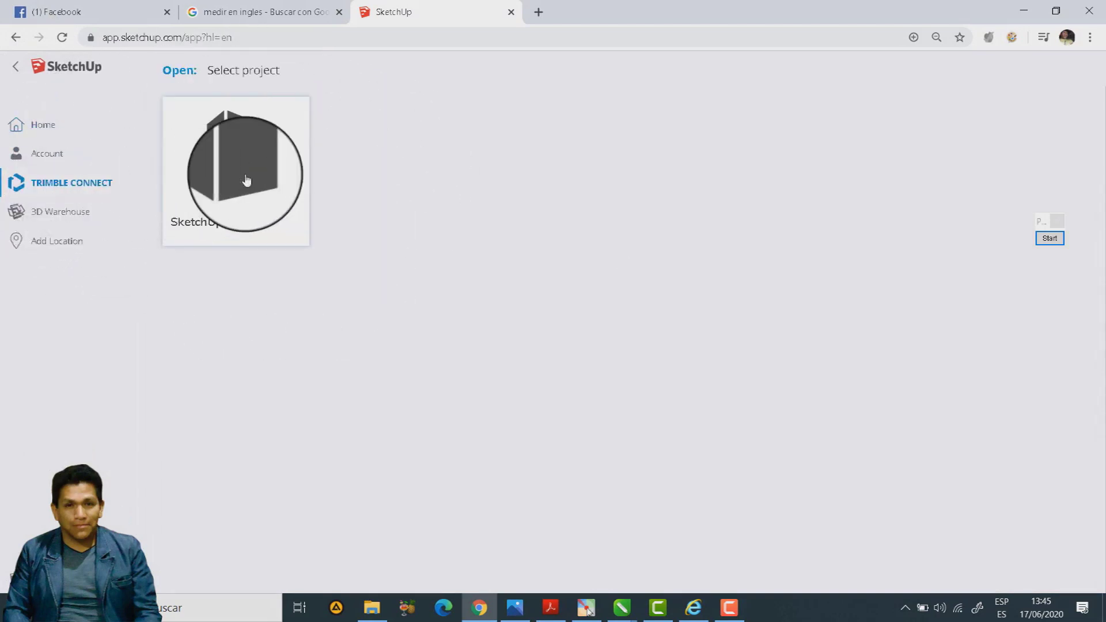
click(242, 172)
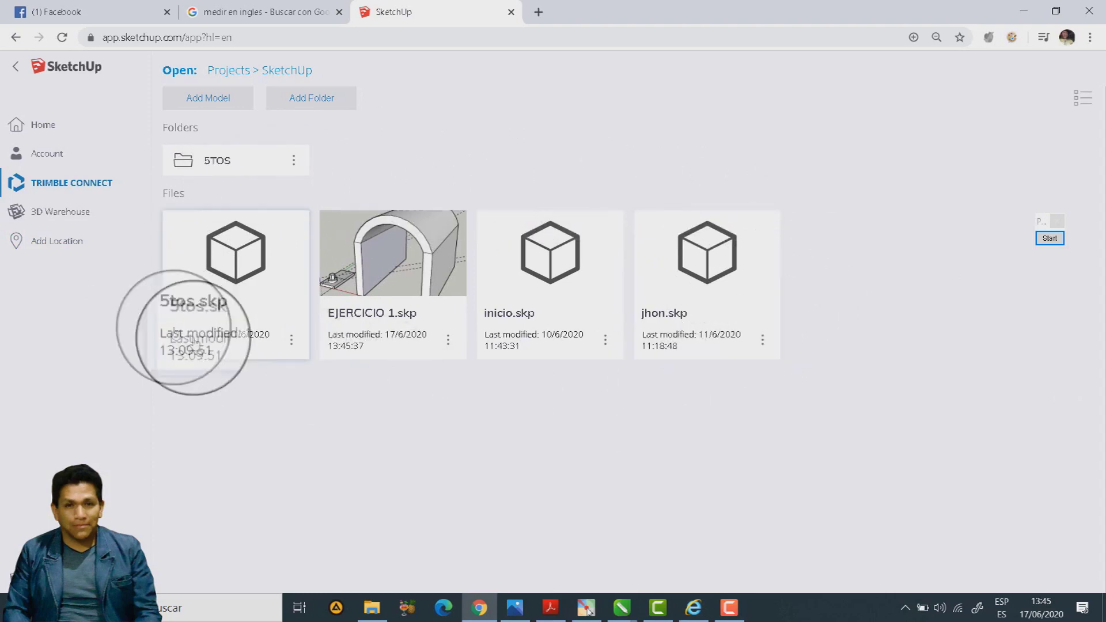
click(41, 72)
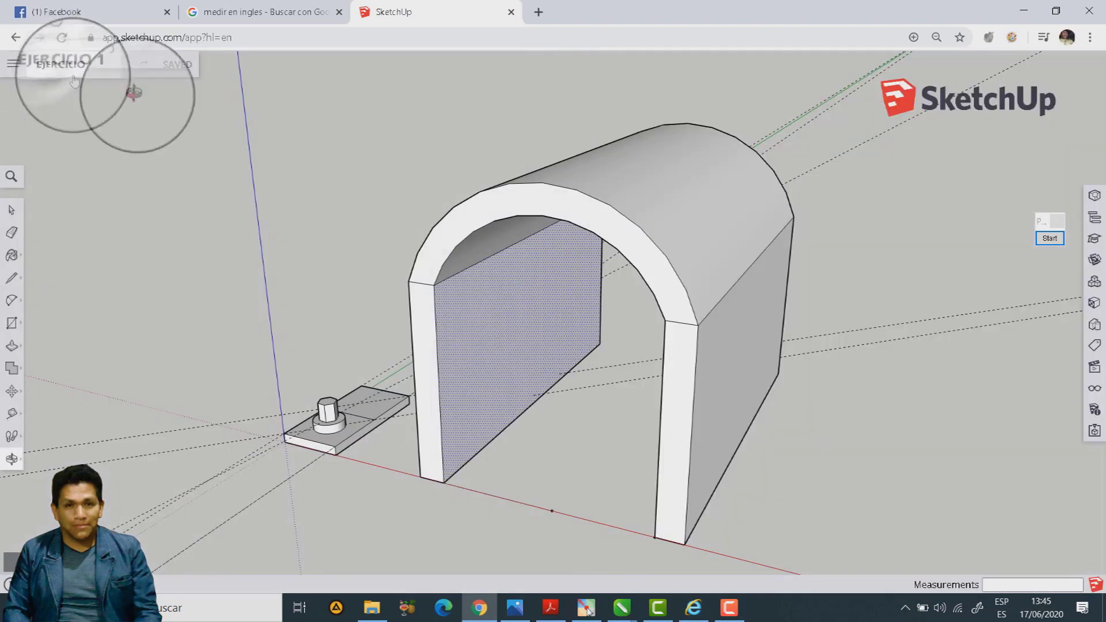